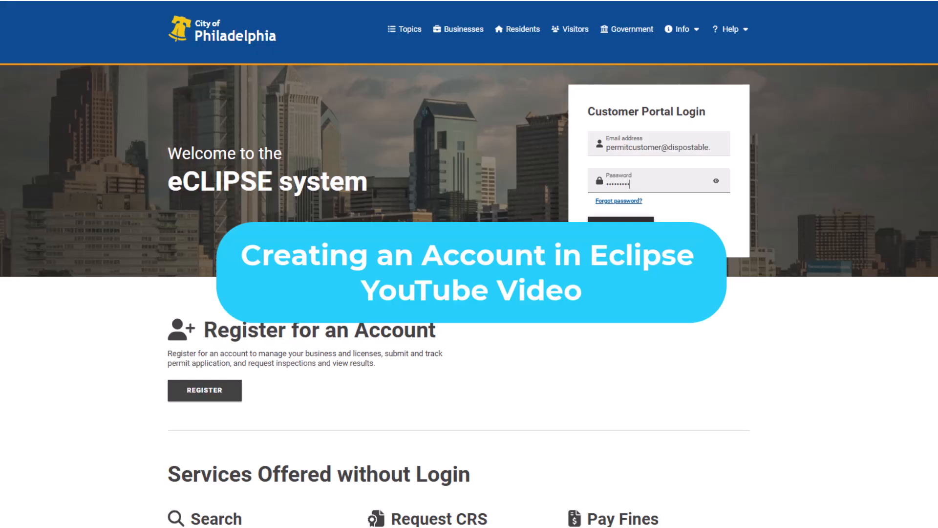
- Sign in and open 'Apply for a Permit or Certificate' under Permits & Certificates
click(641, 231)
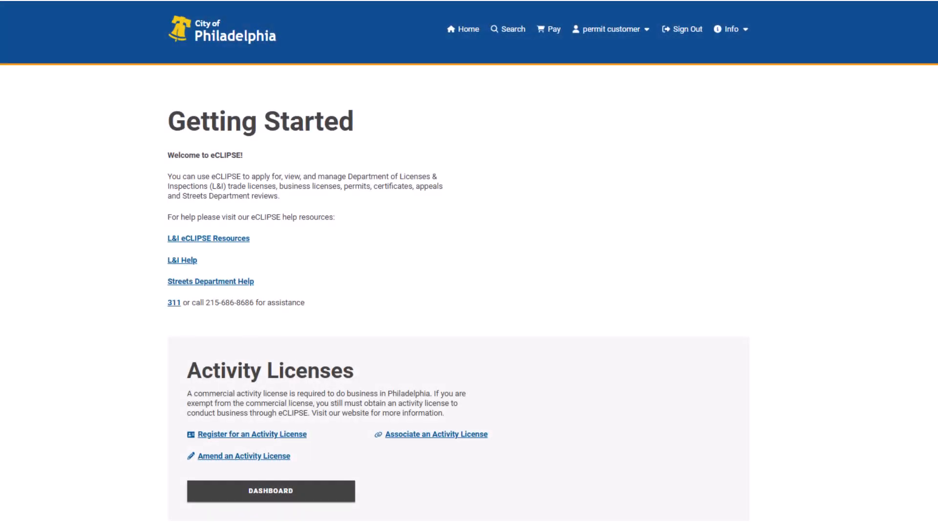
scroll(469, 264, down, 7)
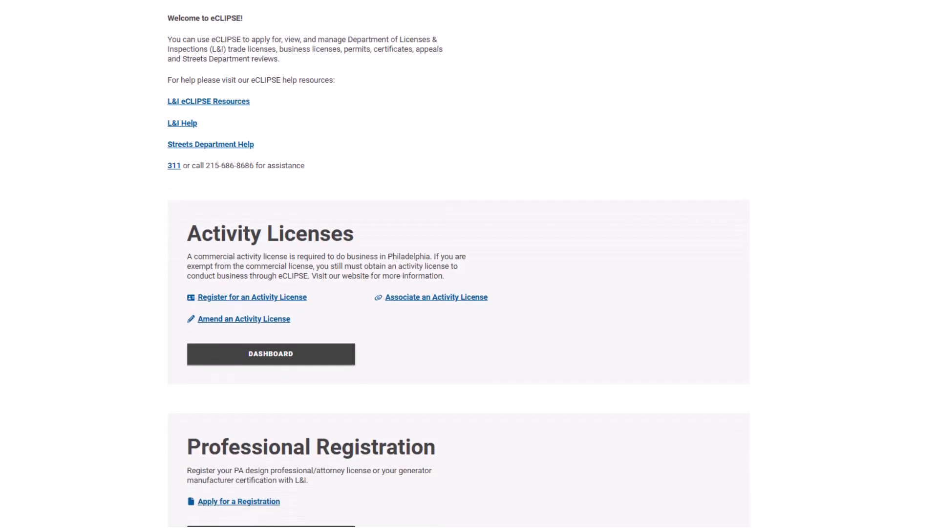
scroll(469, 264, down, 5)
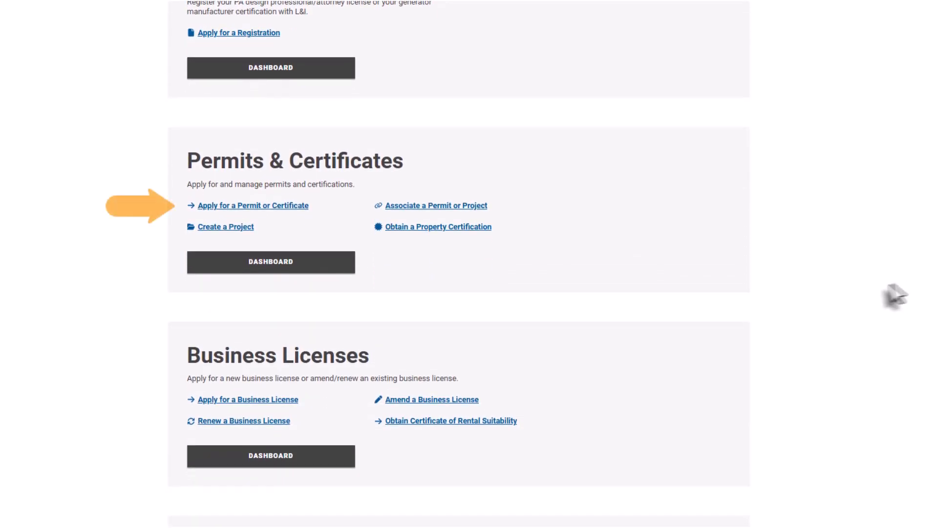
click(274, 206)
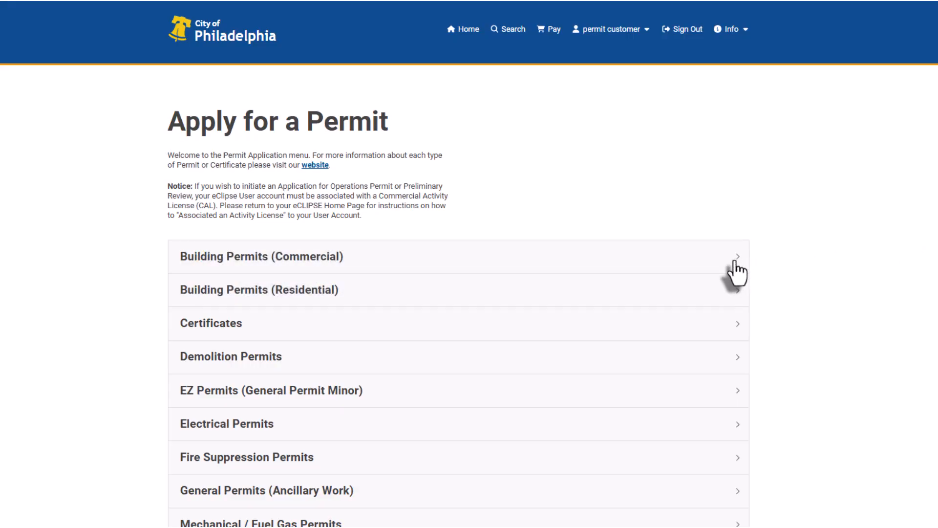
- Expand Building Permits (Commercial) and start an Addition and/or Alteration application
click(735, 261)
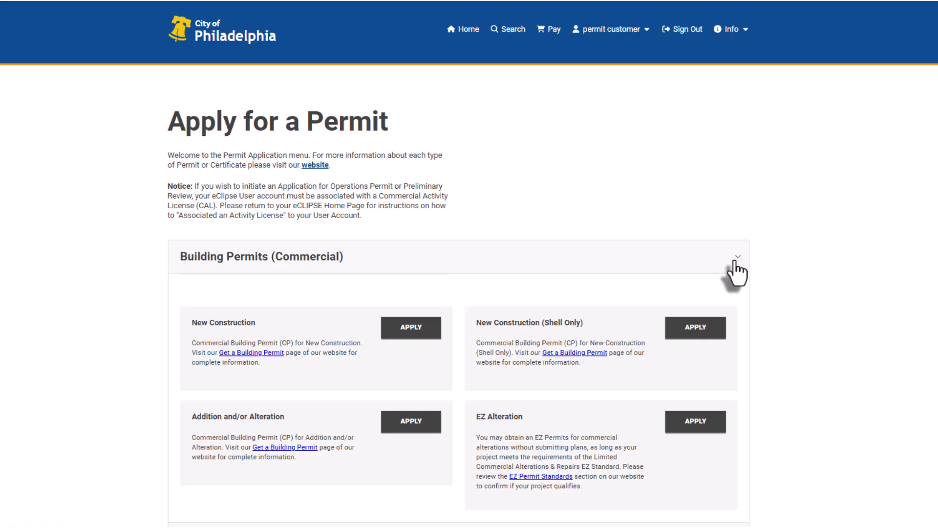
click(410, 433)
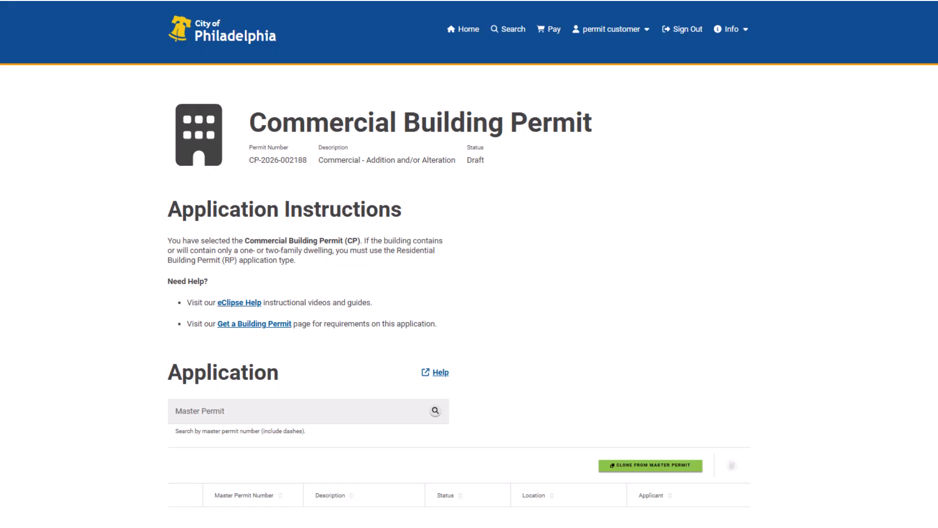
scroll(470, 264, down, 6)
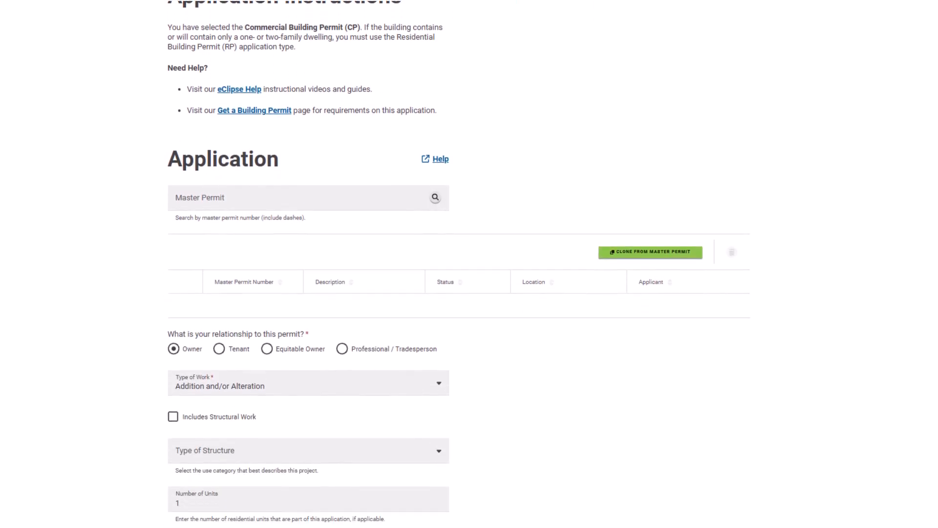
scroll(469, 264, down, 1)
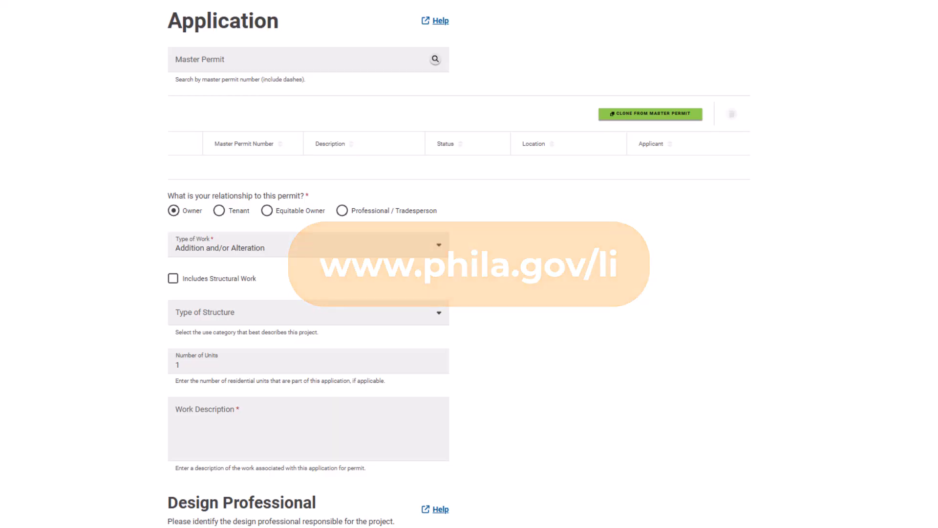
scroll(458, 267, down, 1)
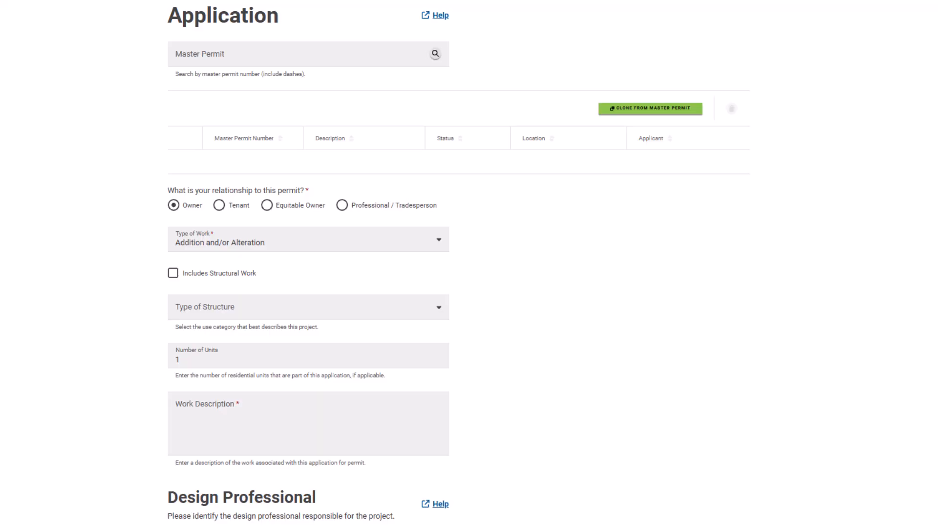
scroll(458, 264, down, 4)
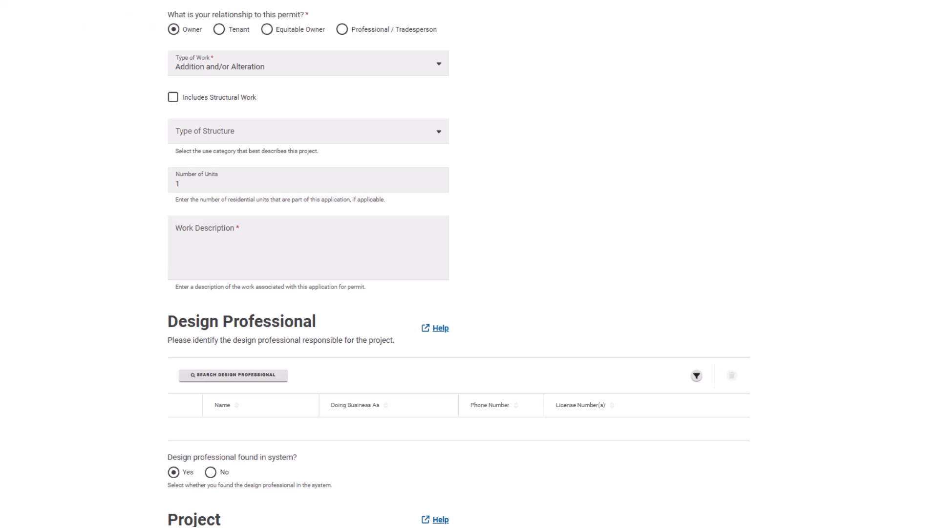
click(342, 29)
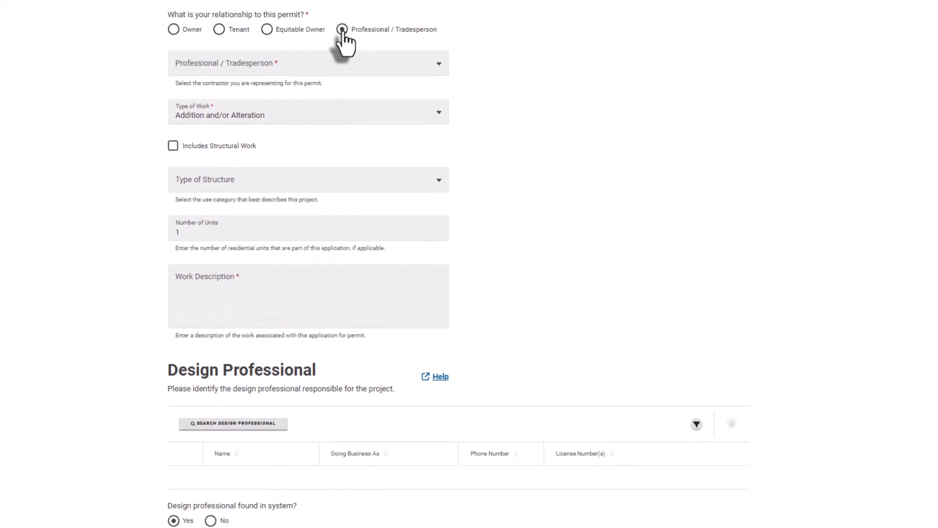
click(434, 66)
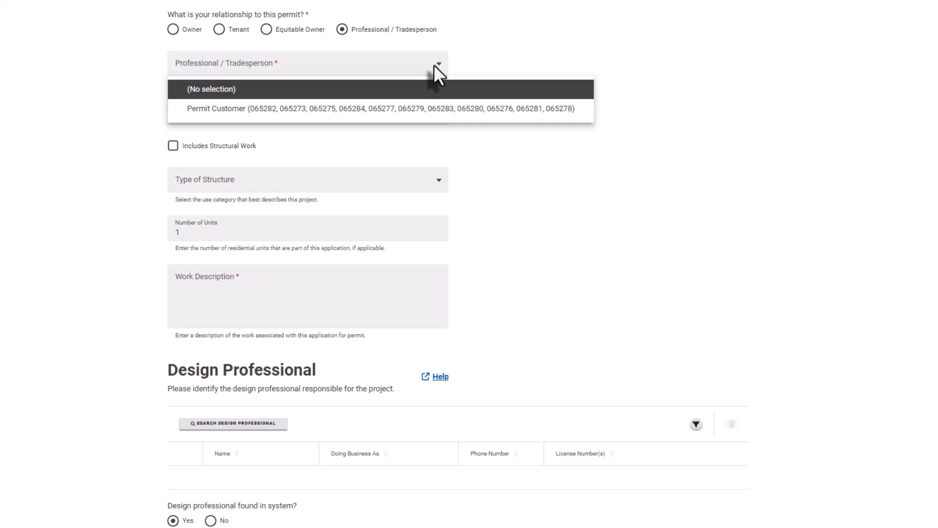
click(173, 29)
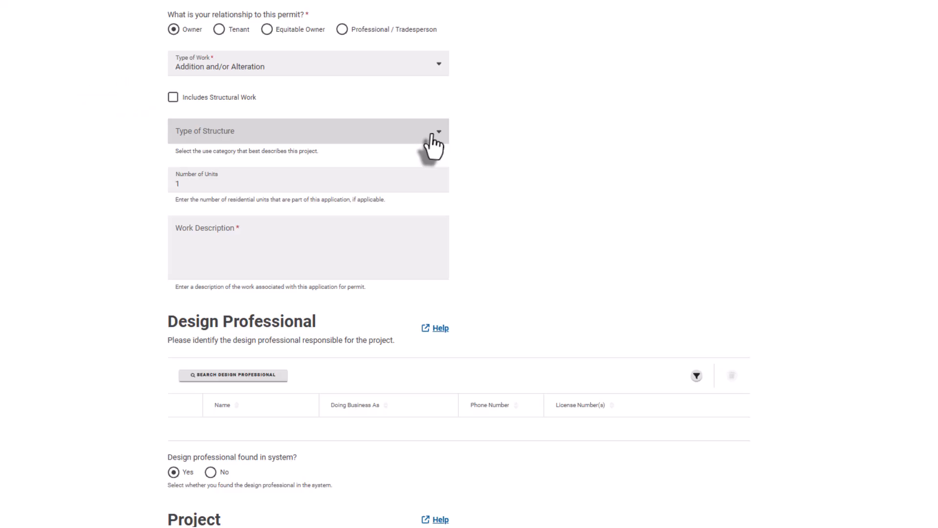
- Set Type of Structure to Office and Number of Units to 0
click(434, 145)
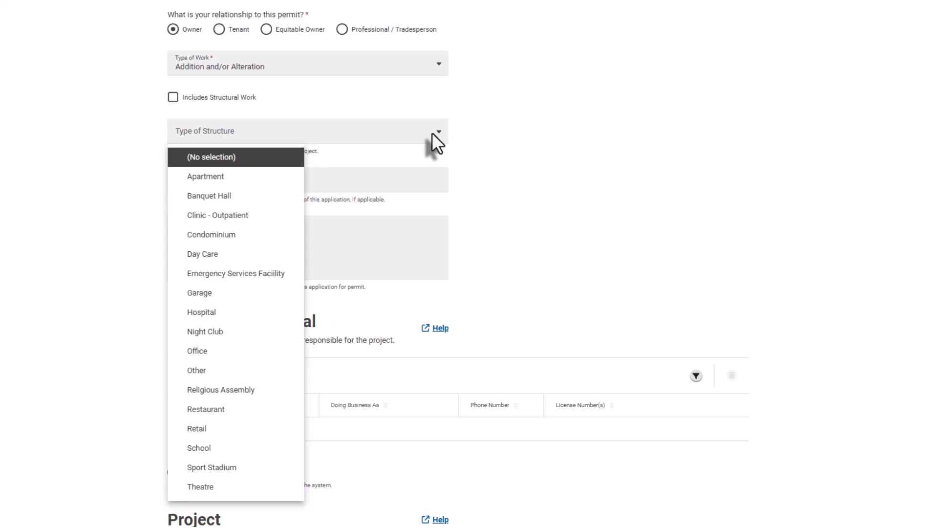
click(254, 352)
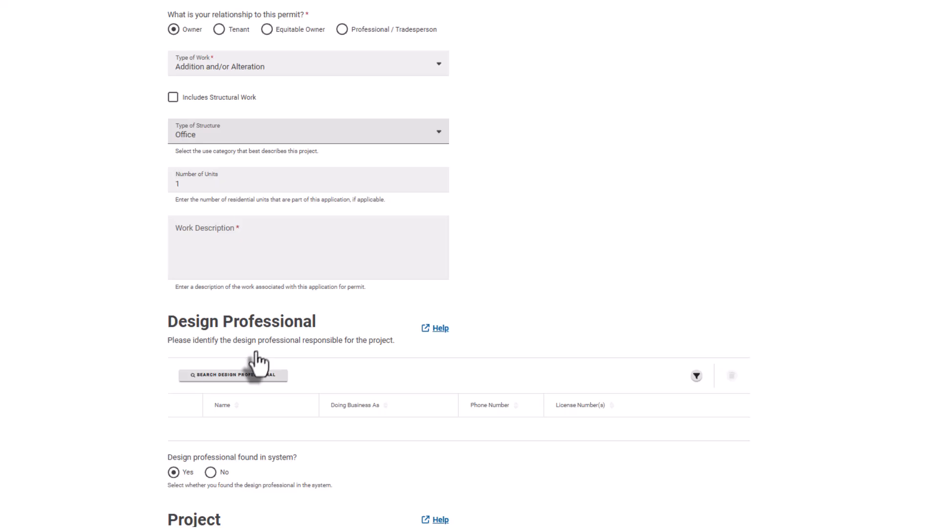
click(346, 184)
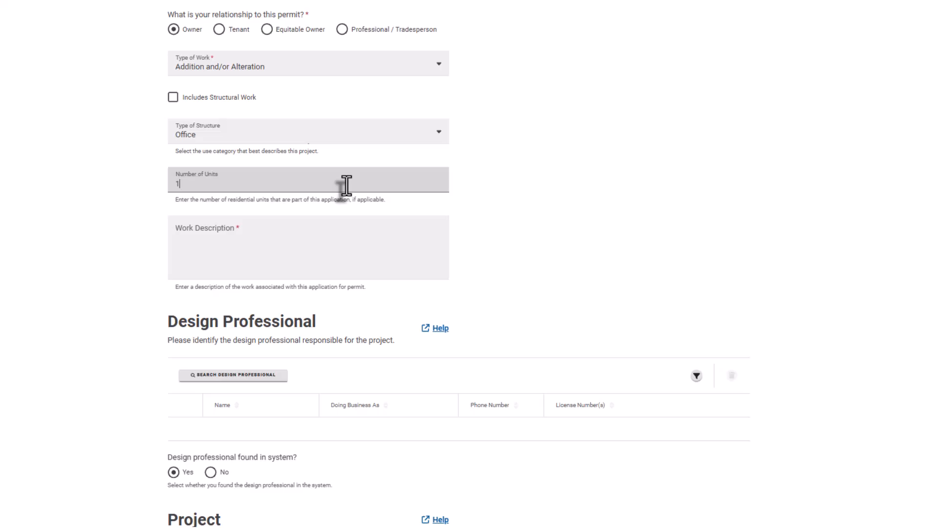
key(BackSpace)
text(0)
- Describe the work as renovation of MSB's 11th floor office, including new partitions
click(349, 229)
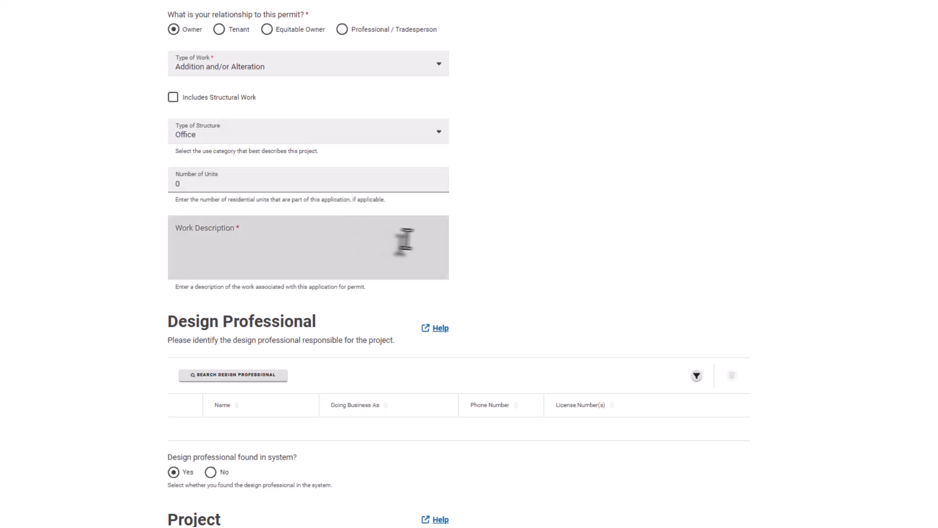
text(Renovation of the 11th)
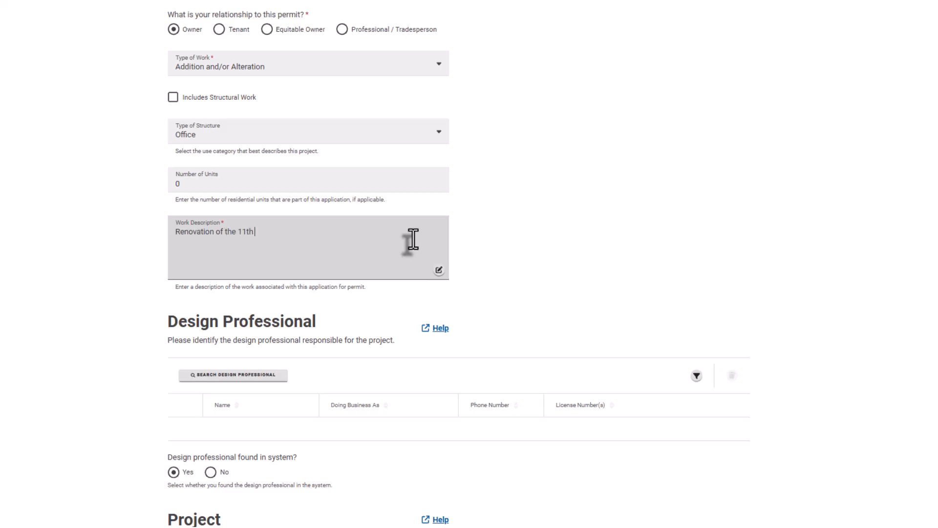
text( floor office building of MSB. Work to include new par)
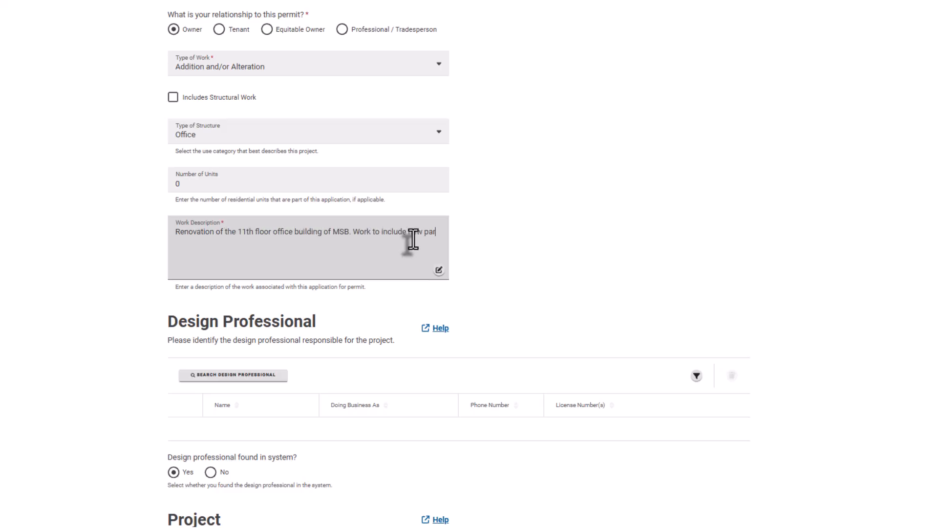
text(titions, new cubicles, and minor electrical and fire suppression work.)
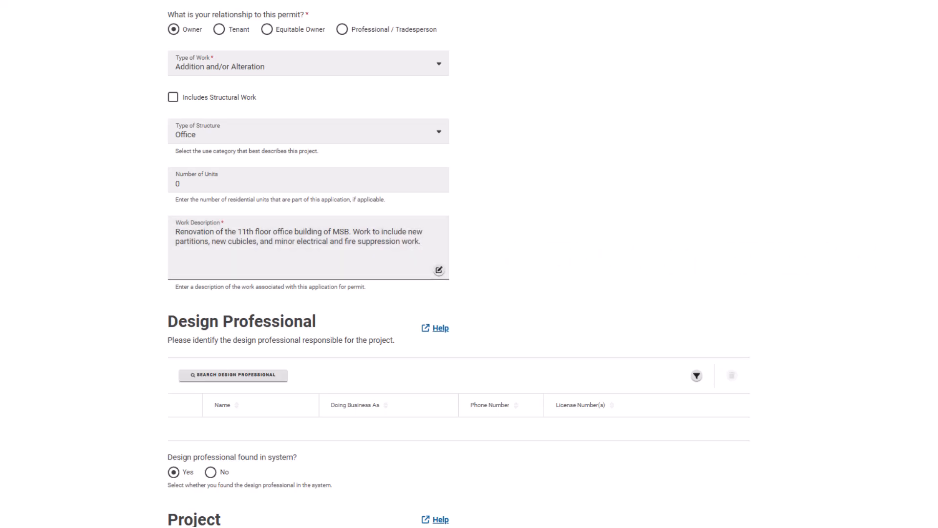
scroll(459, 264, down, 4)
scroll(459, 264, down, 1)
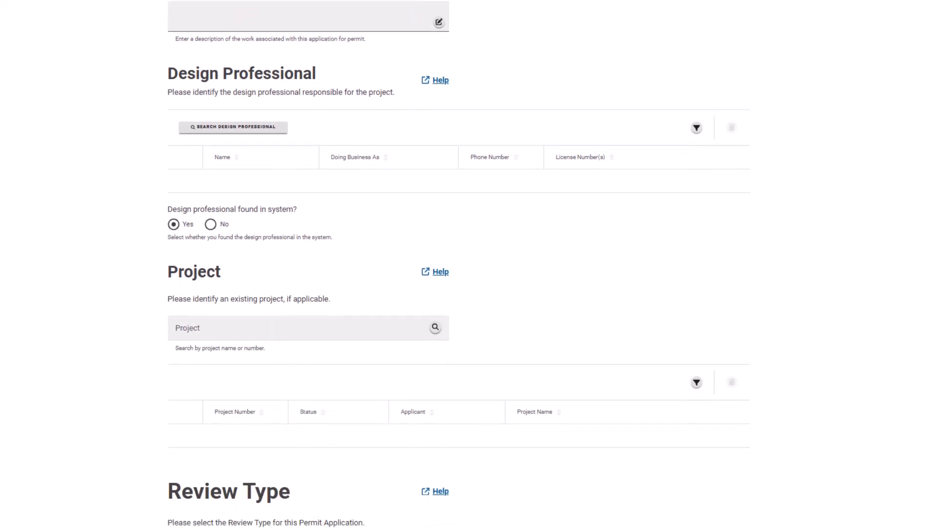
- Search the design professional list for 'Example' and dismiss it without choosing anyone
click(272, 129)
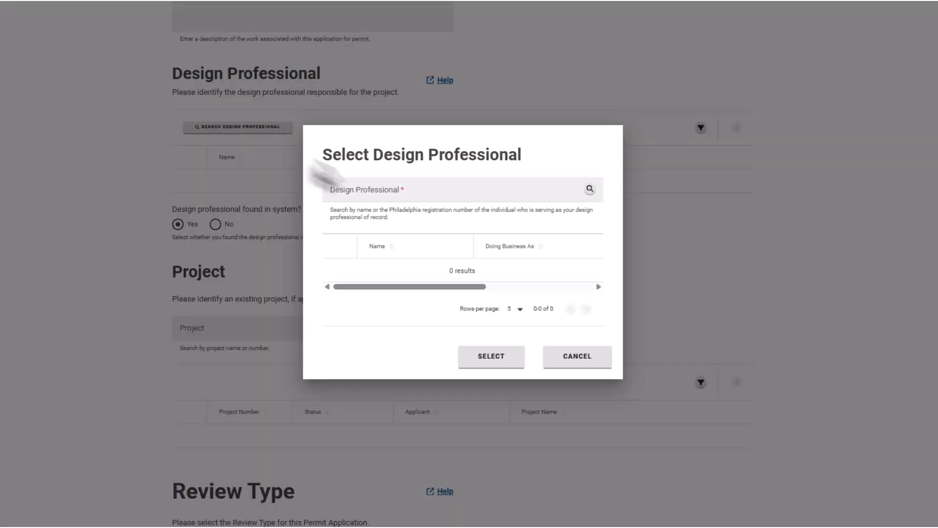
click(424, 195)
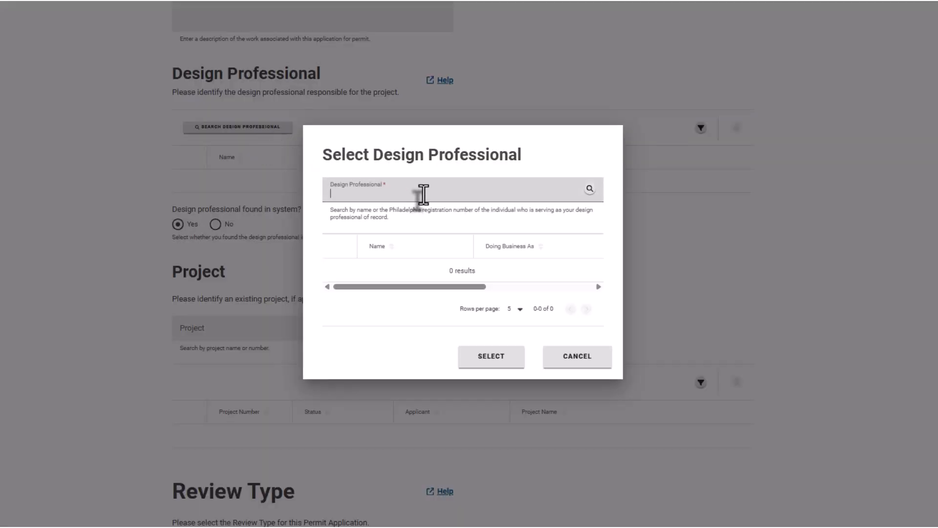
text(Example)
click(590, 189)
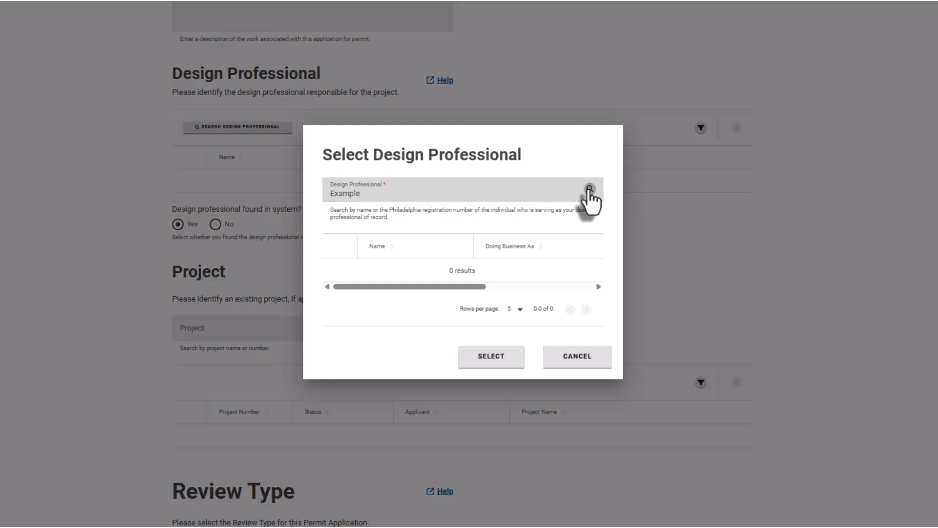
click(593, 364)
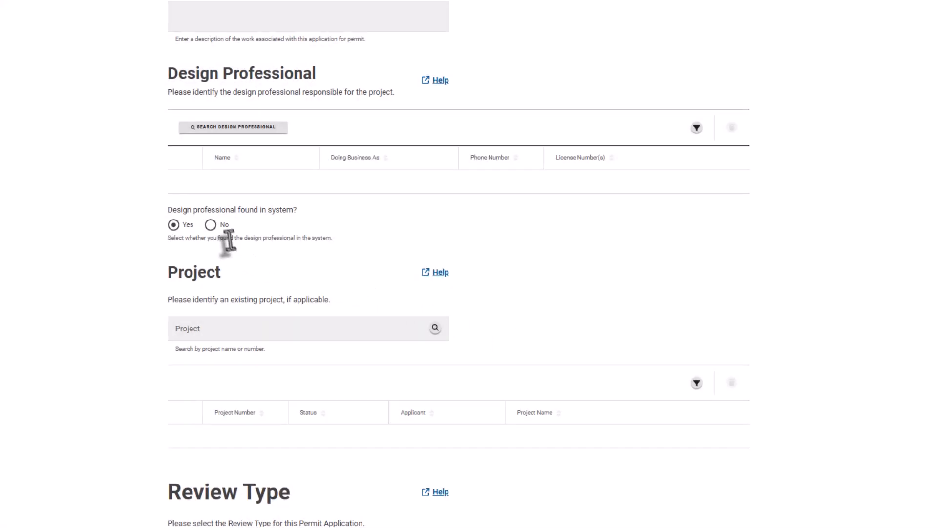
- Mark the professional as not found and enter their name, street address, e-mail and phone
click(210, 224)
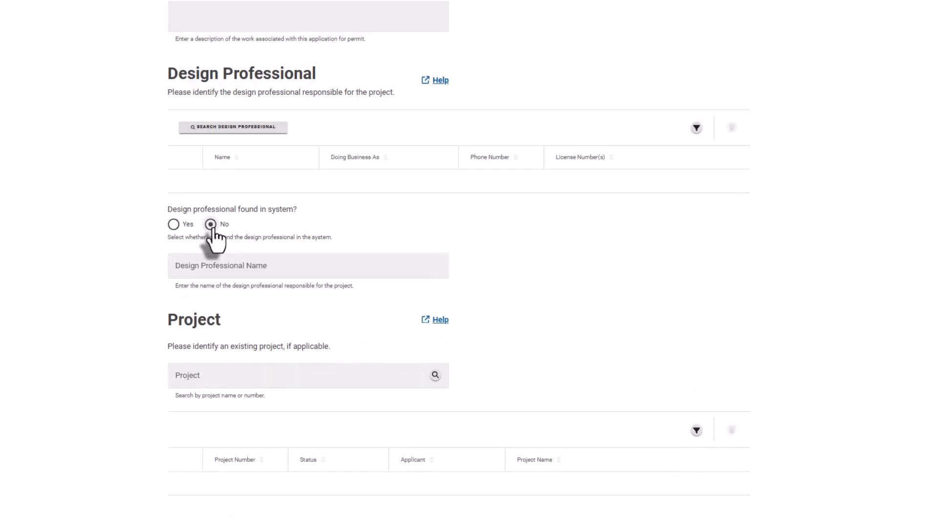
click(429, 270)
text(Design Prof)
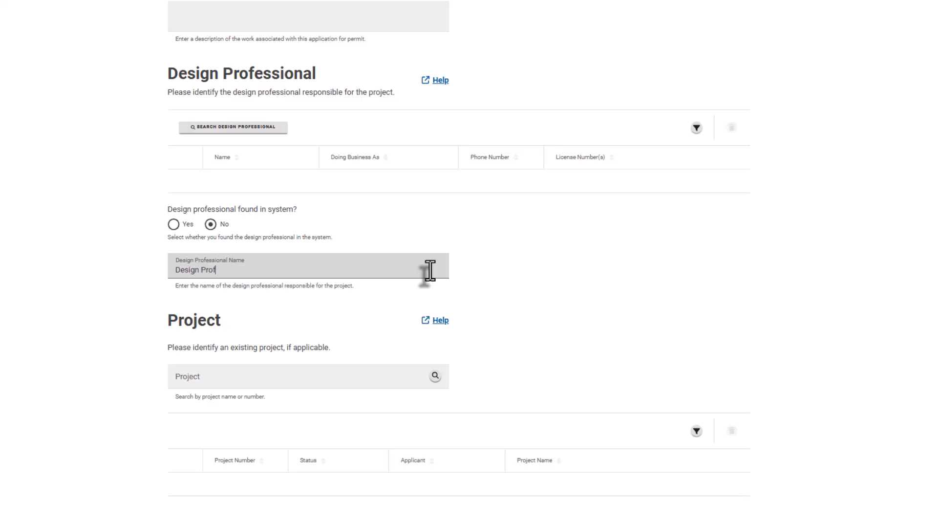
text(essional Example, 111 11th St N,)
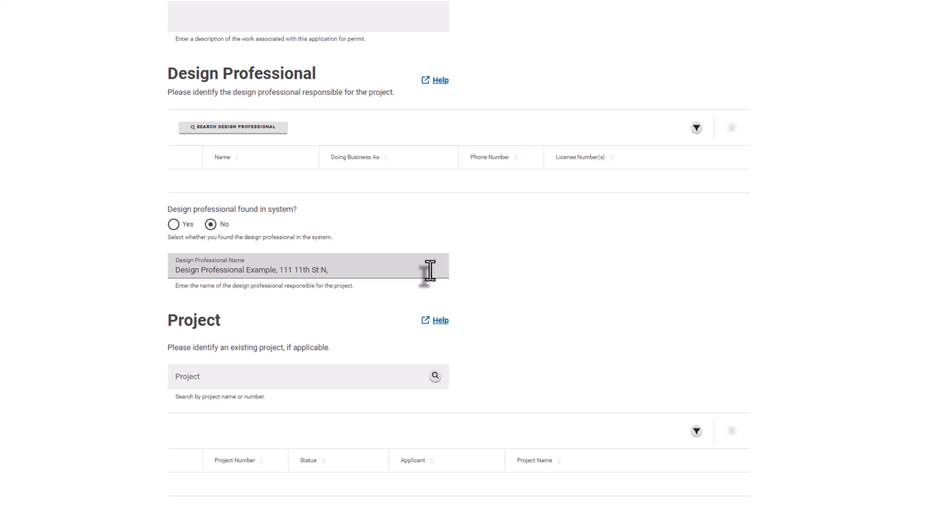
text( design@professional.com, (111)111-1111)
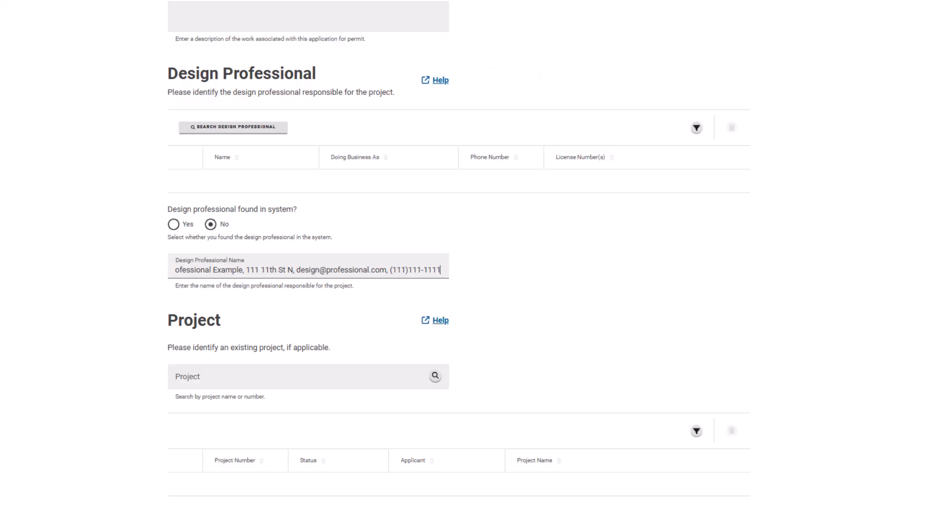
scroll(459, 258, down, 4)
scroll(459, 258, down, 2)
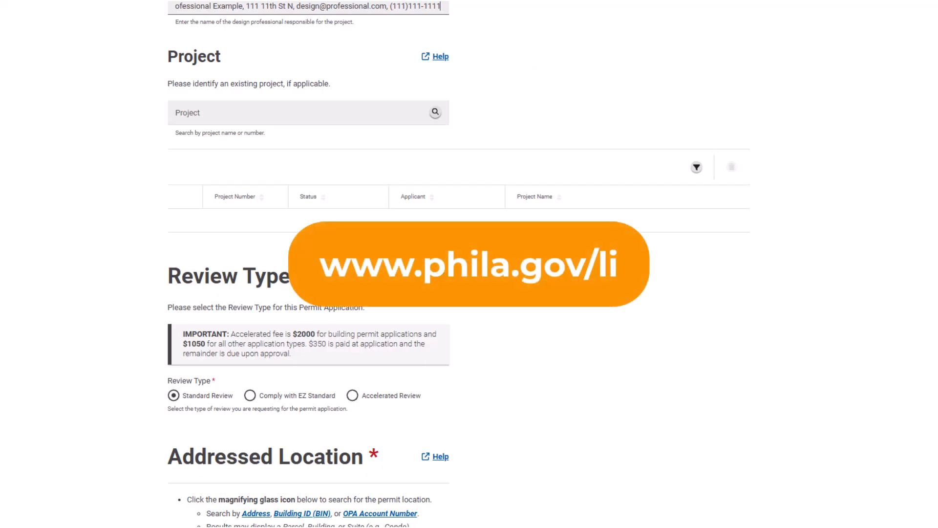
scroll(459, 264, down, 4)
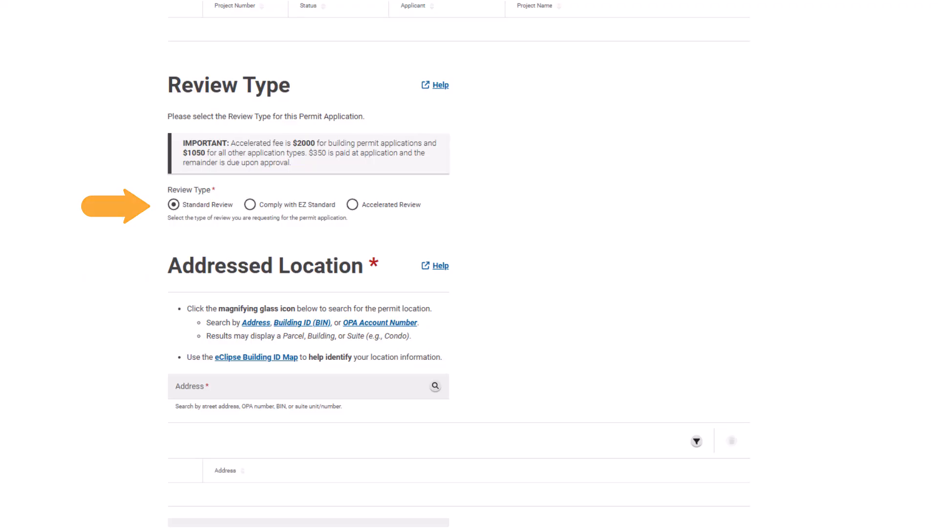
scroll(459, 264, down, 4)
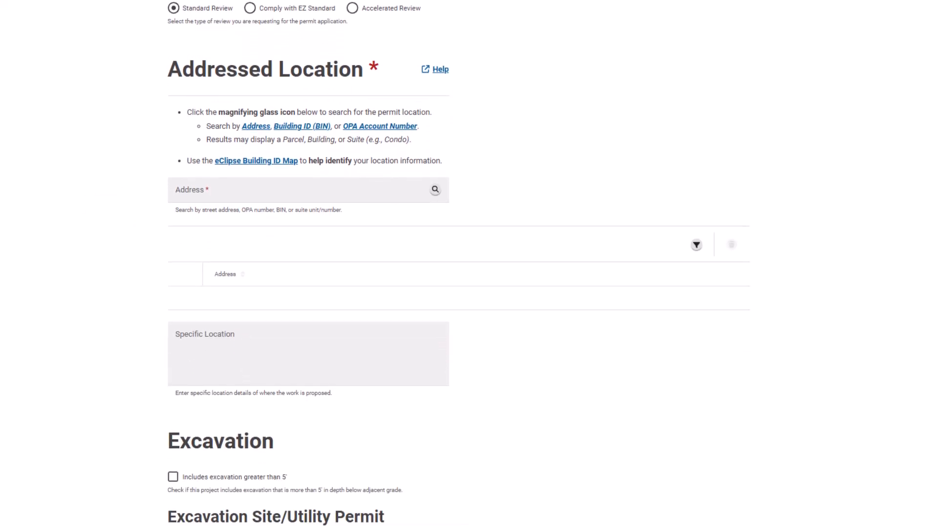
- Look up '1401 John F Kennedy' and select its matching parcel as the addressed location
click(389, 194)
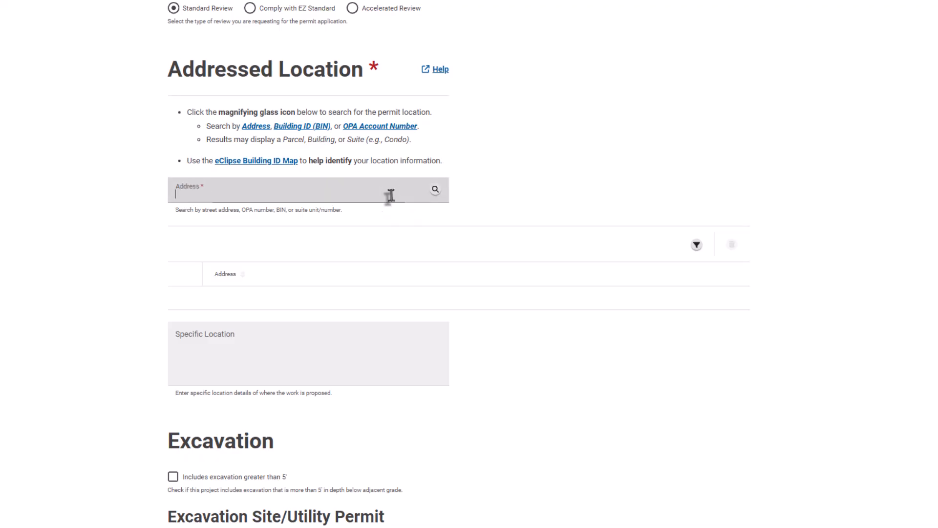
text(1401 John F Kennedy)
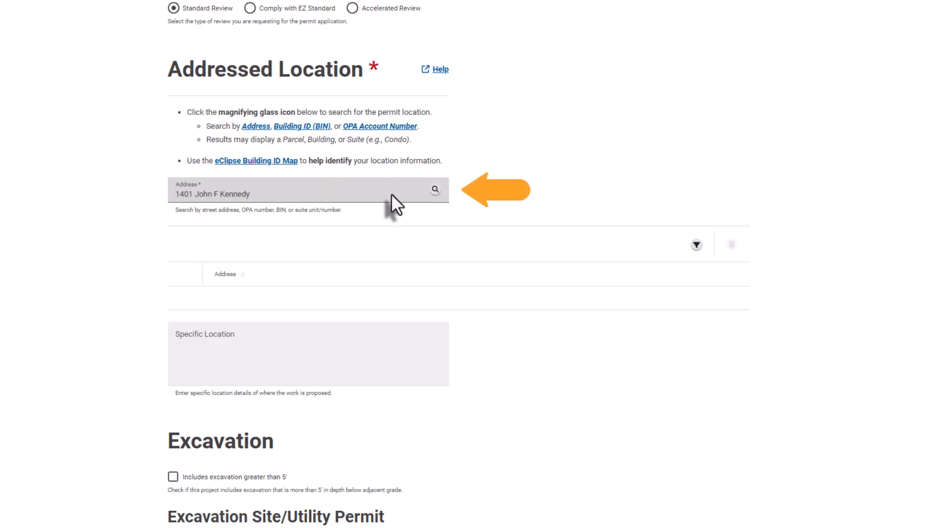
click(435, 190)
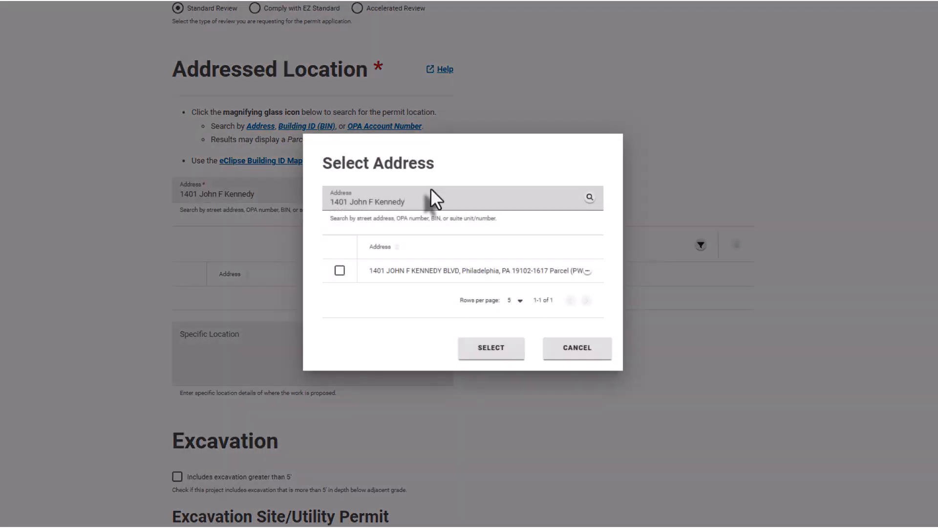
click(339, 270)
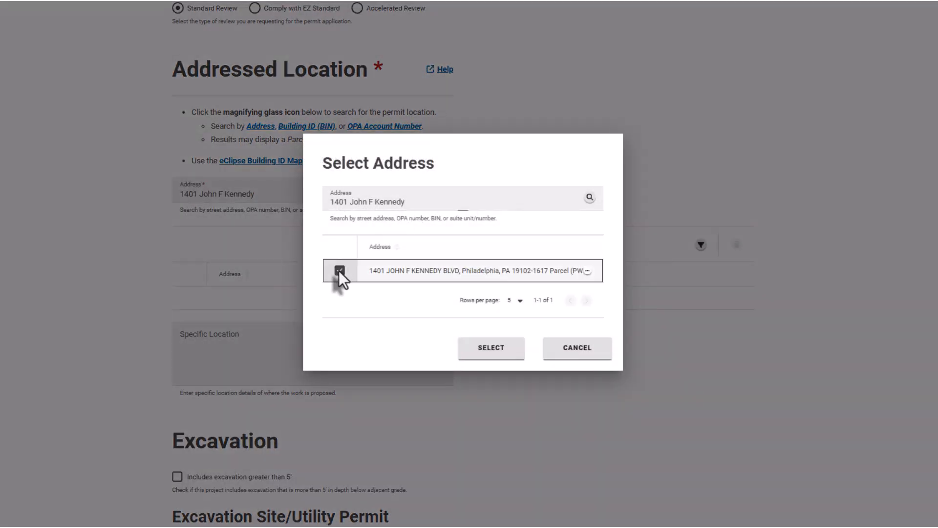
click(477, 348)
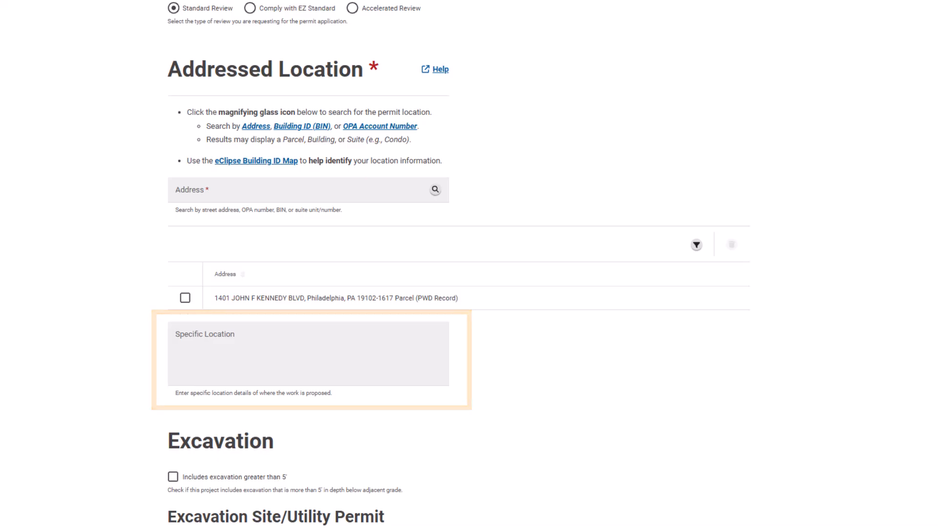
scroll(459, 264, down, 1)
scroll(459, 264, down, 6)
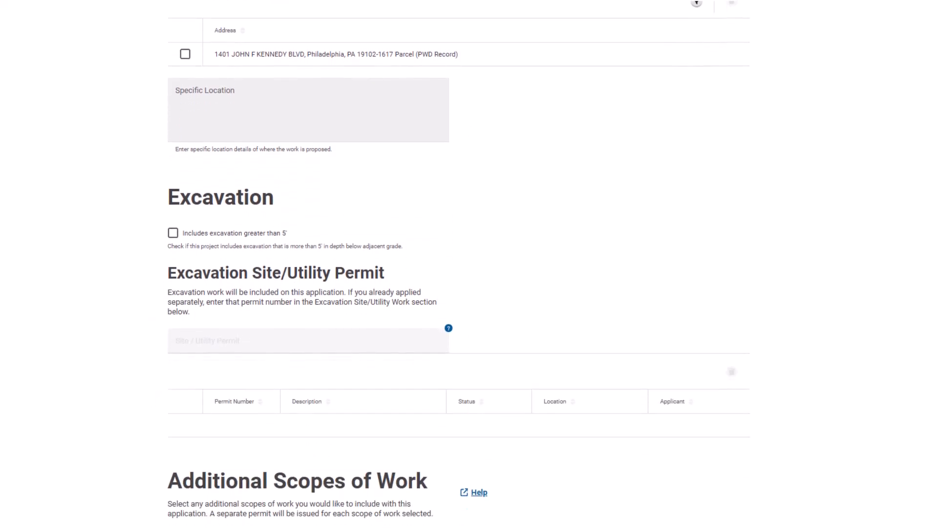
- Add Fire Suppression alongside Electrical as additional scopes of work and move on
scroll(459, 264, down, 1)
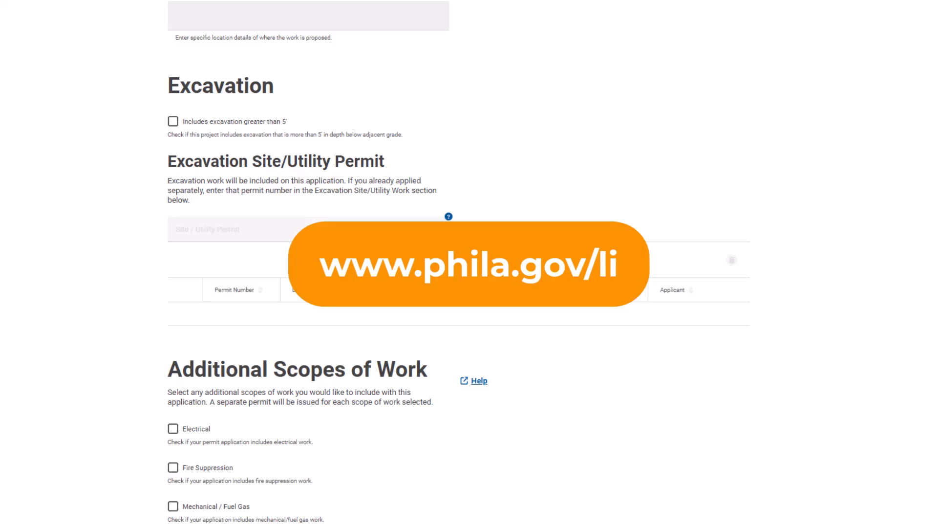
scroll(469, 264, down, 4)
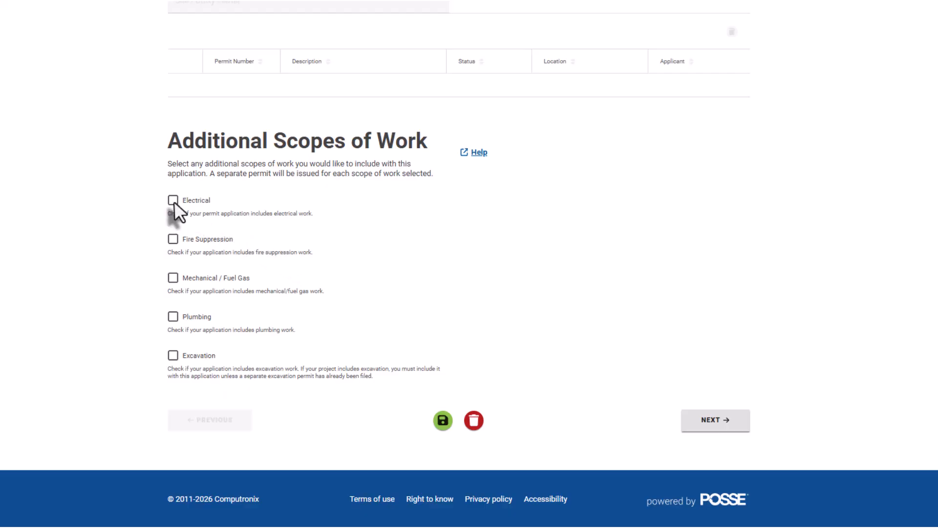
click(174, 239)
click(723, 419)
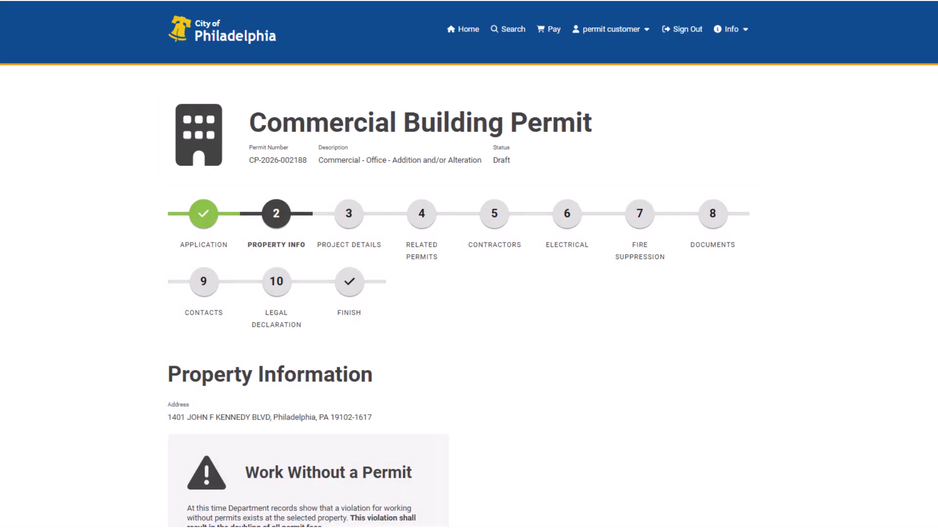
- Scroll through the Property Info step's Property Information, Owner and Location Information sections
scroll(469, 264, down, 7)
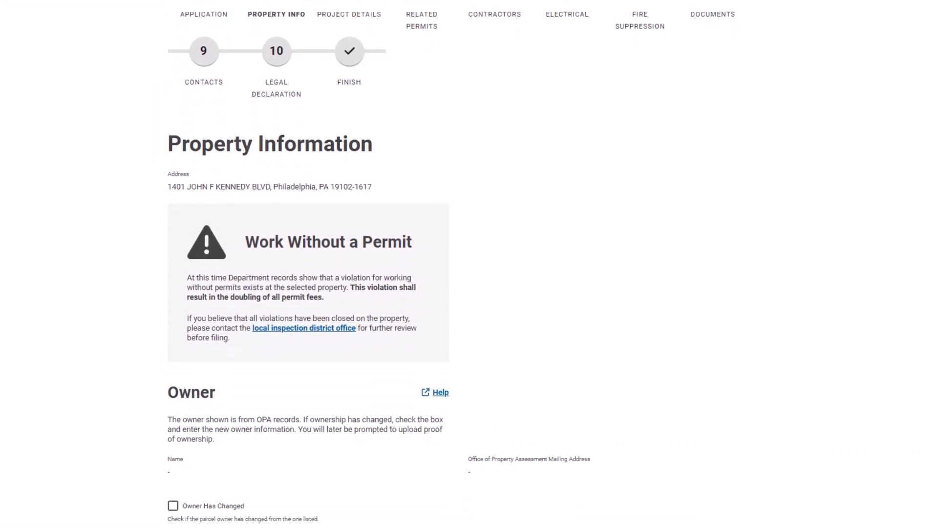
scroll(469, 264, down, 12)
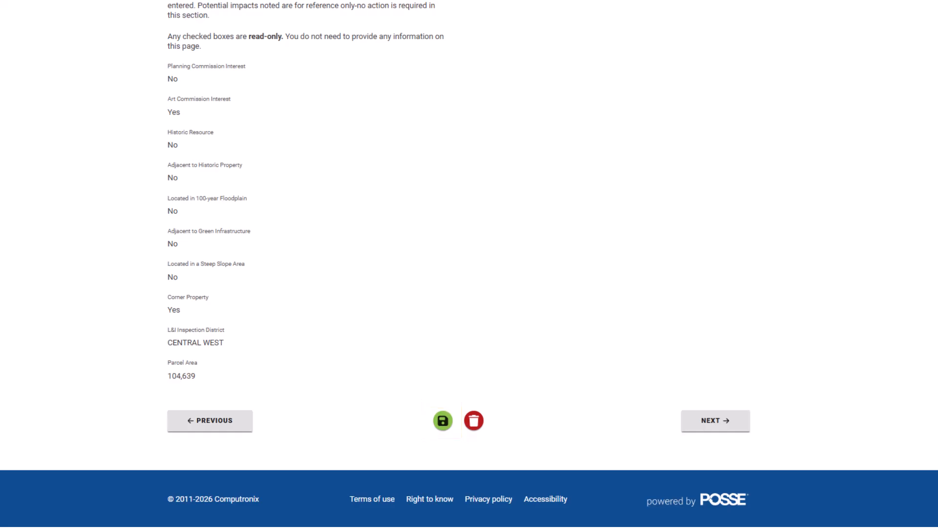
scroll(469, 264, up, 2)
scroll(469, 264, up, 9)
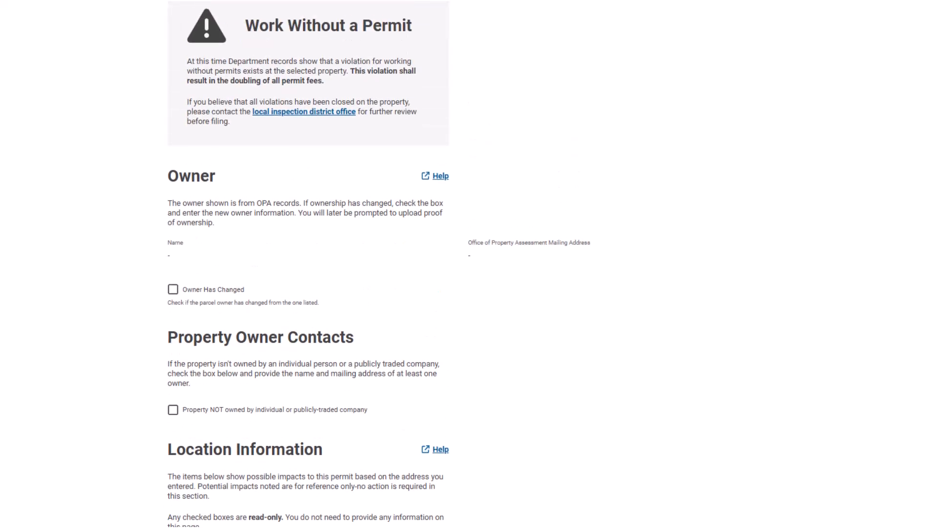
scroll(469, 264, up, 6)
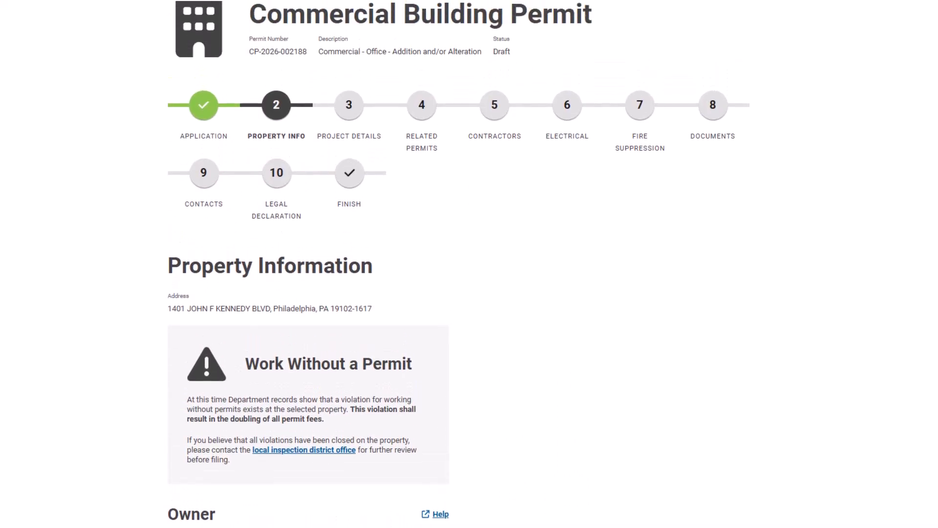
scroll(469, 264, up, 1)
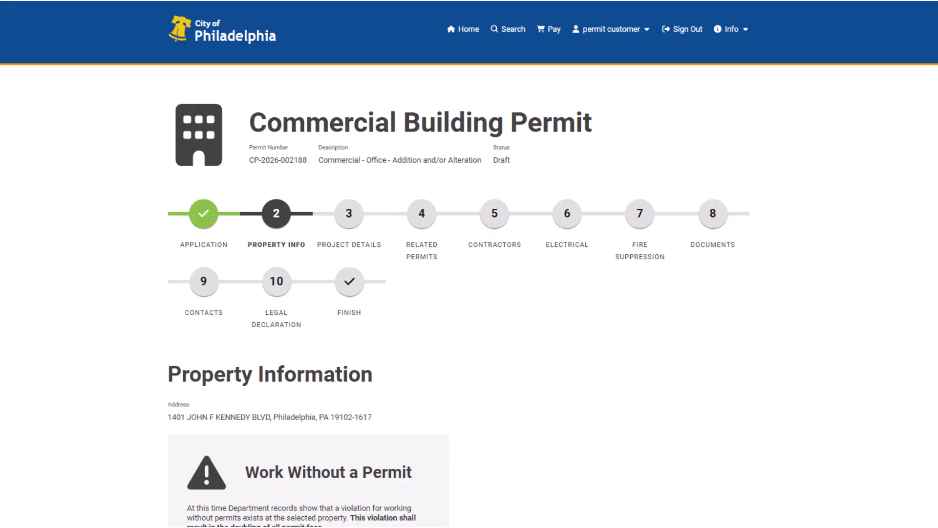
scroll(469, 264, down, 5)
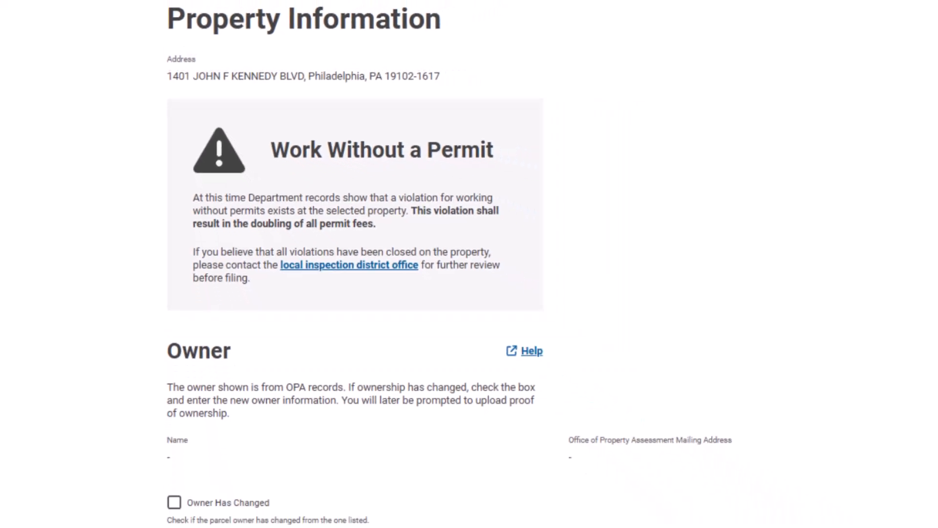
scroll(469, 264, down, 5)
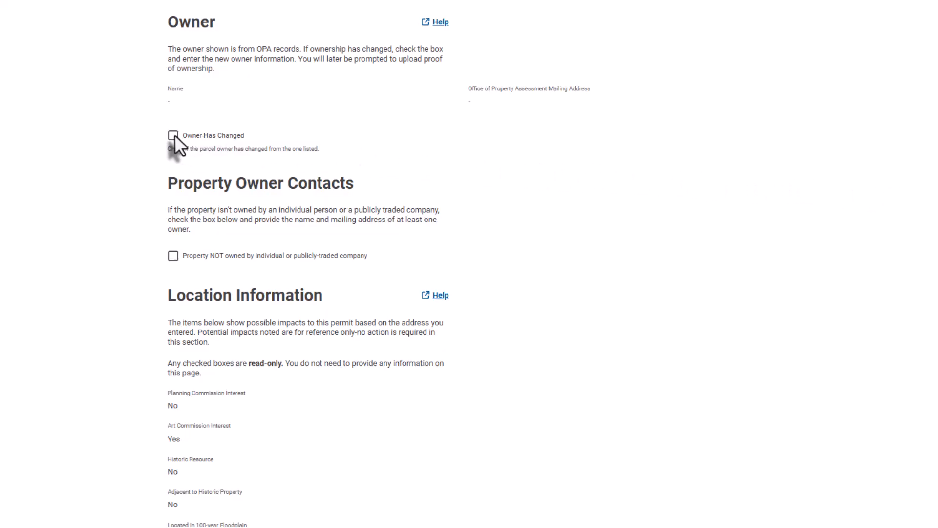
click(173, 136)
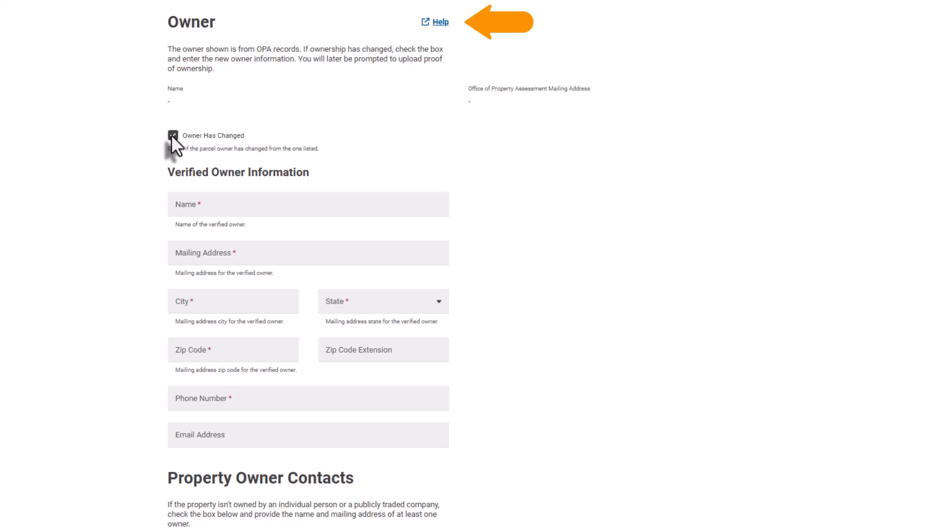
click(172, 136)
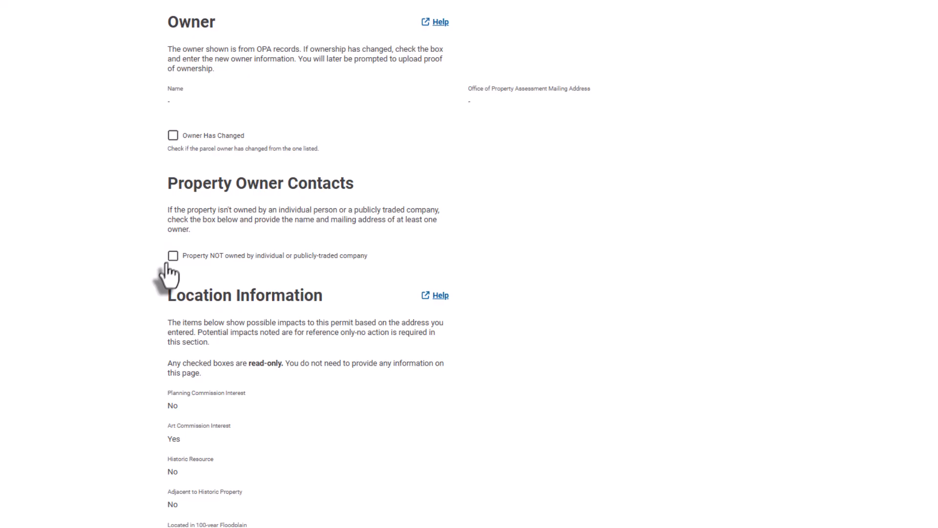
click(173, 256)
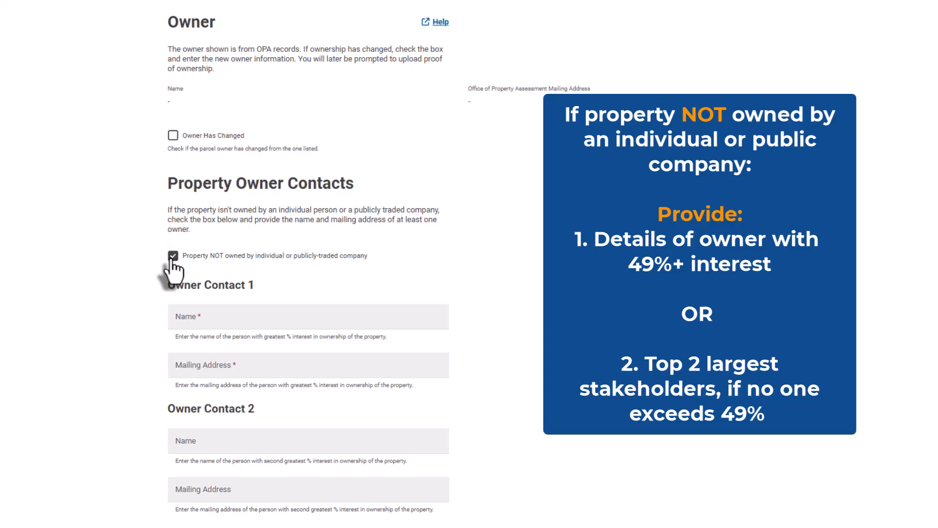
click(172, 258)
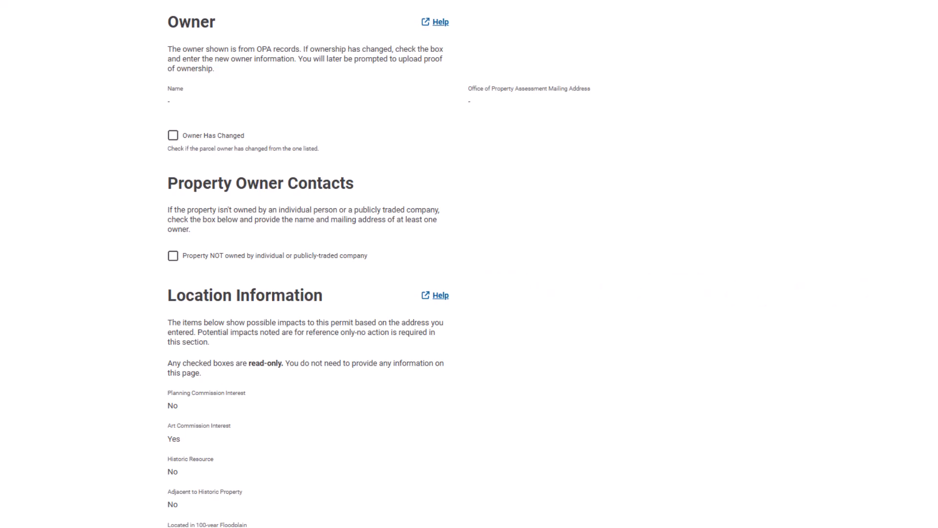
scroll(378, 269, down, 3)
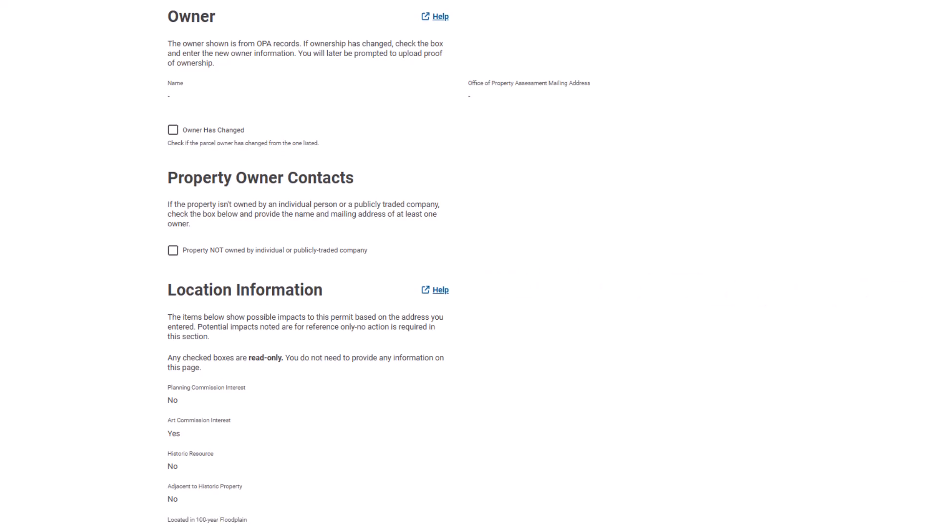
scroll(379, 268, down, 2)
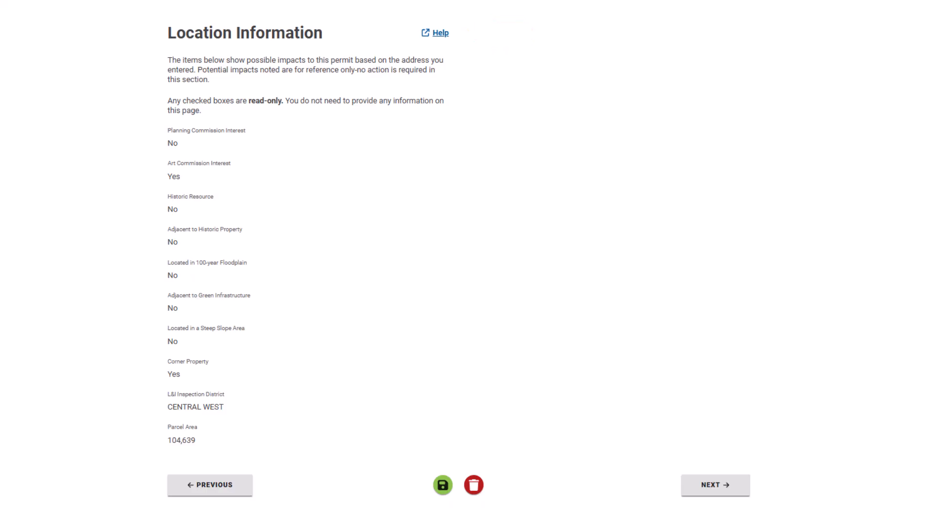
- Move to Project Details, enter 75000 as general construction cost, and tick High Rise Building
scroll(469, 264, down, 2)
click(716, 422)
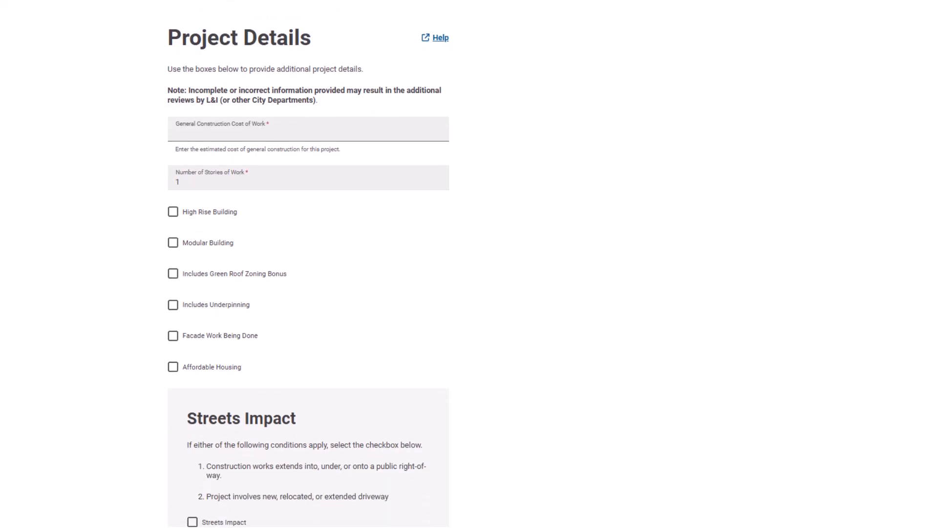
text(75)
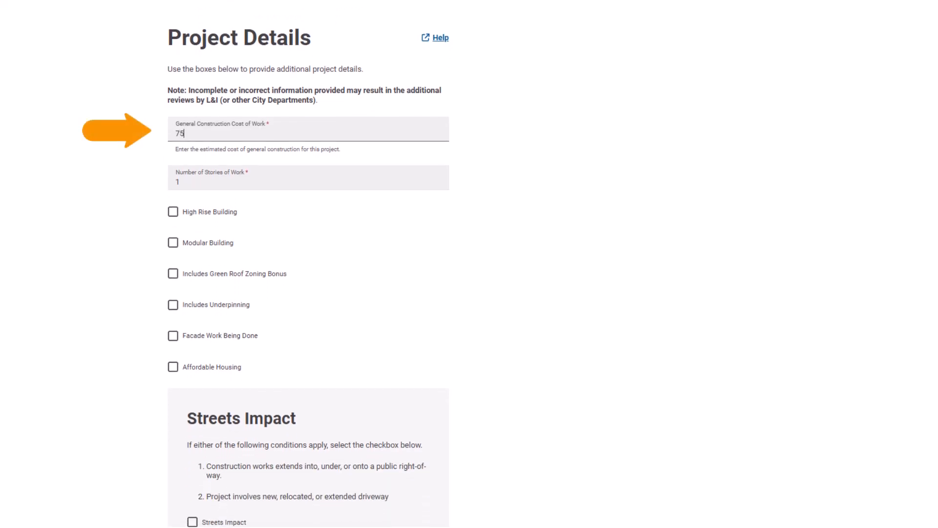
text(000)
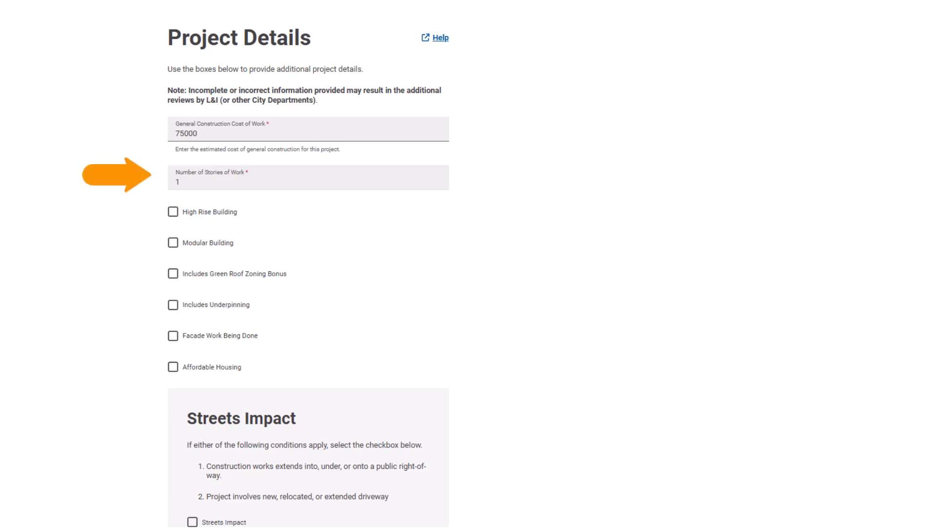
scroll(308, 264, down, 5)
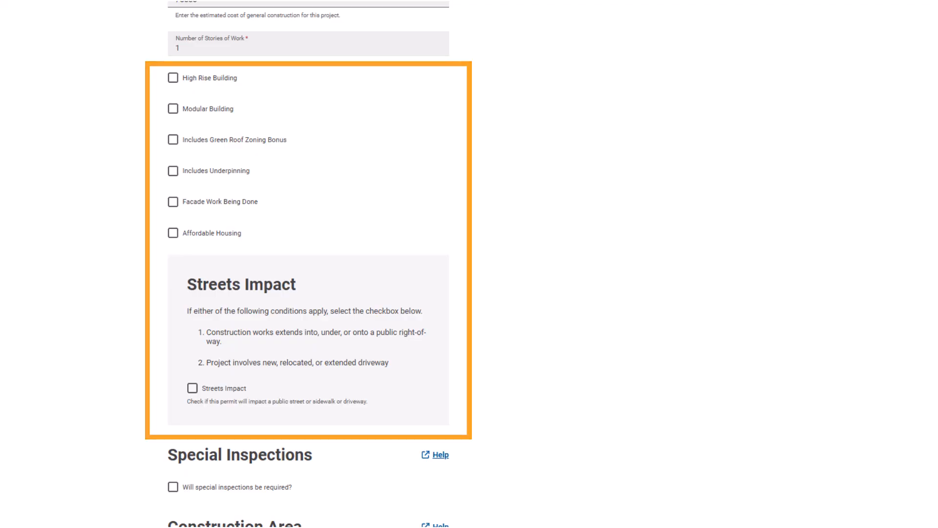
scroll(309, 264, up, 1)
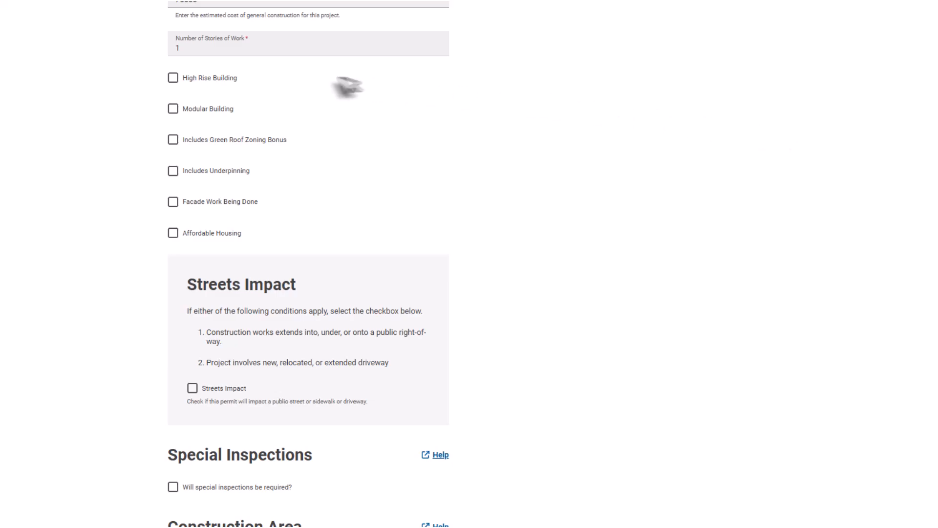
click(174, 81)
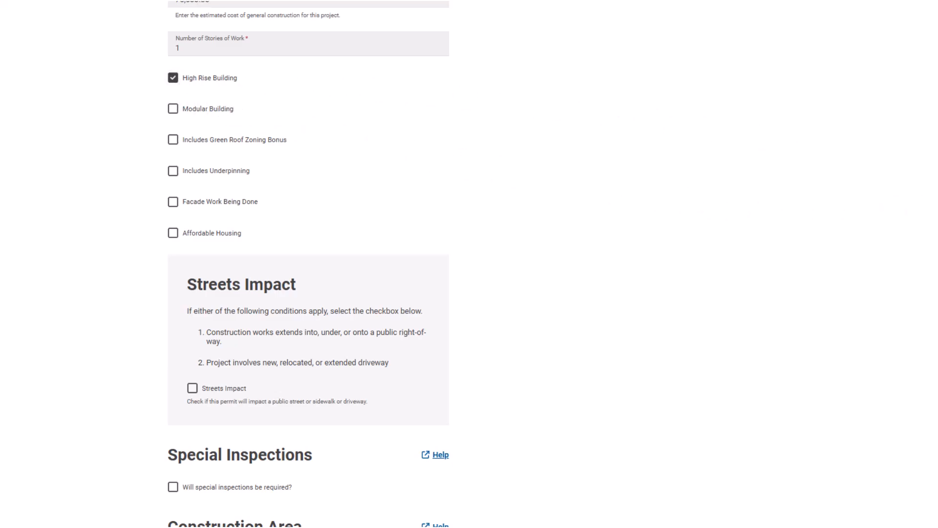
scroll(308, 264, down, 8)
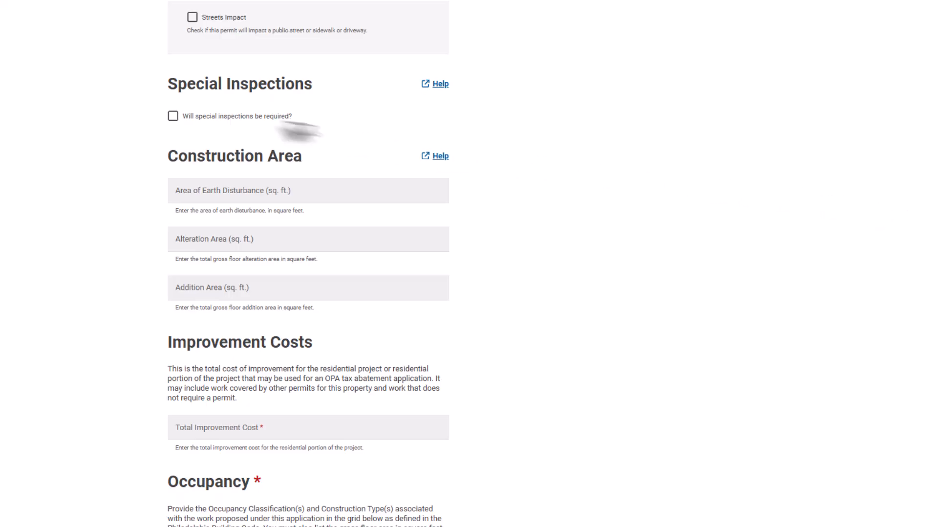
- Require special inspections and add a Smoke Control Systems inspection assigned to agency Permit Customer
click(172, 116)
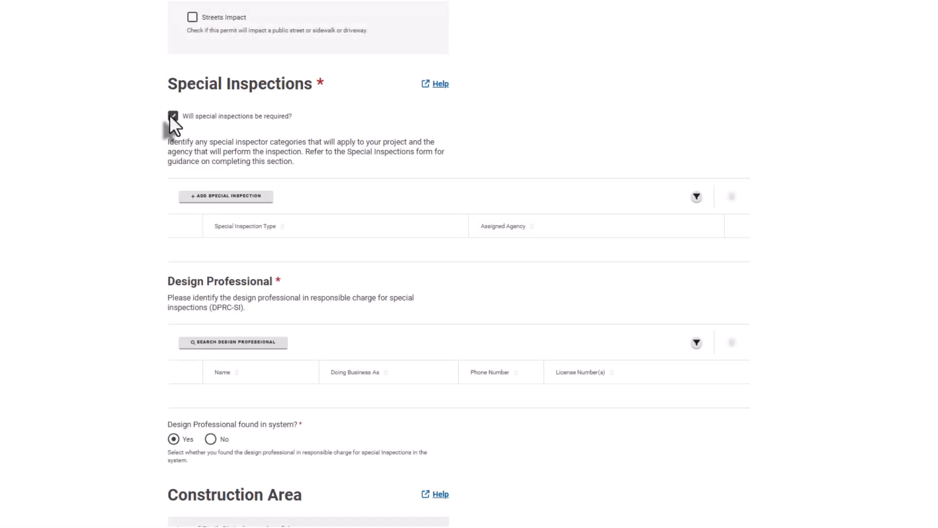
click(228, 196)
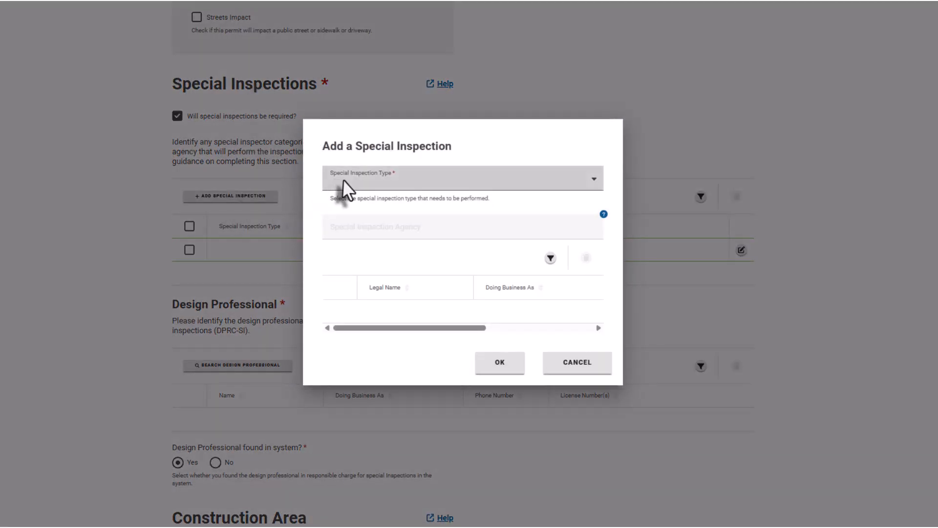
click(344, 180)
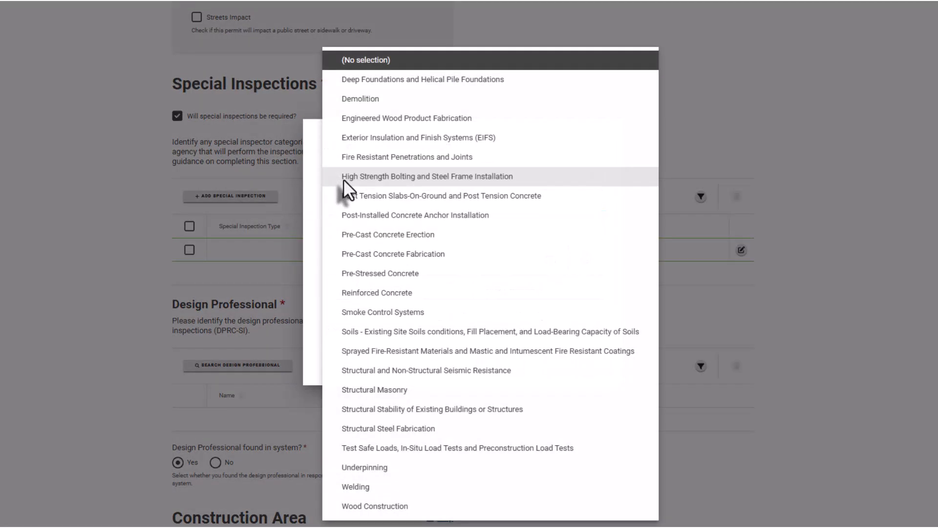
click(374, 311)
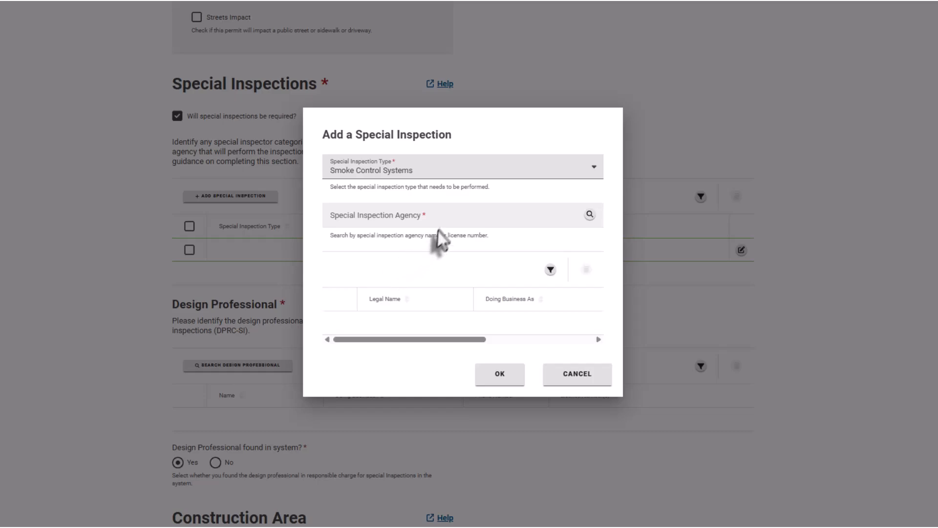
click(440, 224)
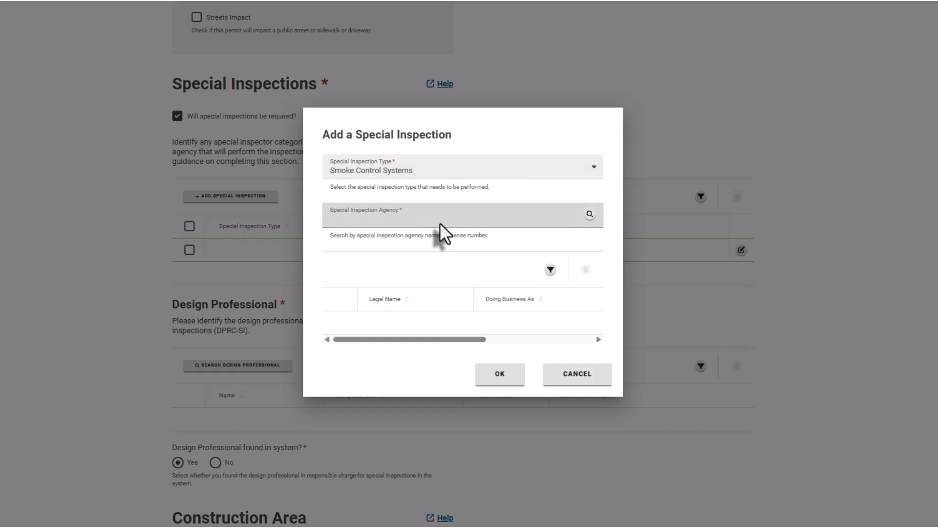
text(Permit)
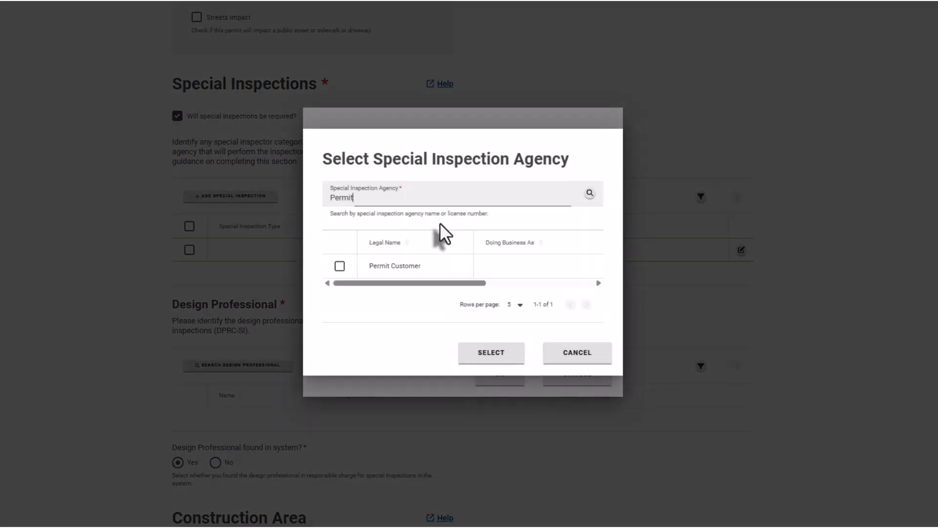
click(340, 267)
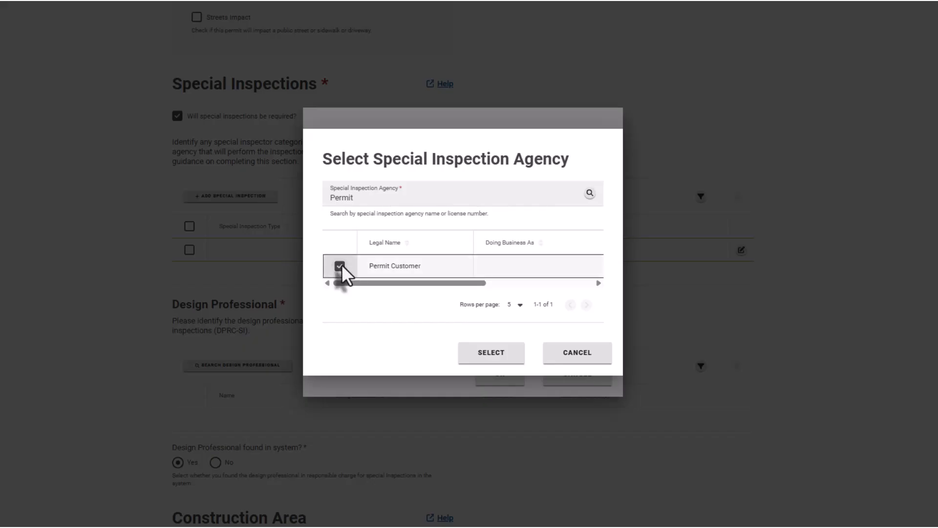
click(485, 356)
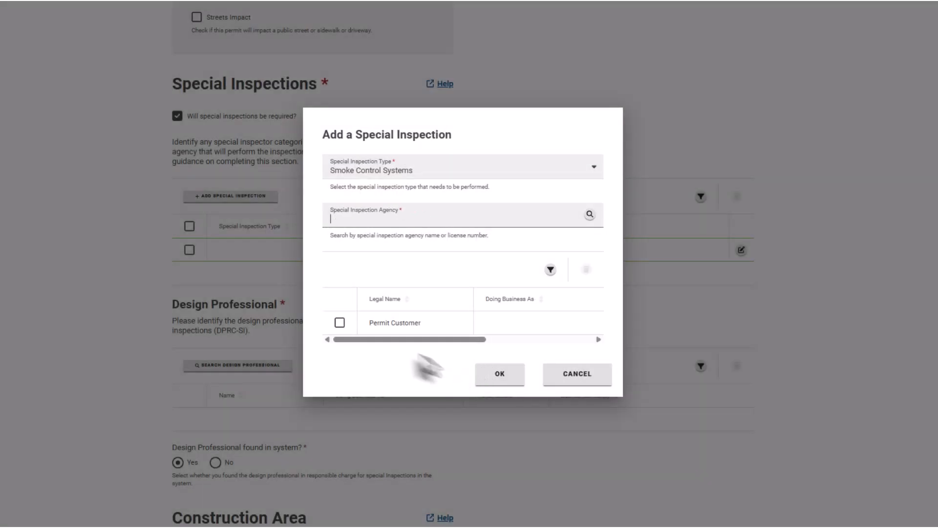
click(340, 323)
click(485, 381)
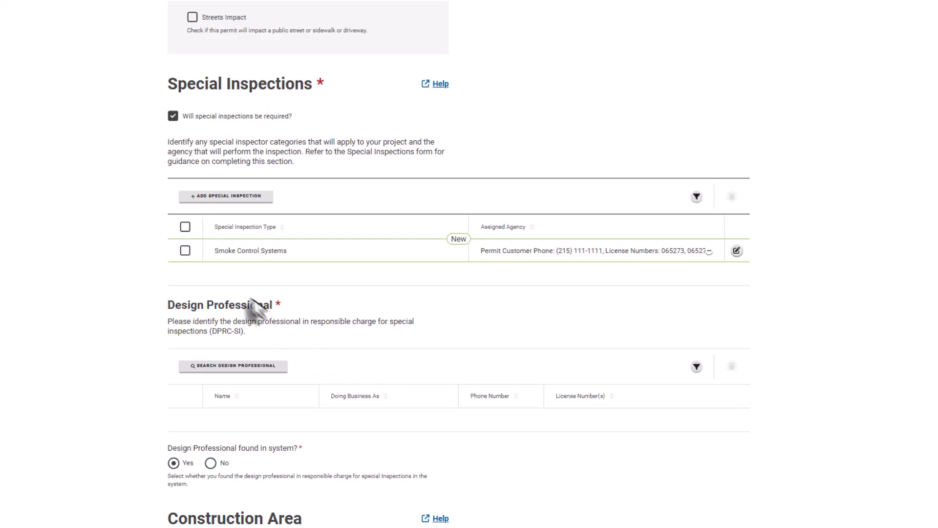
- Search the design professional list for 'Example' again and close it without a selection
click(186, 250)
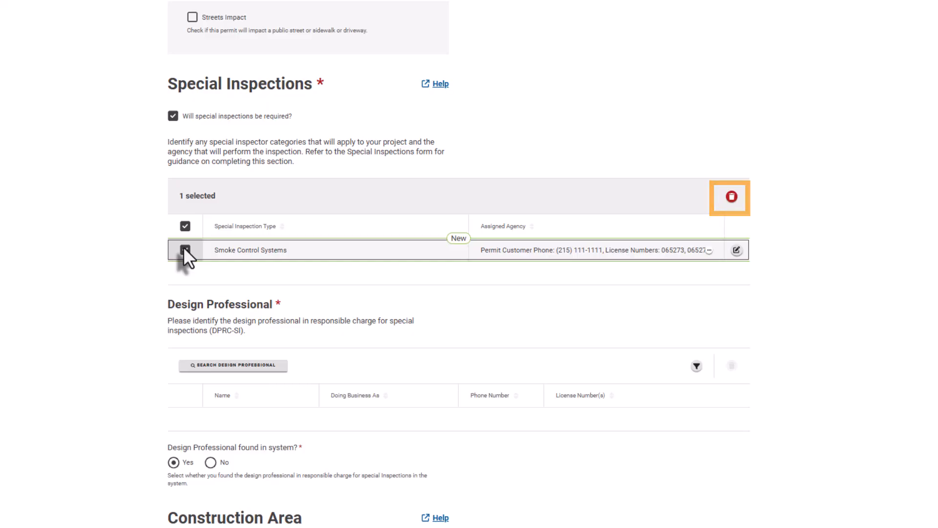
click(185, 249)
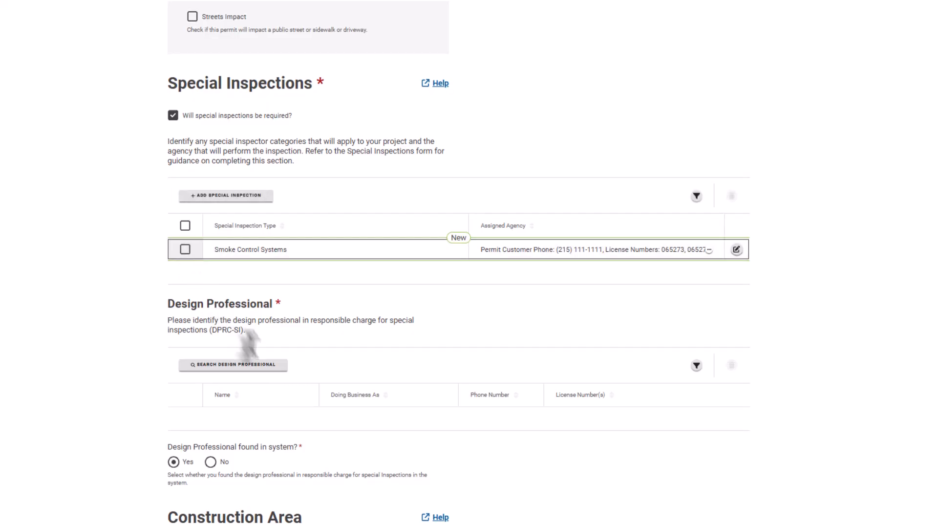
click(269, 369)
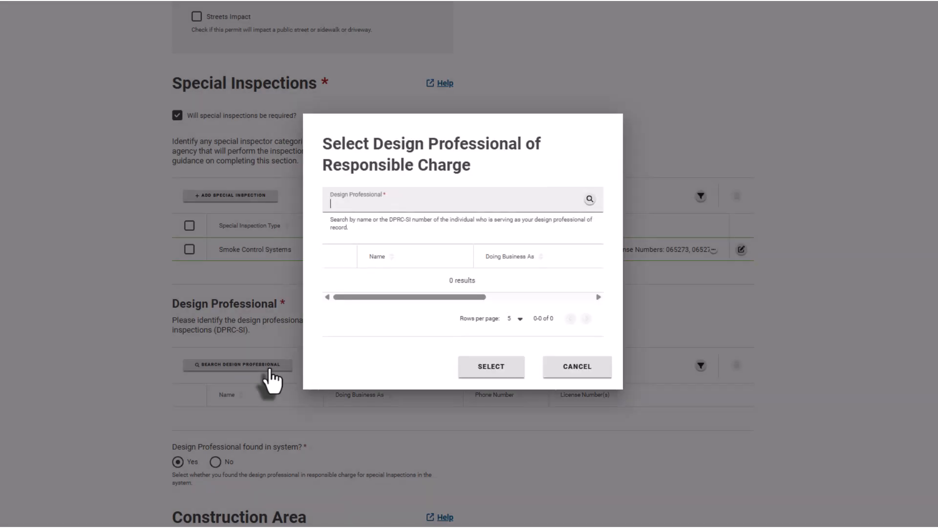
text(Example)
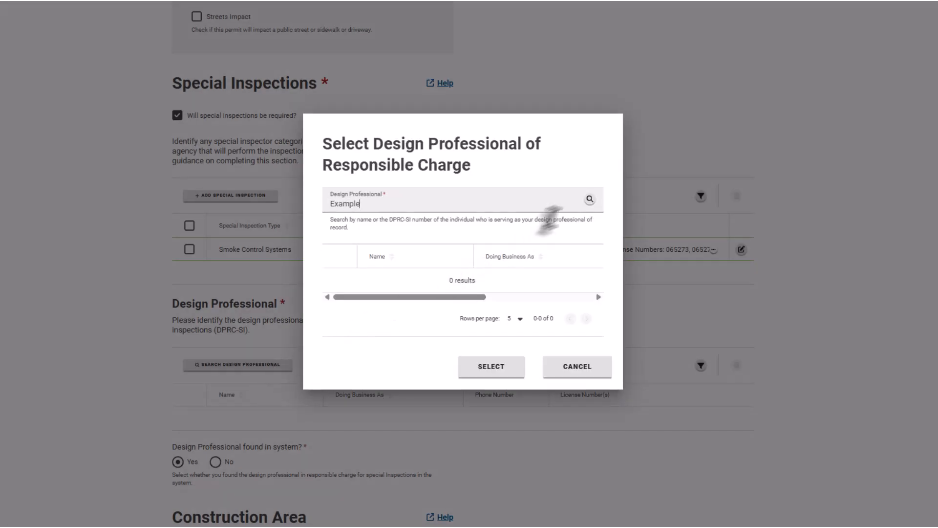
click(588, 201)
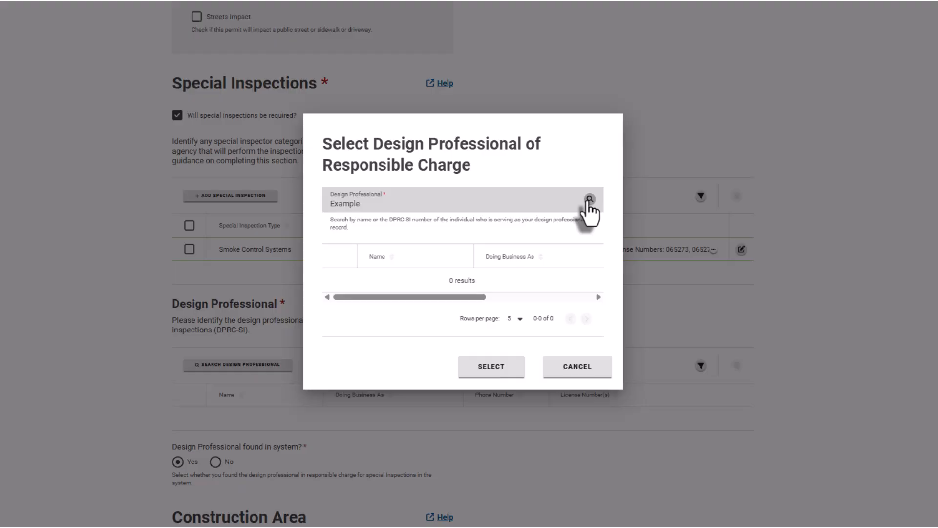
click(588, 372)
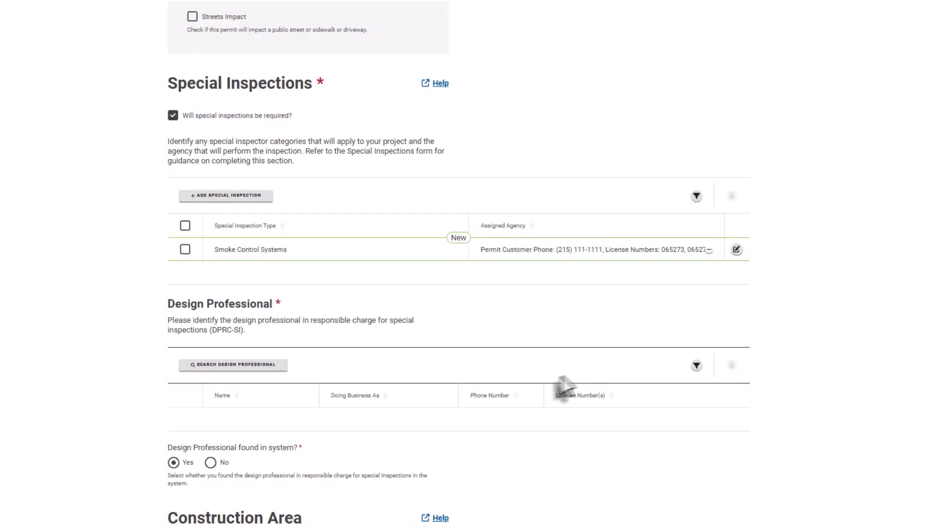
- Enter the design professional's name, company, address, e-mail and phone, and untick special inspections
click(211, 463)
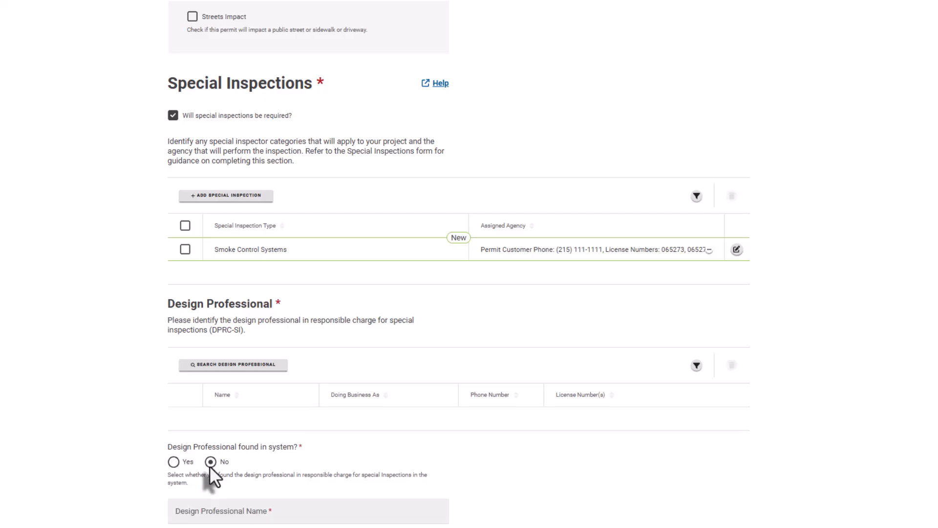
click(217, 513)
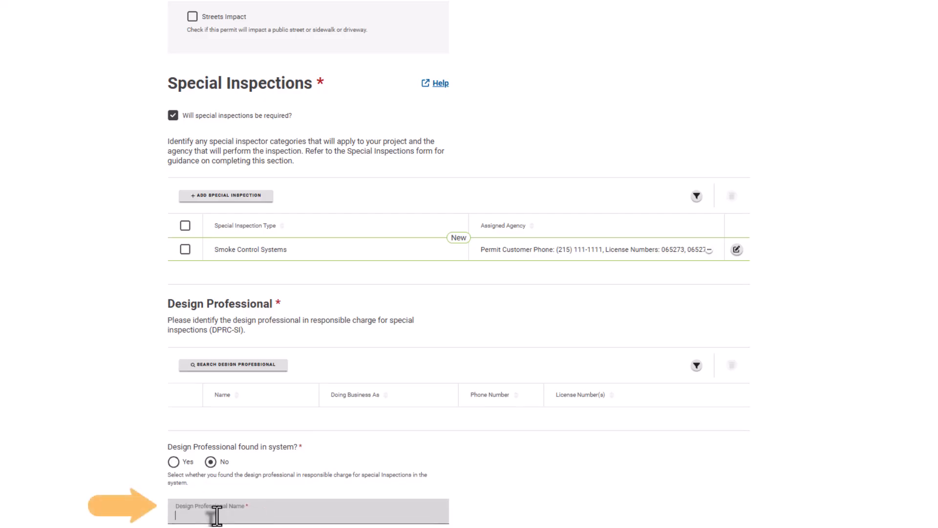
text(Design )
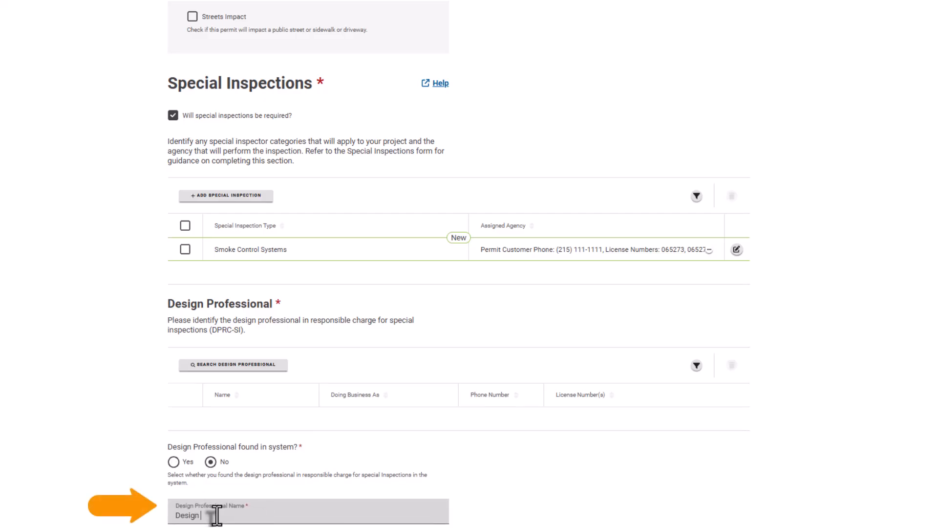
text(Professional Name, Company,)
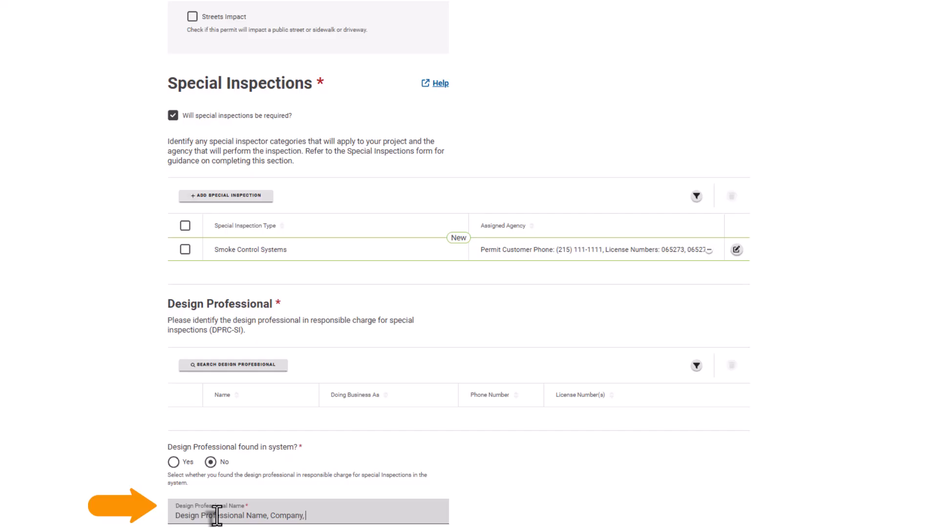
text( 11 1st Ave N, design@porofessi)
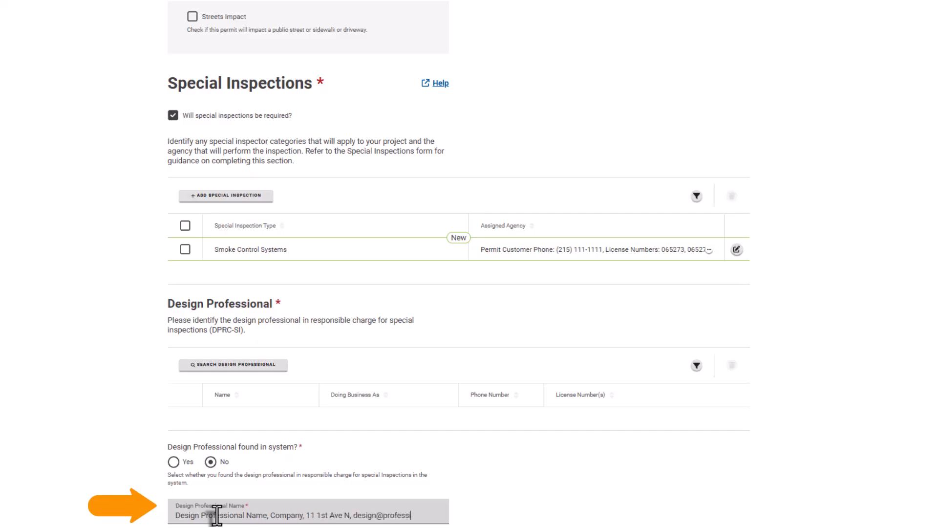
text(onal.com, (111)111-1111)
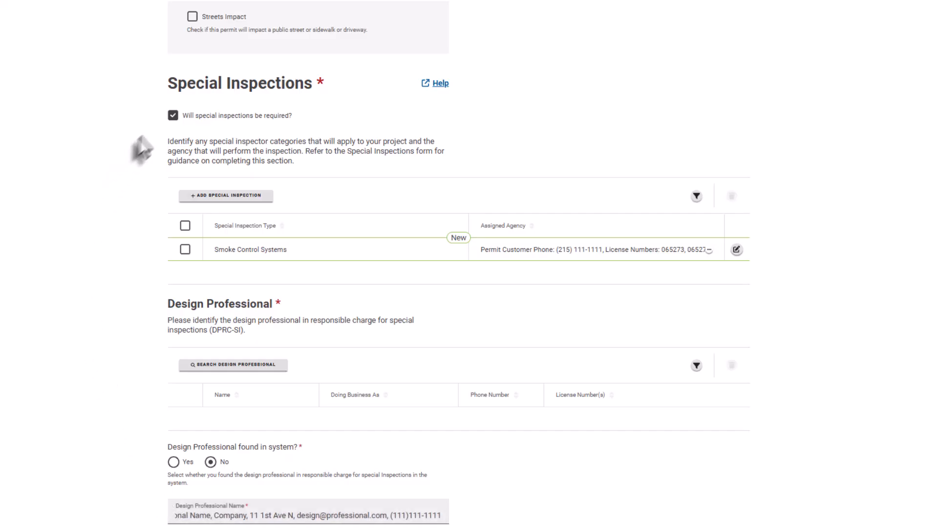
click(173, 116)
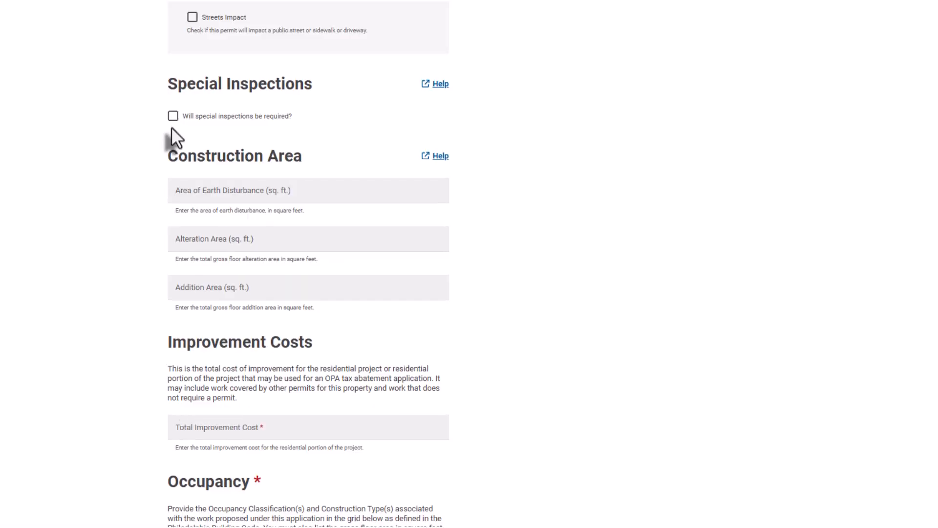
- Enter 4250 in the Alteration Area (sq. ft.) field
click(177, 243)
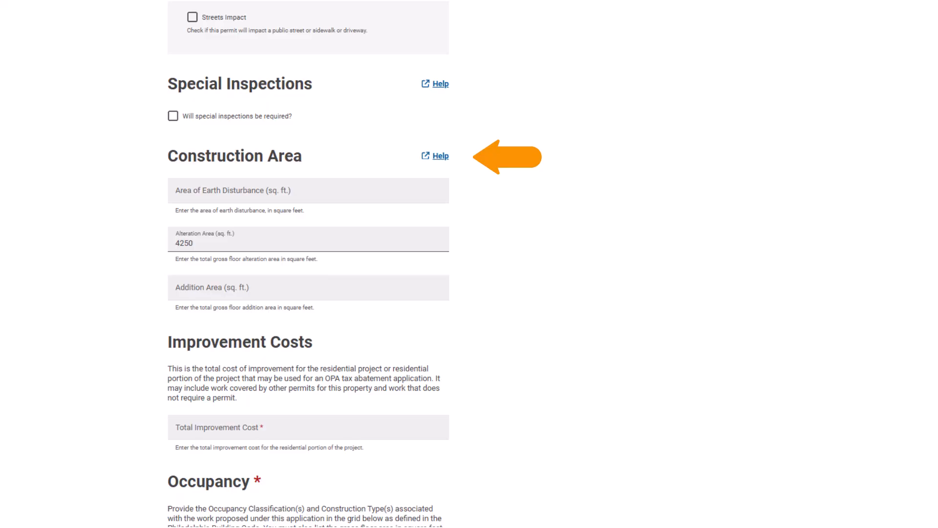
scroll(309, 264, down, 5)
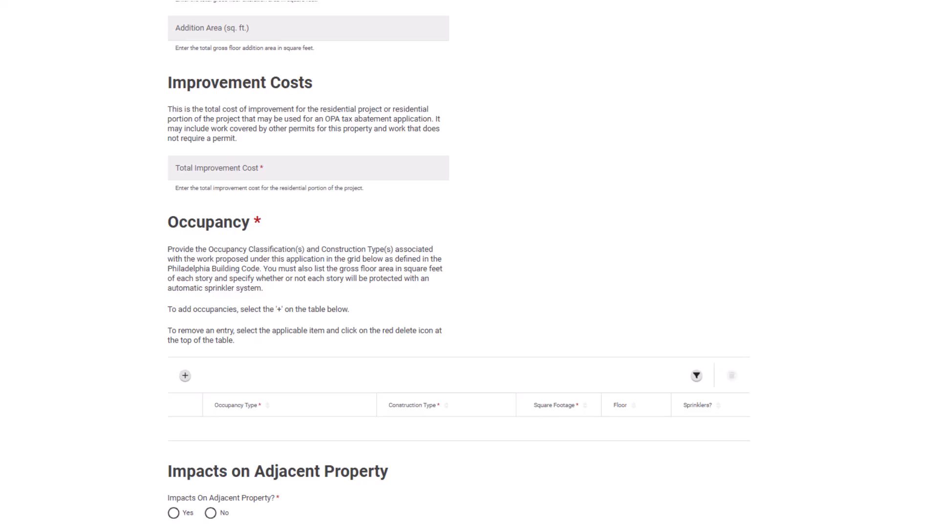
- Set the Total Improvement Cost to 0.00
click(398, 171)
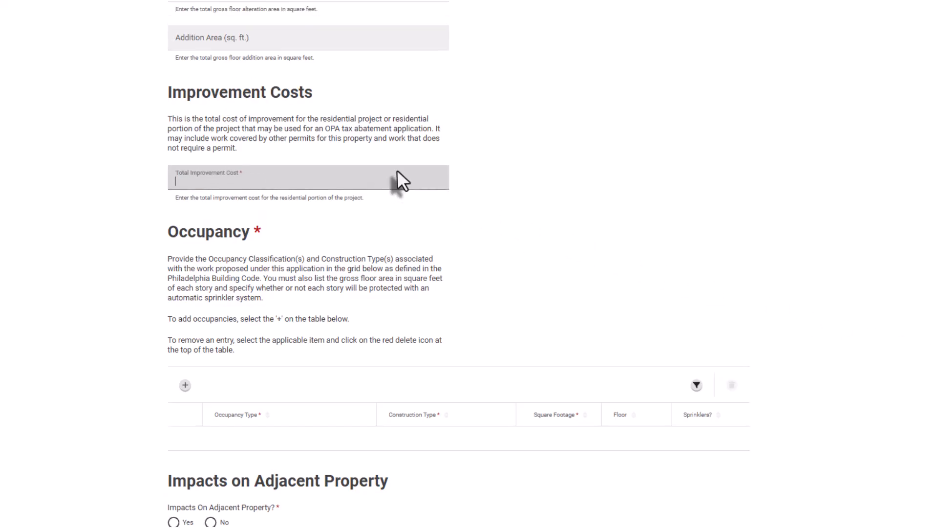
text(0)
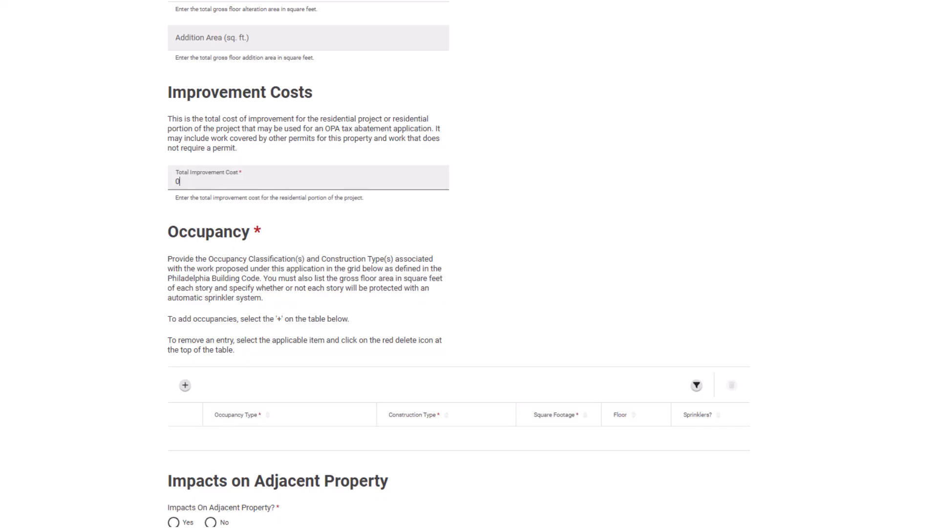
scroll(459, 264, down, 3)
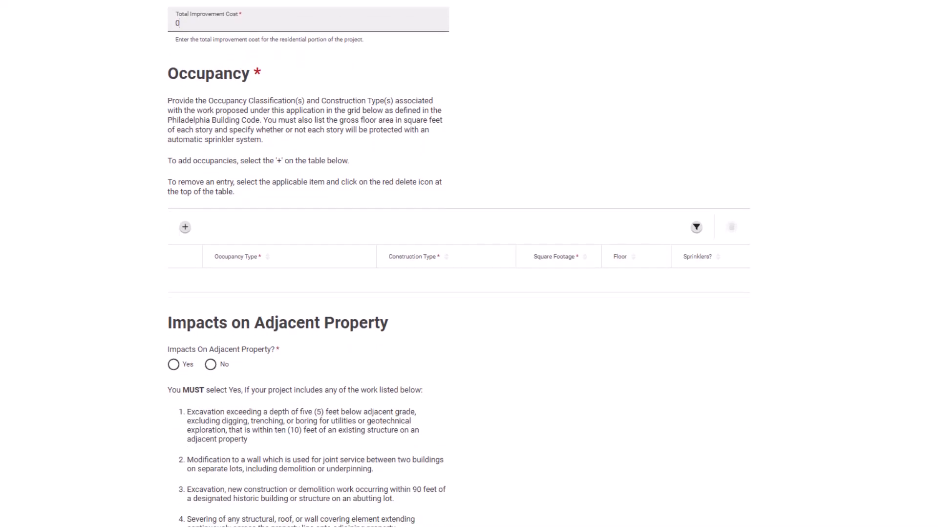
- Add an occupancy row: B Business (Office), II-B Noncombustible Unprotected, 4,250 sq ft
click(186, 227)
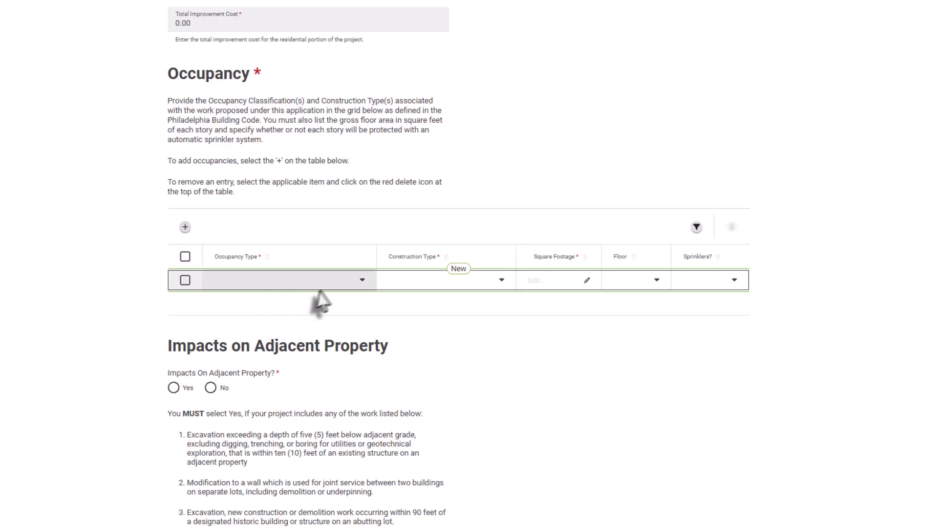
click(360, 280)
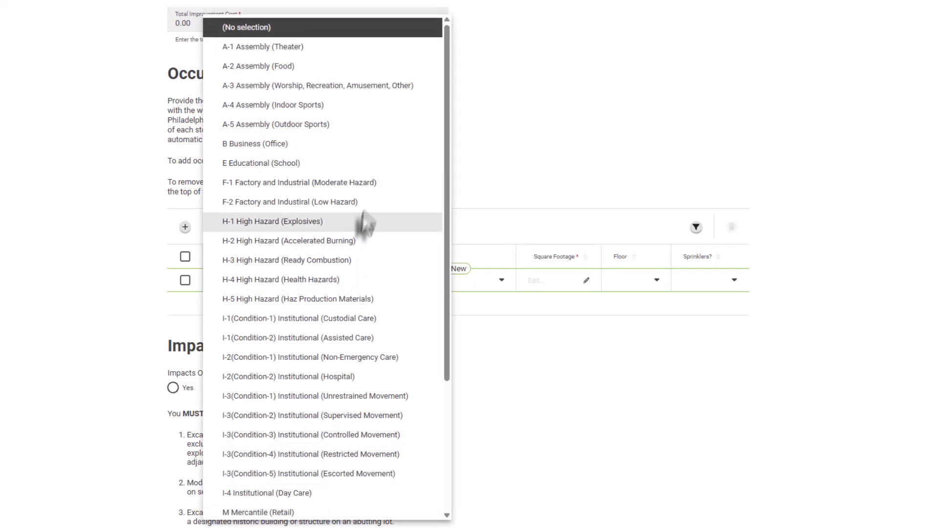
click(364, 148)
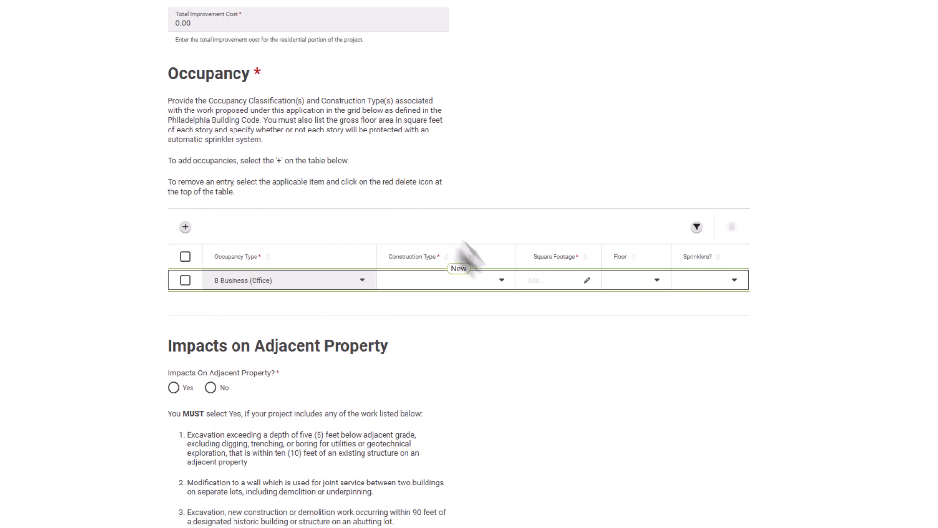
click(499, 280)
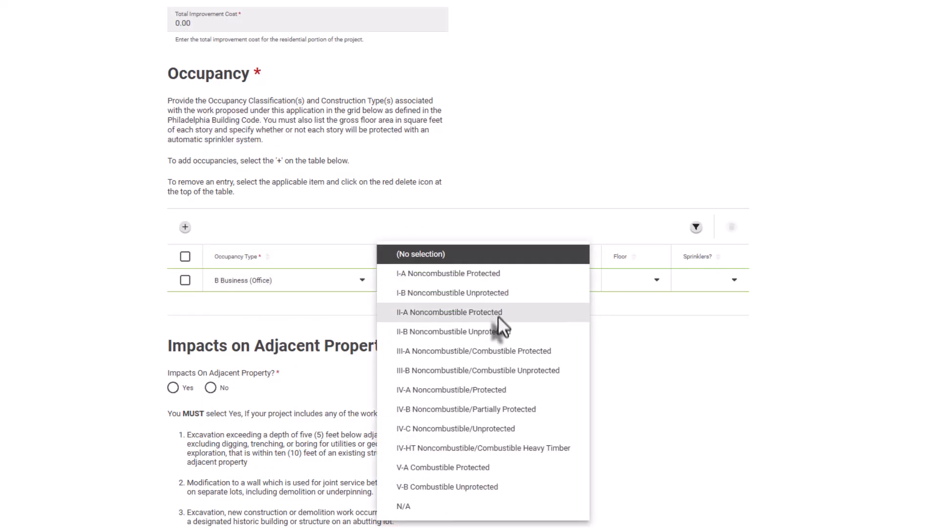
click(498, 331)
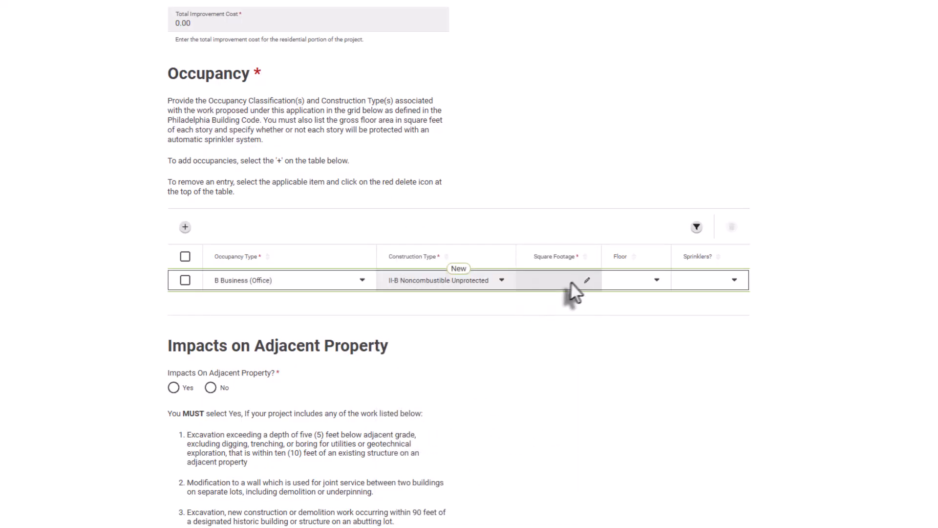
click(571, 283)
text(4,2)
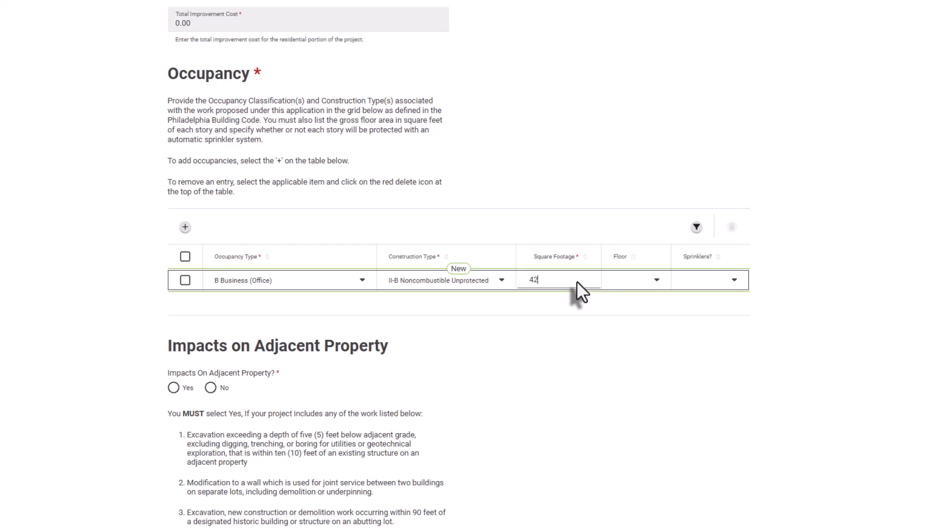
text(50)
- Set the occupancy row's floor to 11 and mark it sprinklered
click(643, 284)
click(643, 472)
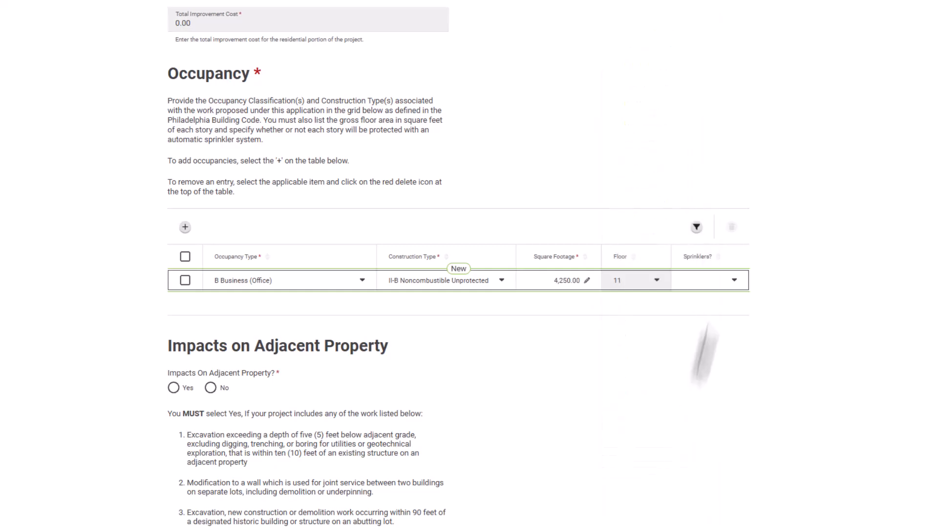
click(735, 279)
click(730, 322)
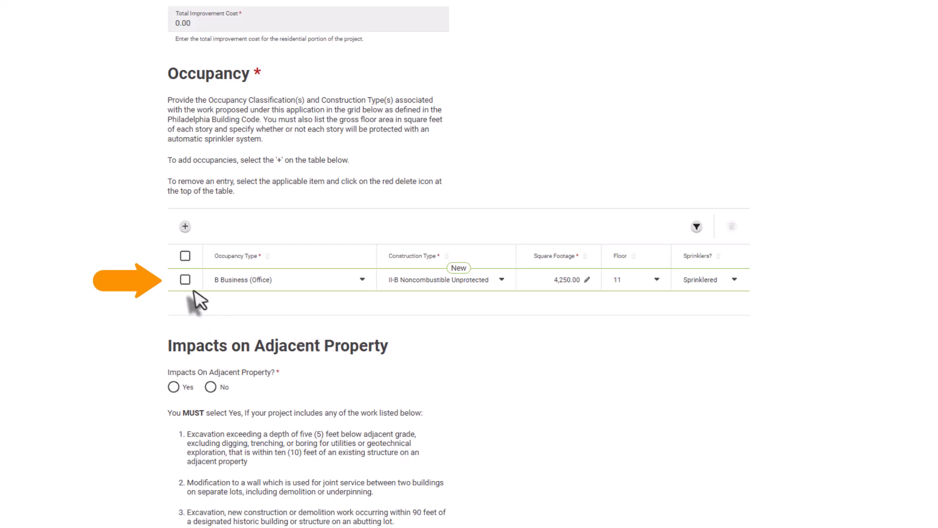
click(185, 280)
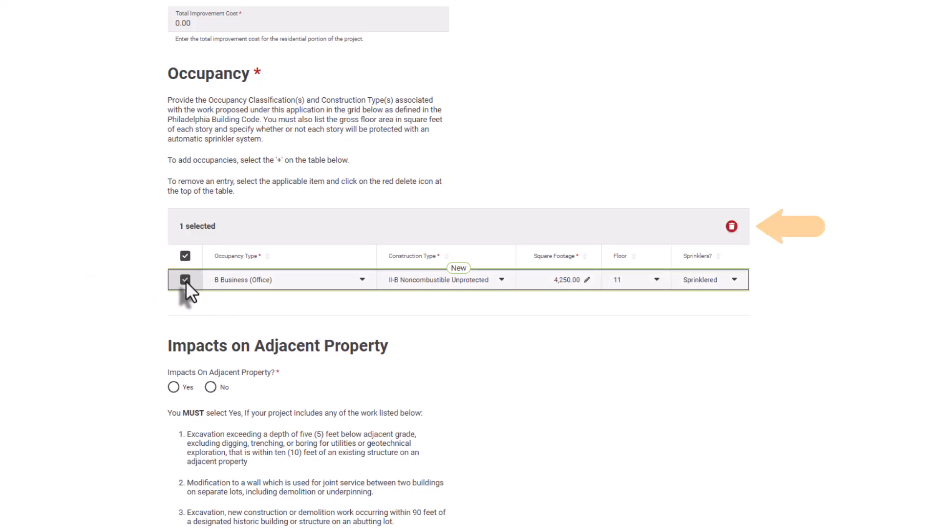
click(186, 280)
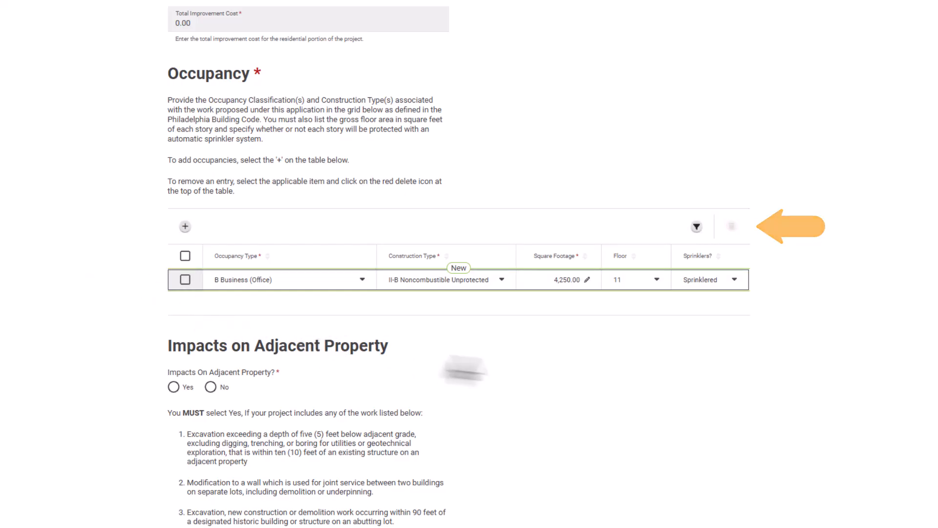
scroll(470, 264, down, 5)
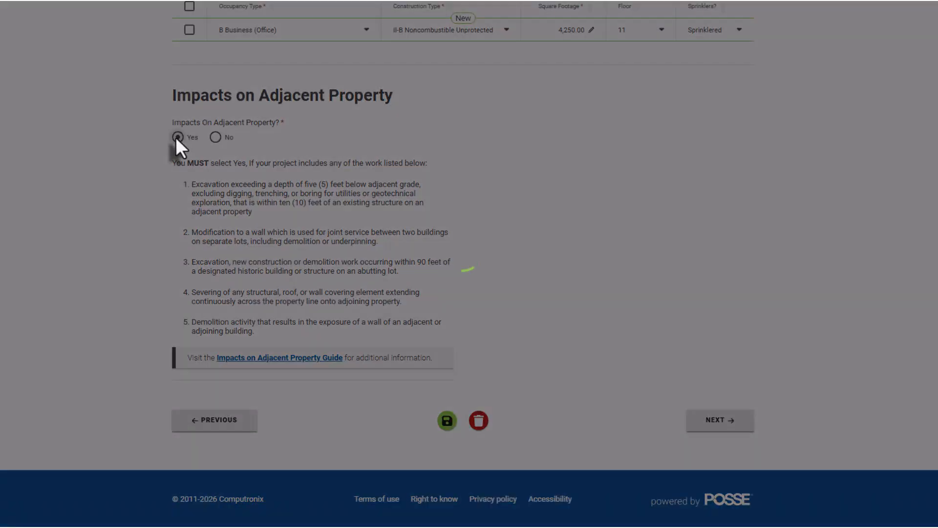
- Answer No to Impacts on Adjacent Property and continue to Related Permits
click(174, 138)
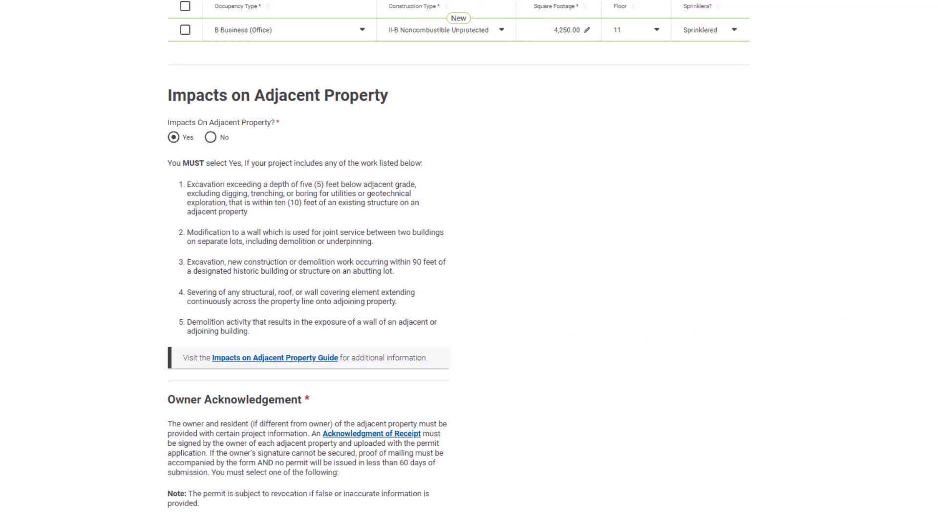
scroll(459, 264, down, 4)
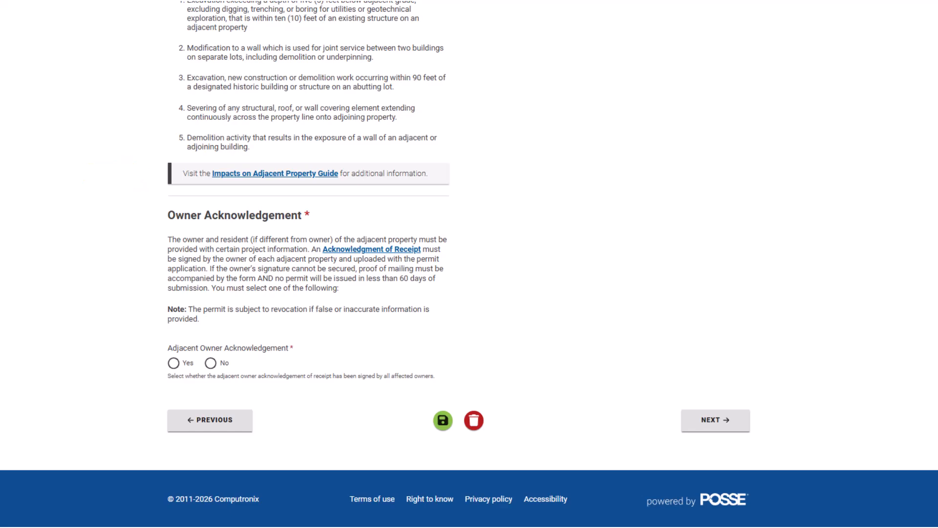
scroll(469, 264, up, 3)
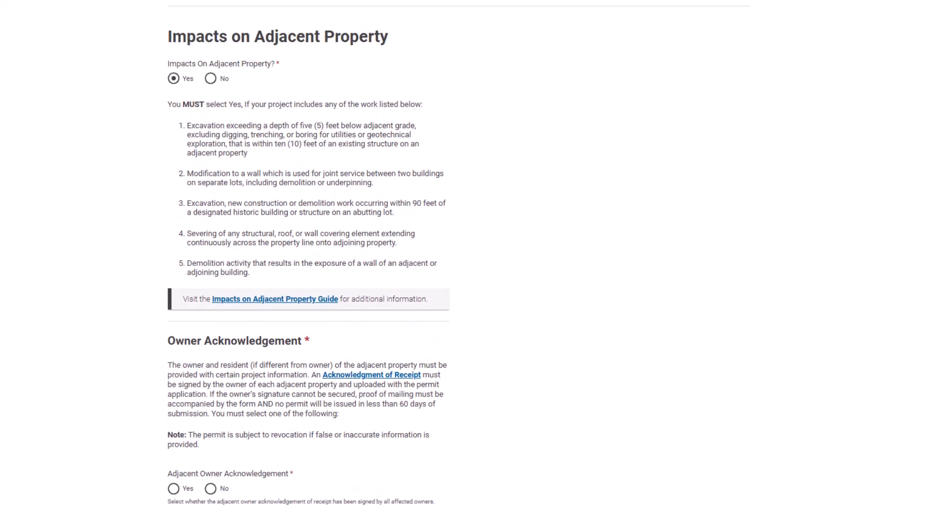
click(210, 89)
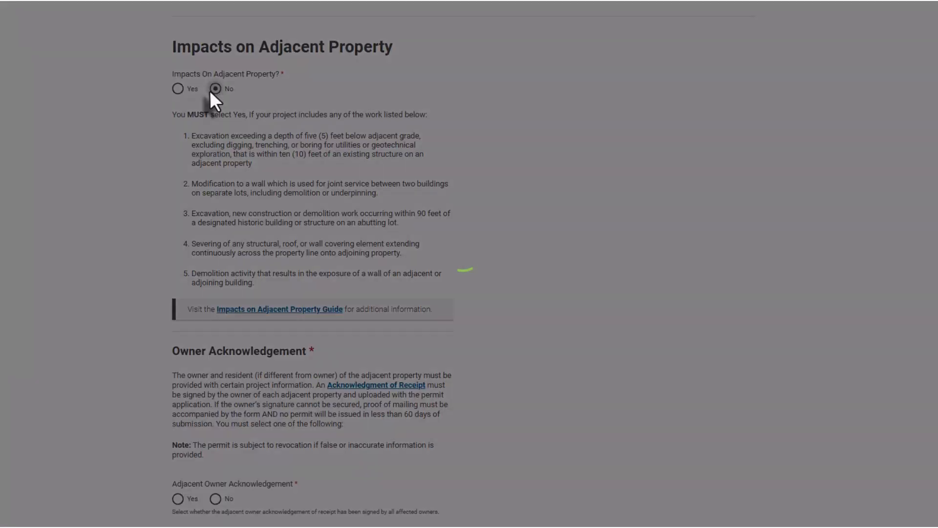
click(719, 427)
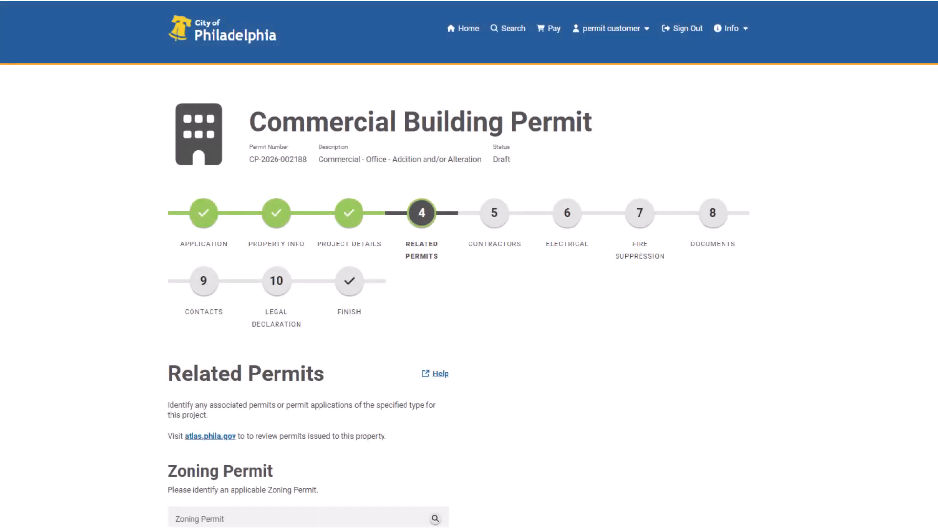
- Search for the issued commercial zoning permit by its number and add it to Related Permits
scroll(469, 264, down, 5)
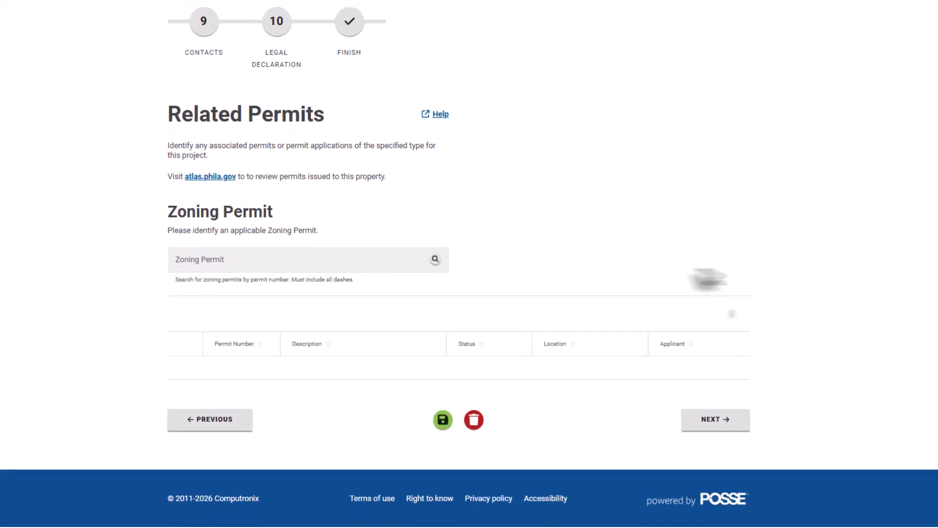
click(405, 264)
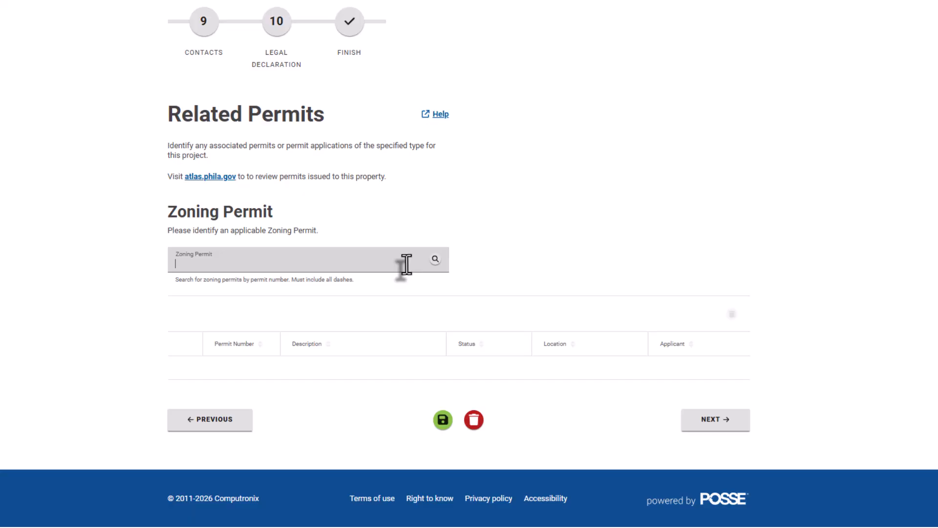
text(ZP-2026-004258)
click(435, 260)
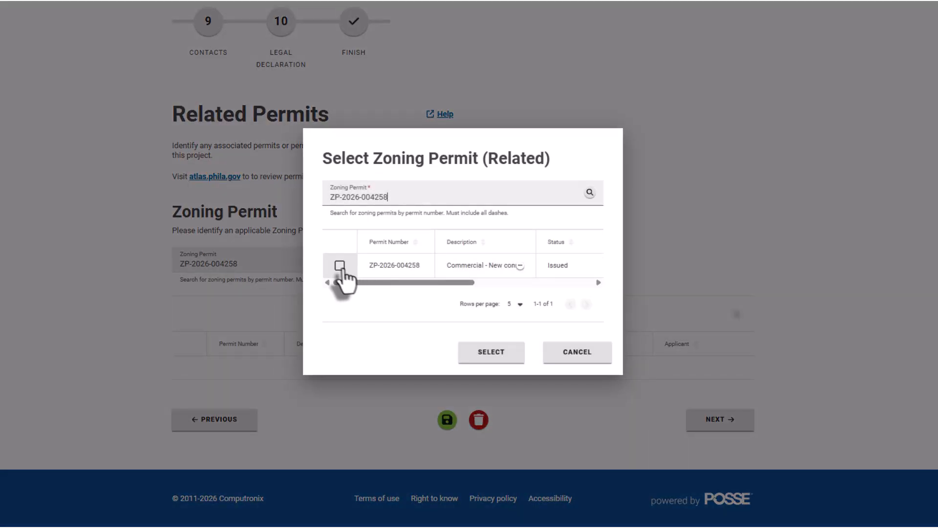
click(339, 267)
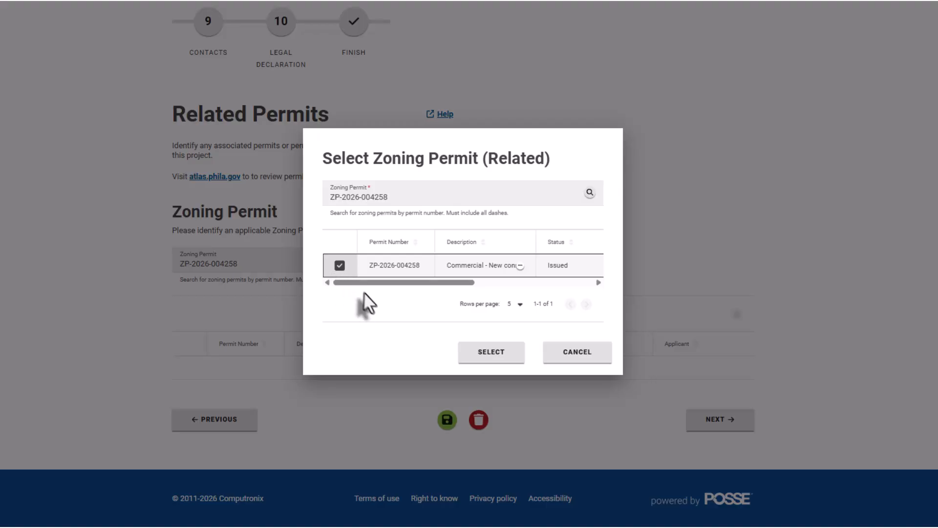
click(466, 351)
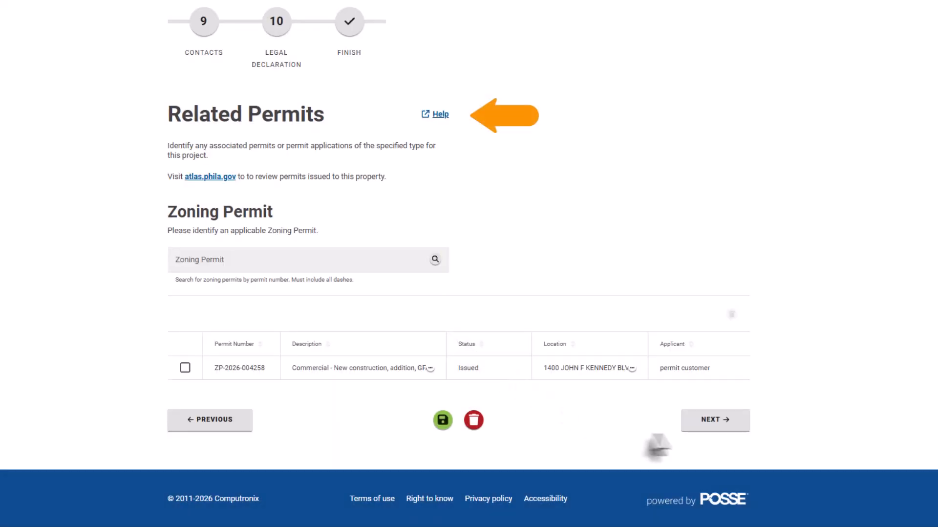
- On the Contractors step, select Permit Customer as the general contractor
click(708, 430)
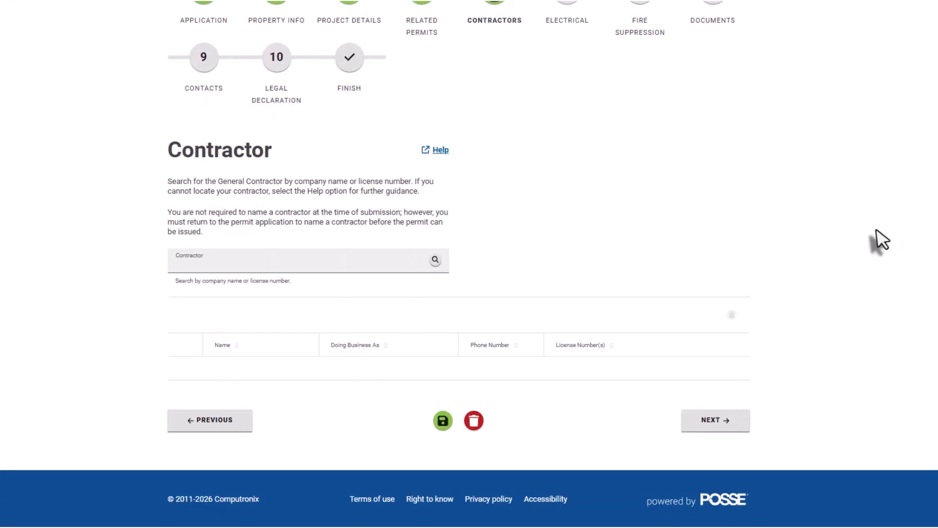
text(Permit Customer)
click(434, 261)
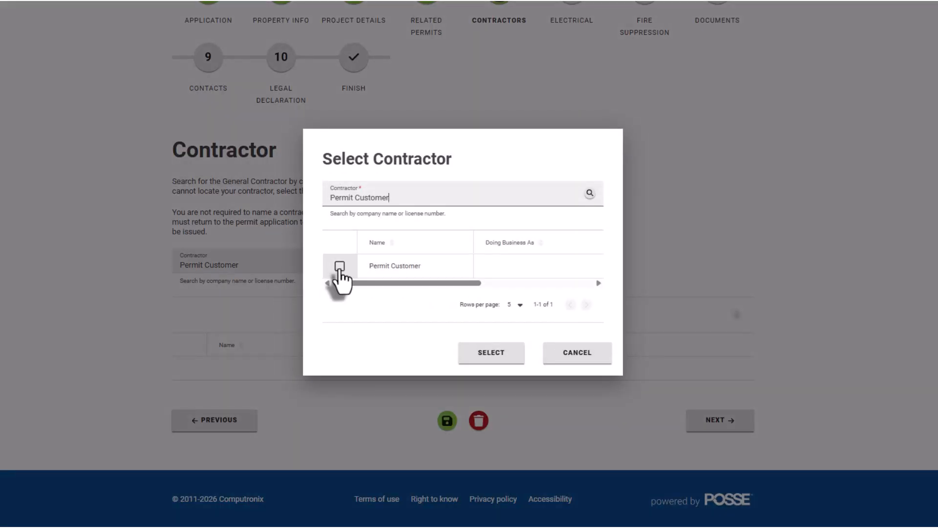
click(339, 266)
click(474, 358)
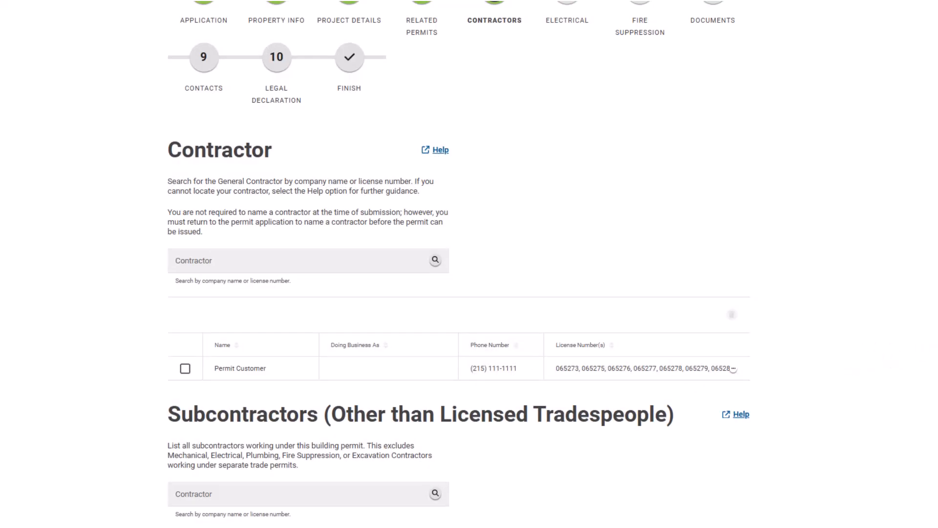
- Search for Permit Customer and add it to the Subcontractors list
scroll(458, 293, down, 1)
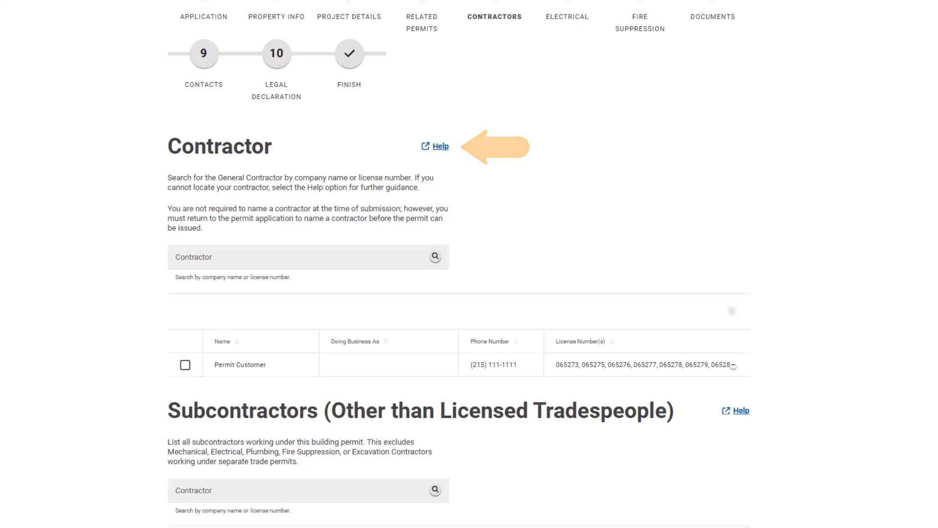
scroll(459, 264, down, 5)
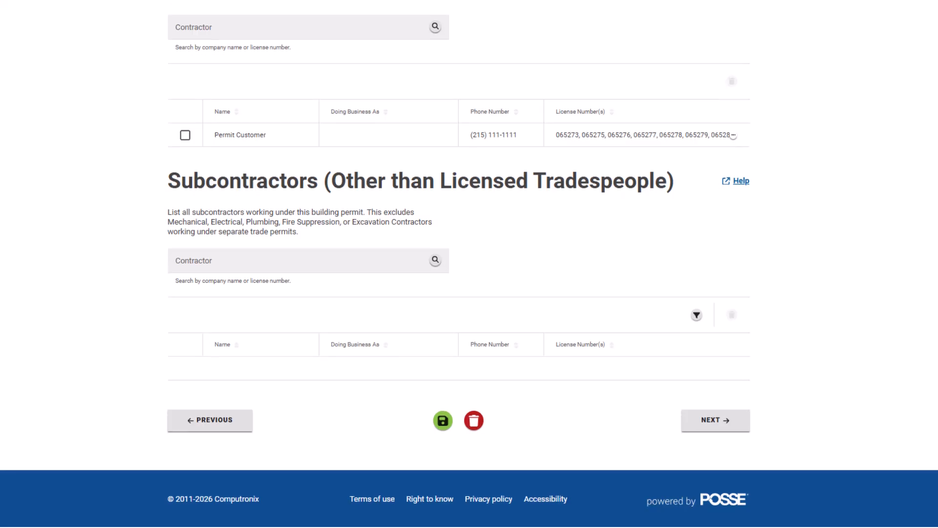
click(385, 266)
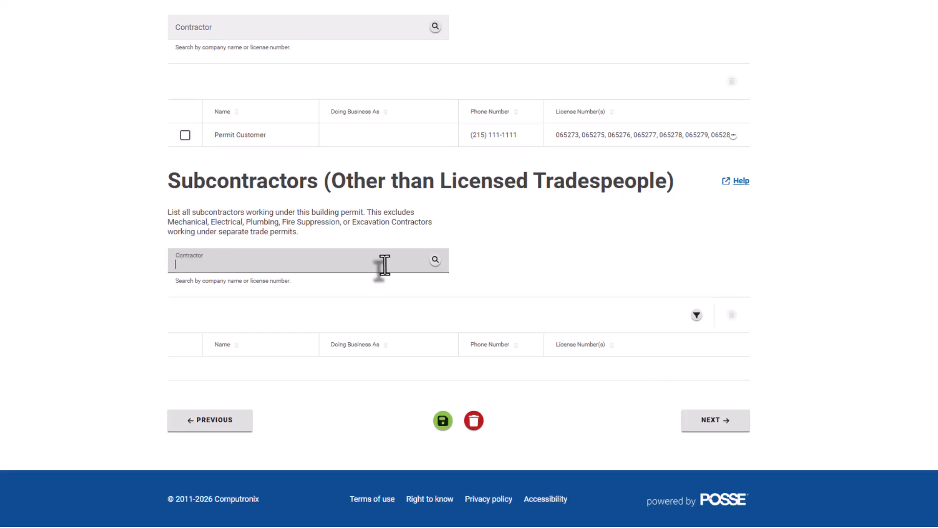
text(Permit Customer)
key(Return)
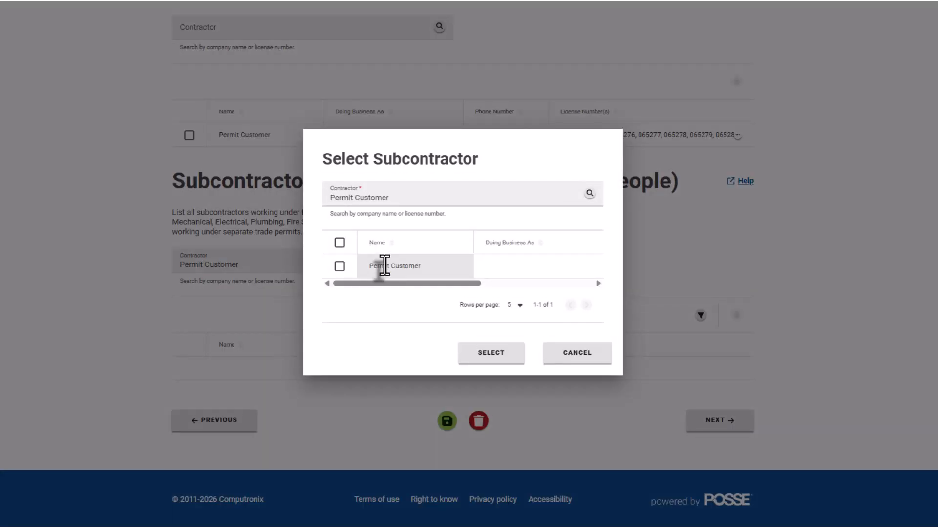
click(340, 267)
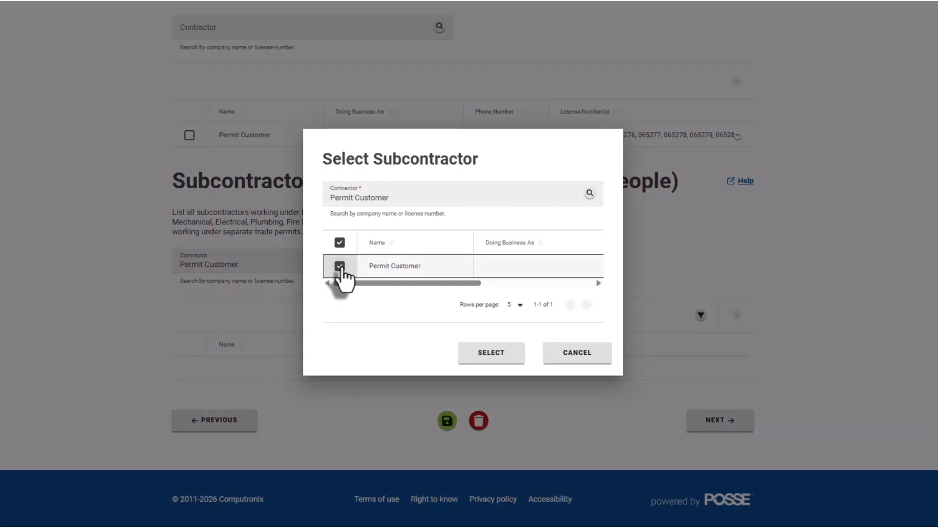
click(479, 359)
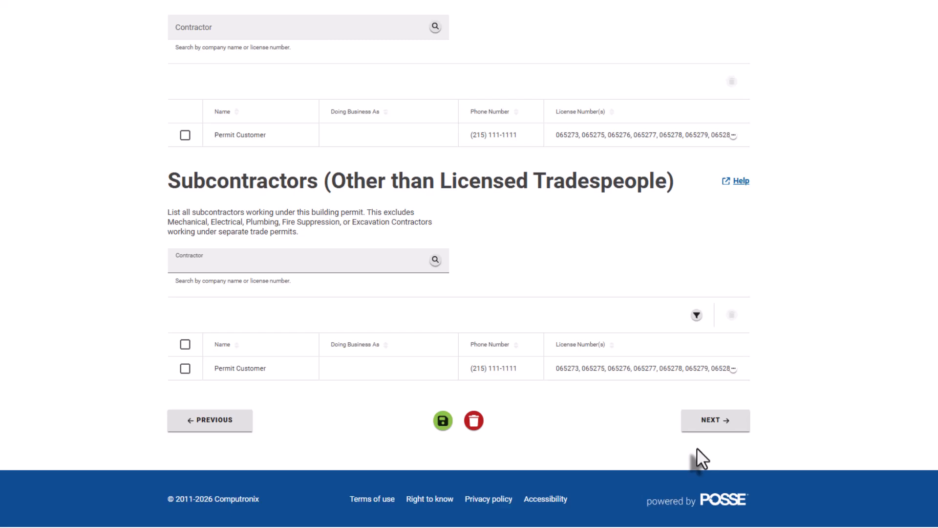
- On the Electrical step, enter 15000 as the Electrical Cost of Work
click(716, 422)
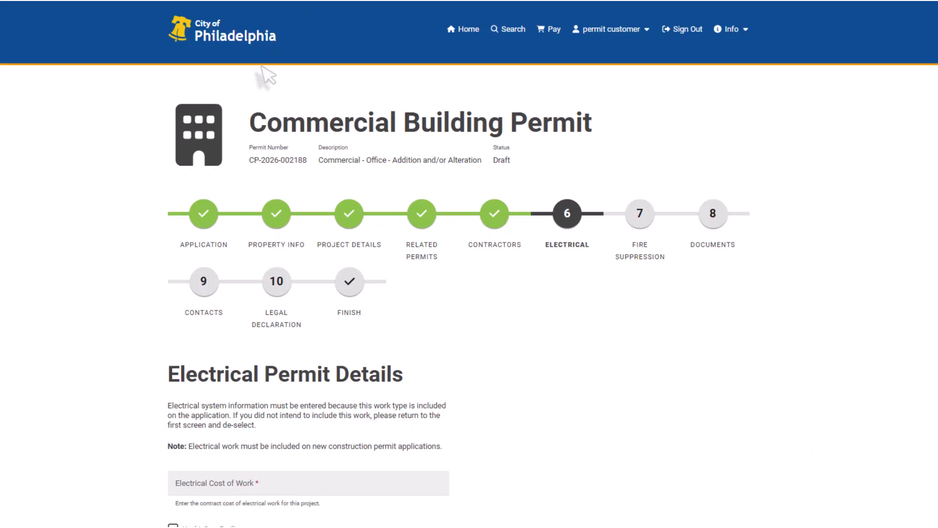
scroll(470, 272, down, 7)
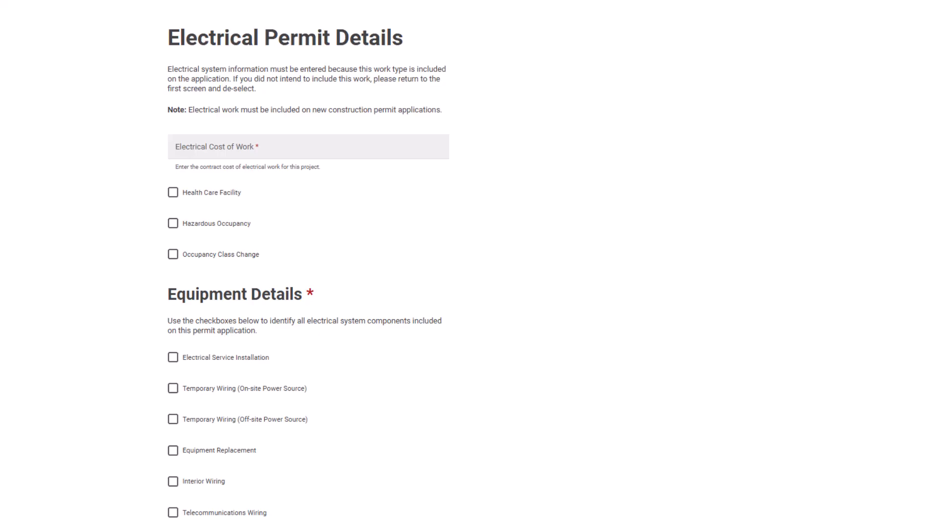
click(437, 148)
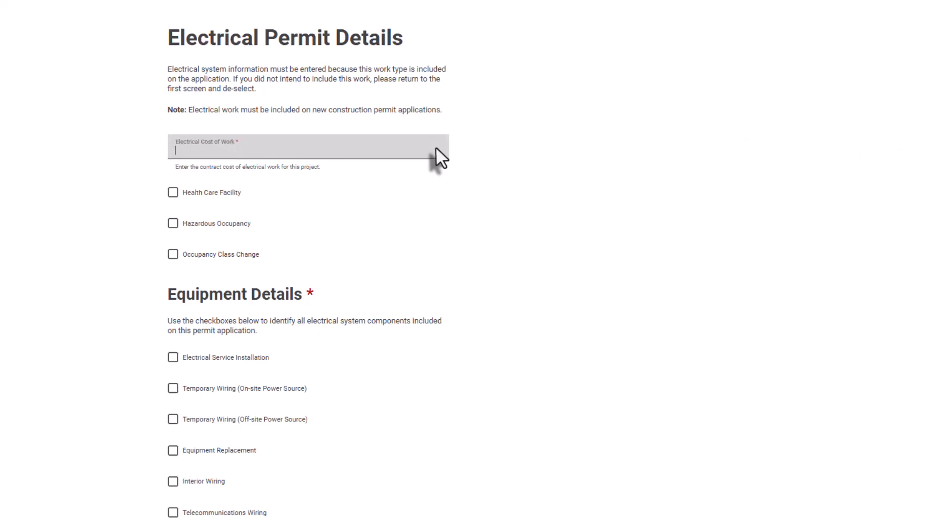
text(1)
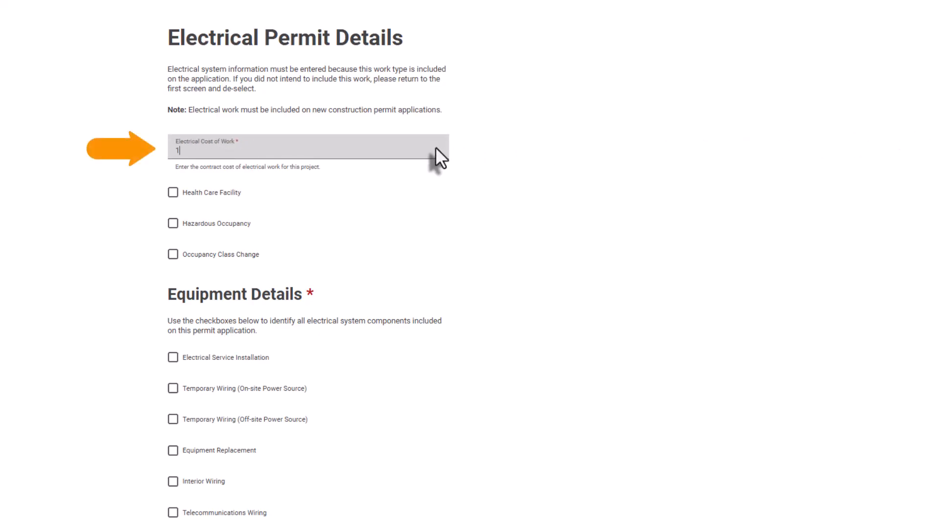
text(5000)
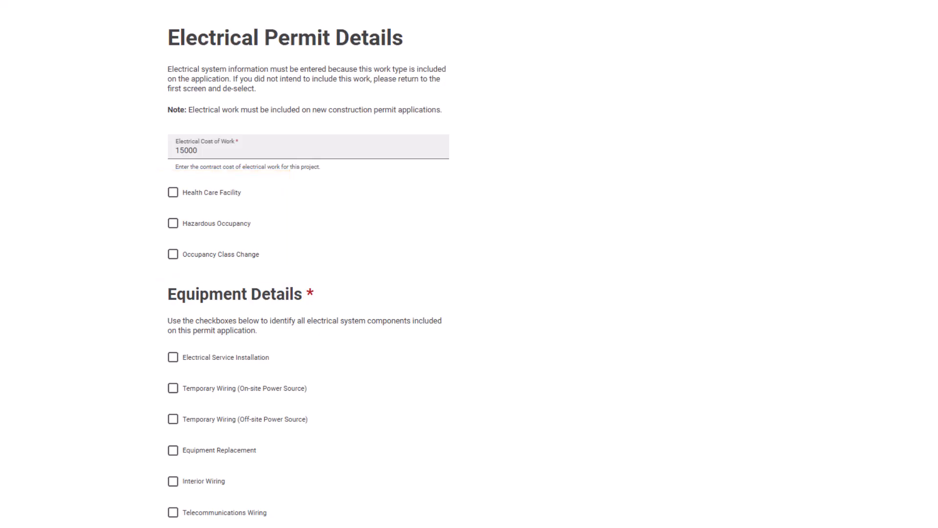
- Check Equipment Replacement, Interior Wiring, Telecommunications Wiring and Fire Alarm under Equipment Details
scroll(309, 264, down, 5)
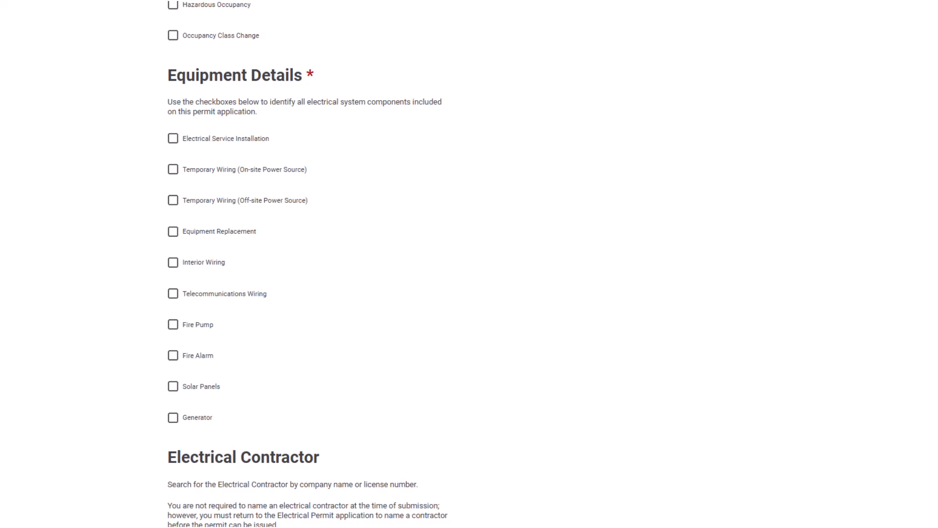
click(172, 232)
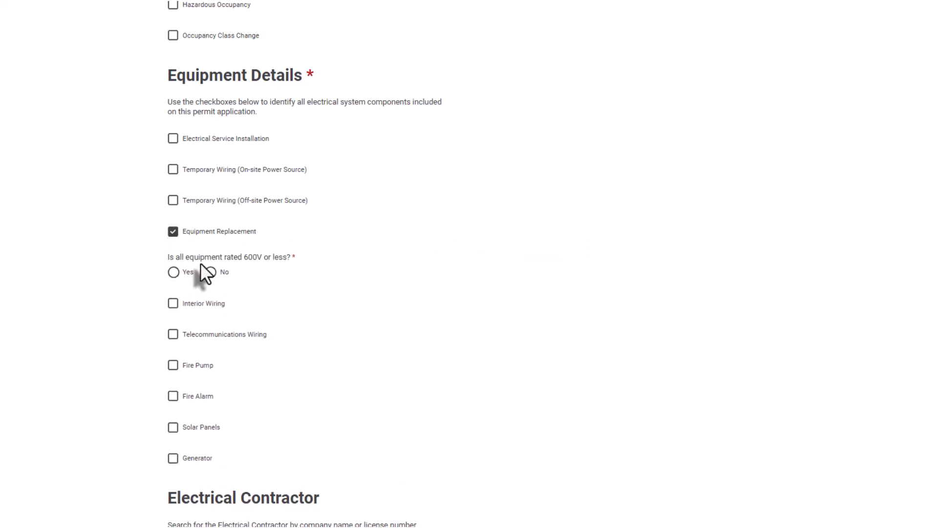
click(173, 304)
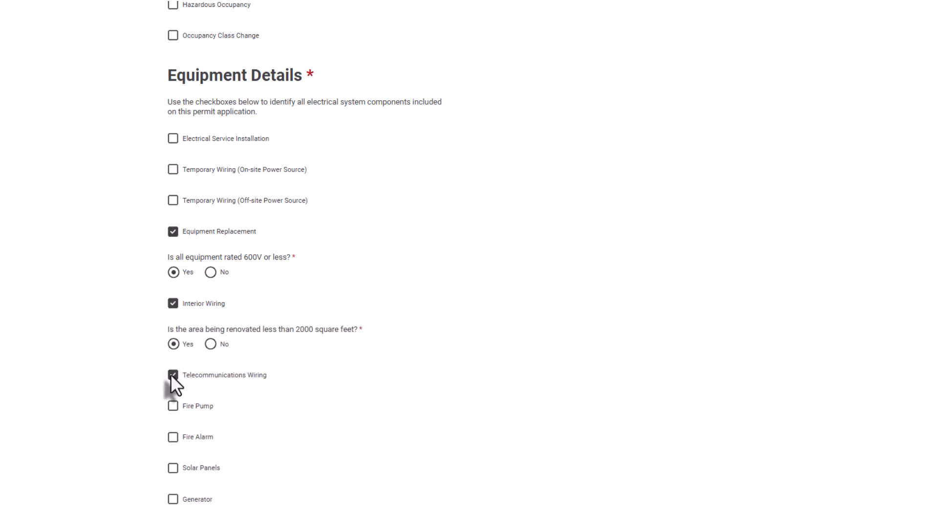
click(173, 437)
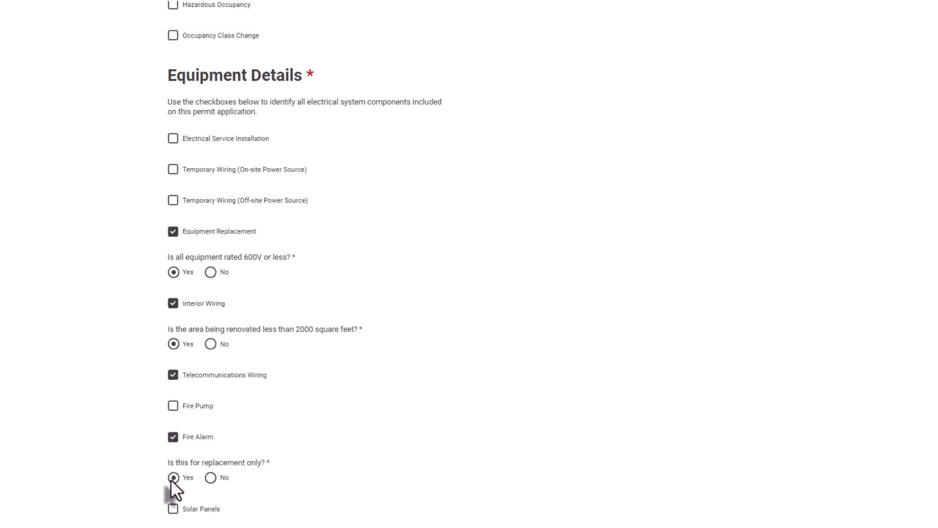
scroll(174, 489, down, 6)
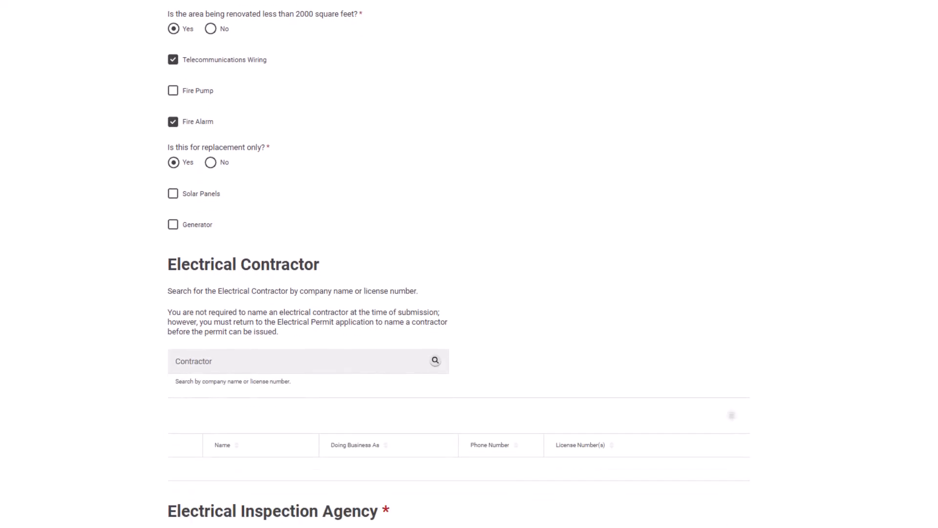
scroll(460, 268, down, 3)
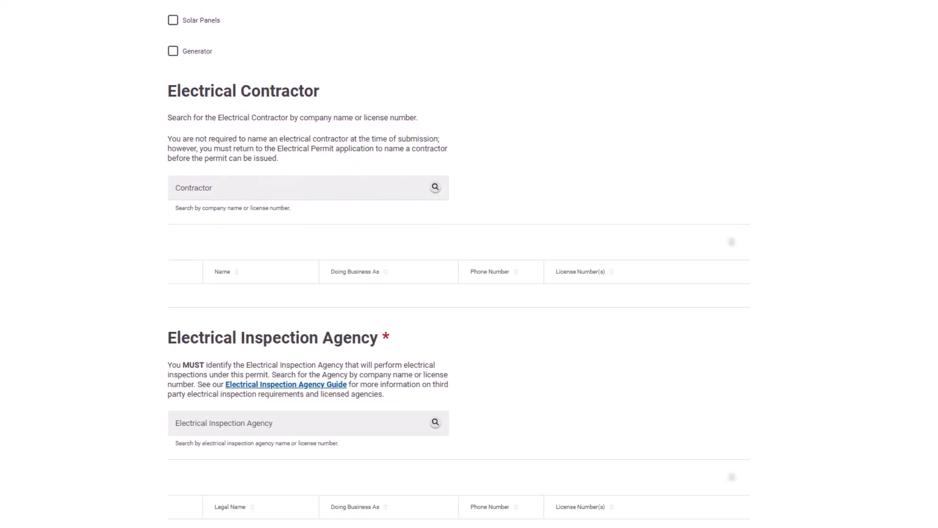
- Search for Permit Customer and select it as the Electrical Contractor
click(342, 191)
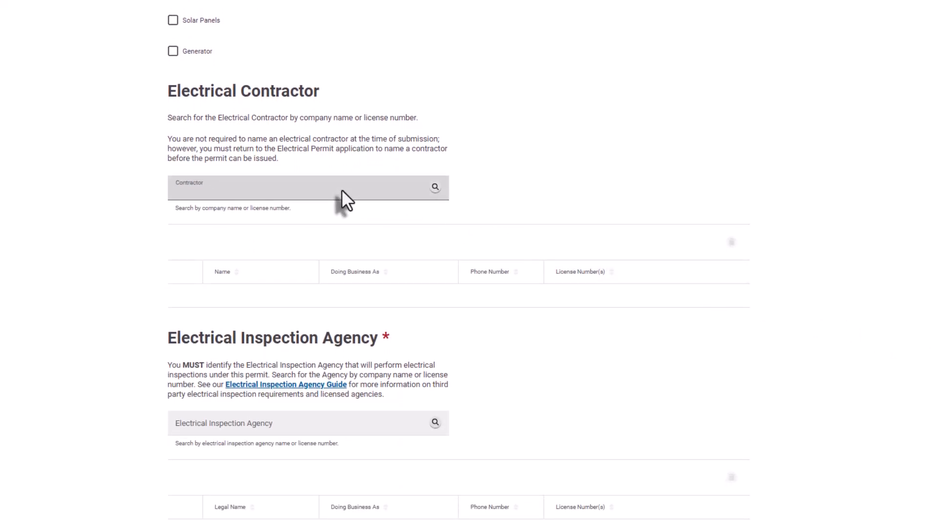
text(Permit Customer)
click(435, 189)
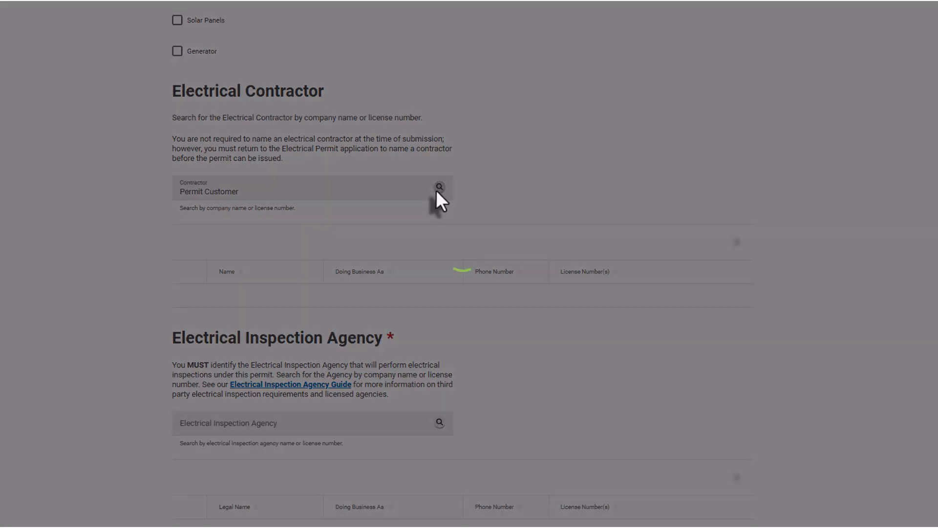
click(340, 266)
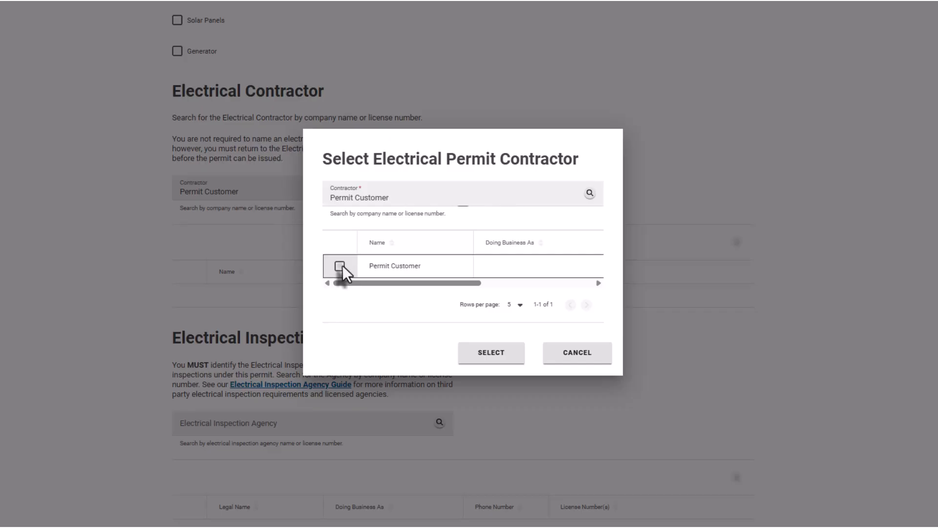
click(472, 353)
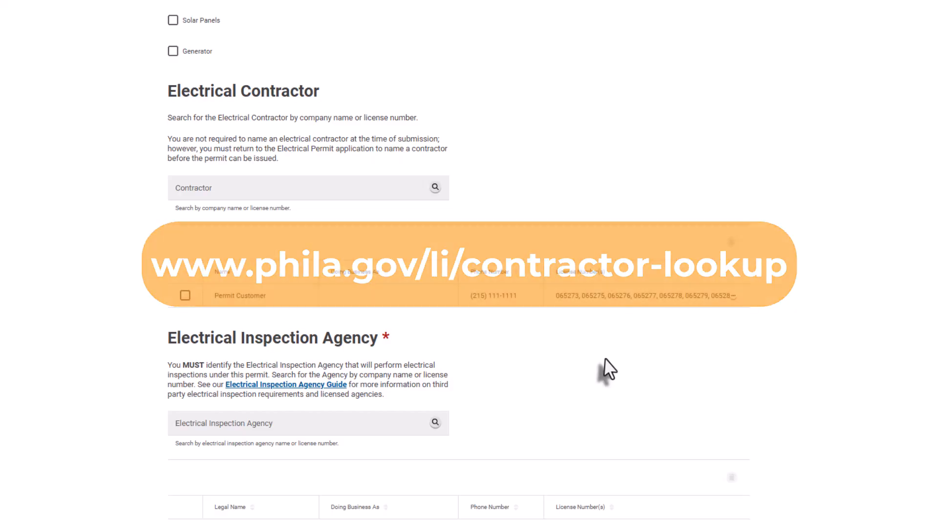
- Search for Permit Customer and select it as the Electrical Inspection Agency
click(391, 432)
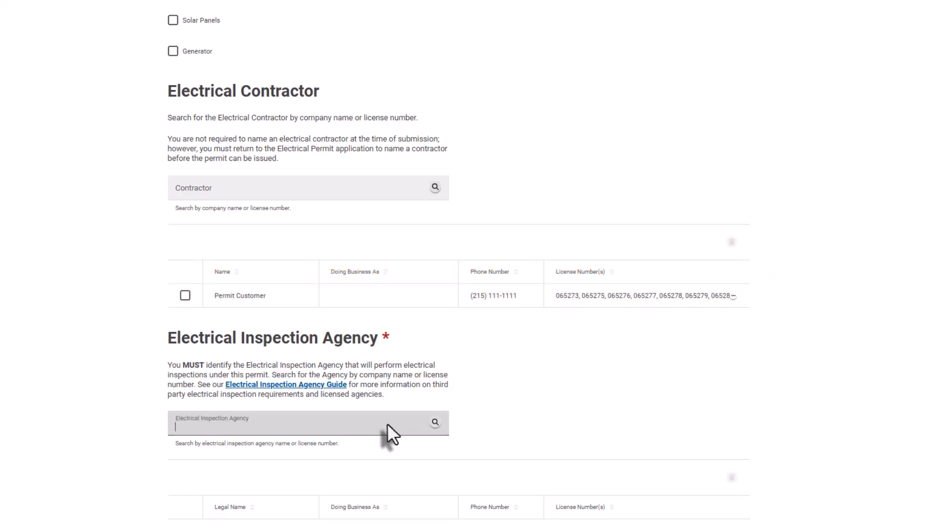
text(Permit Customer)
key(Return)
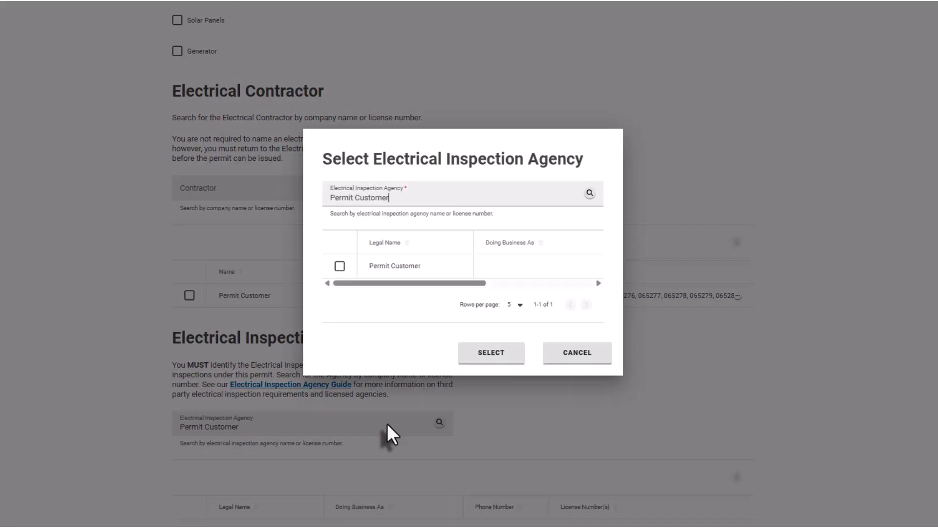
click(337, 266)
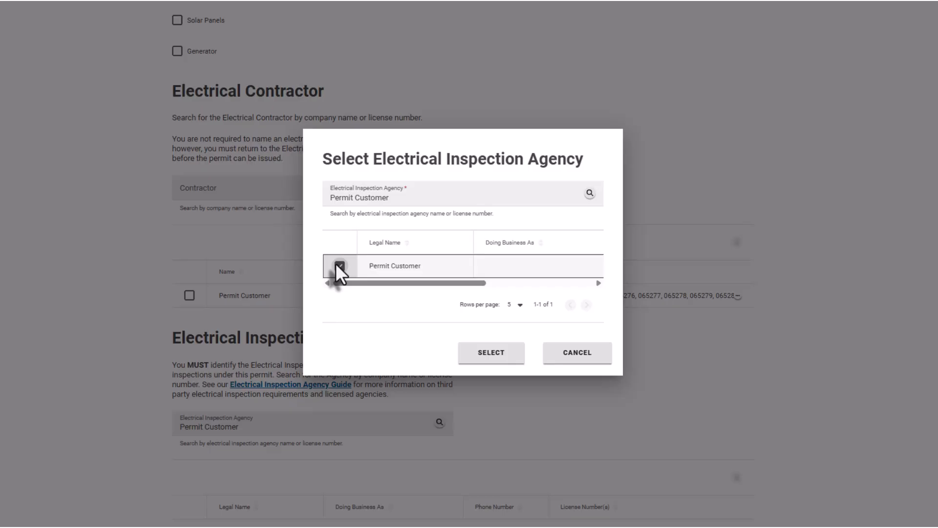
click(488, 351)
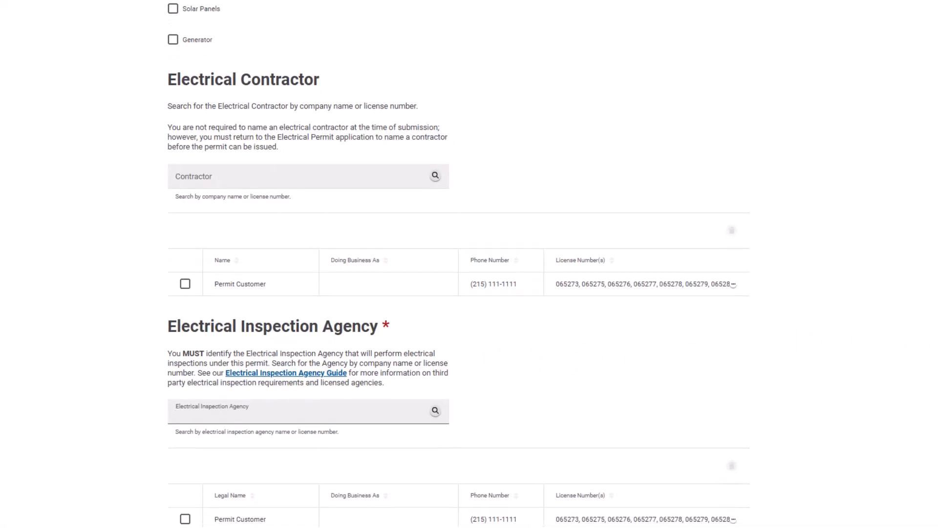
scroll(469, 293, down, 3)
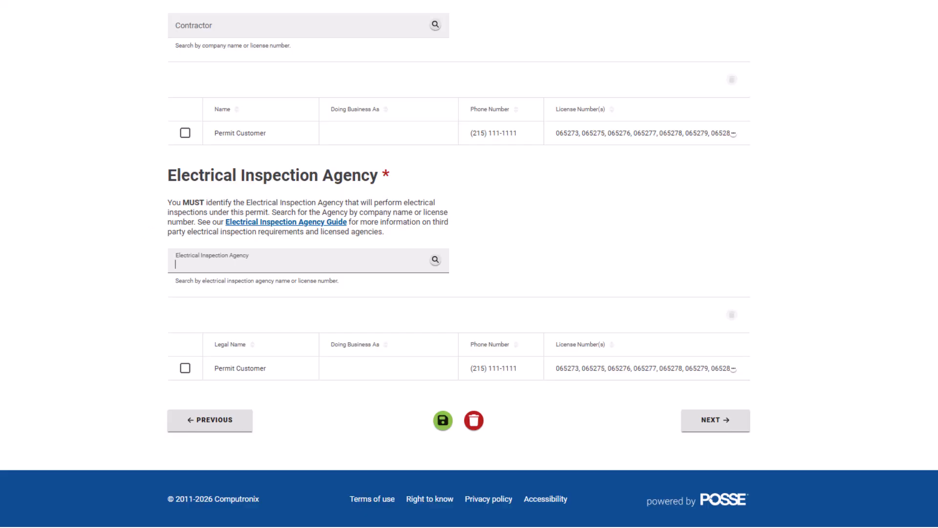
- Enter 15,000.00 as the Fire Suppression Cost of Work and a 1-1/2 inch Branch Size
click(735, 423)
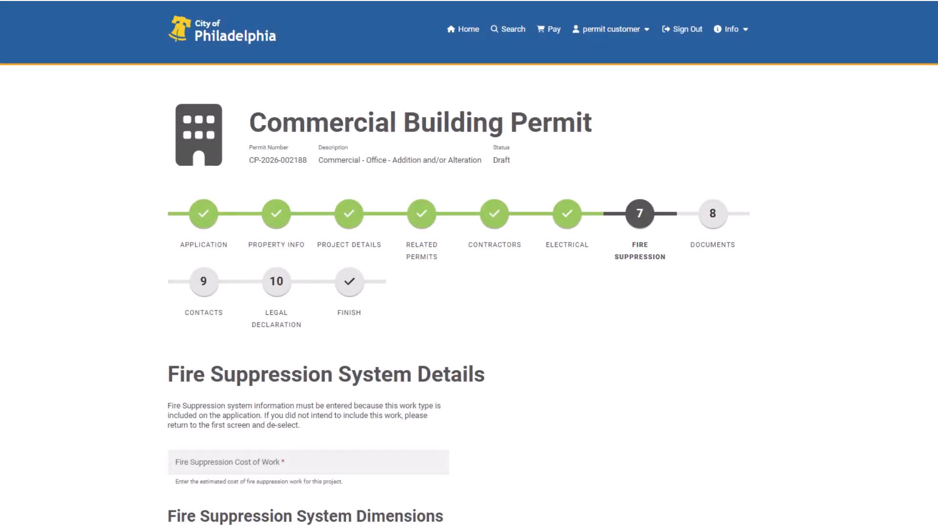
scroll(469, 264, down, 6)
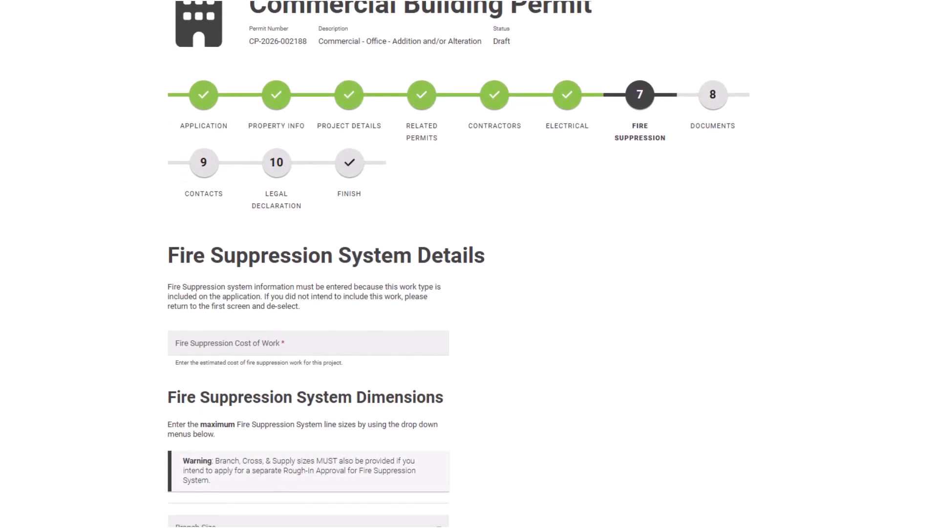
scroll(469, 264, down, 1)
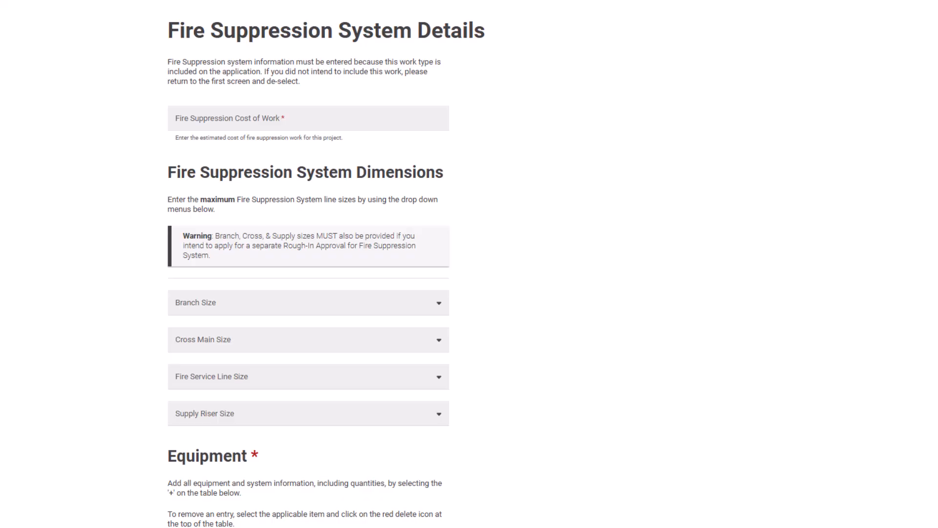
click(433, 123)
text(15000)
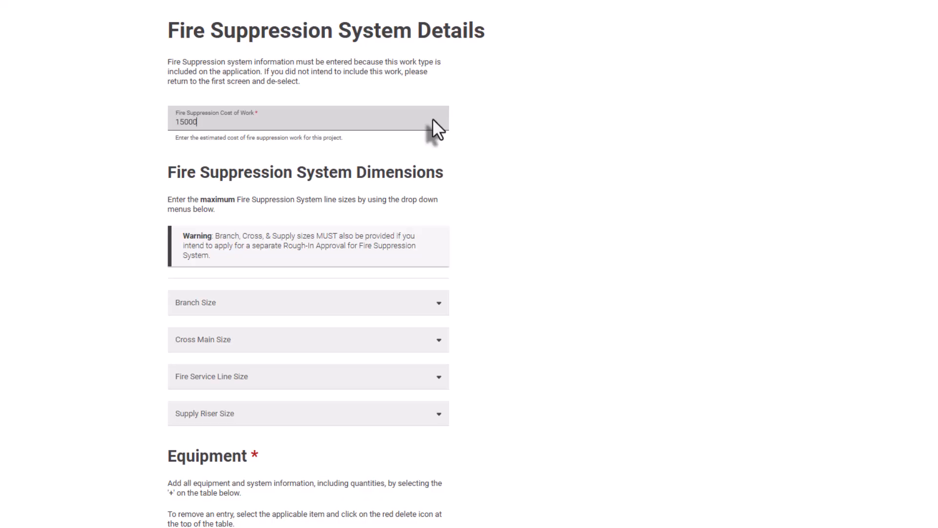
click(438, 302)
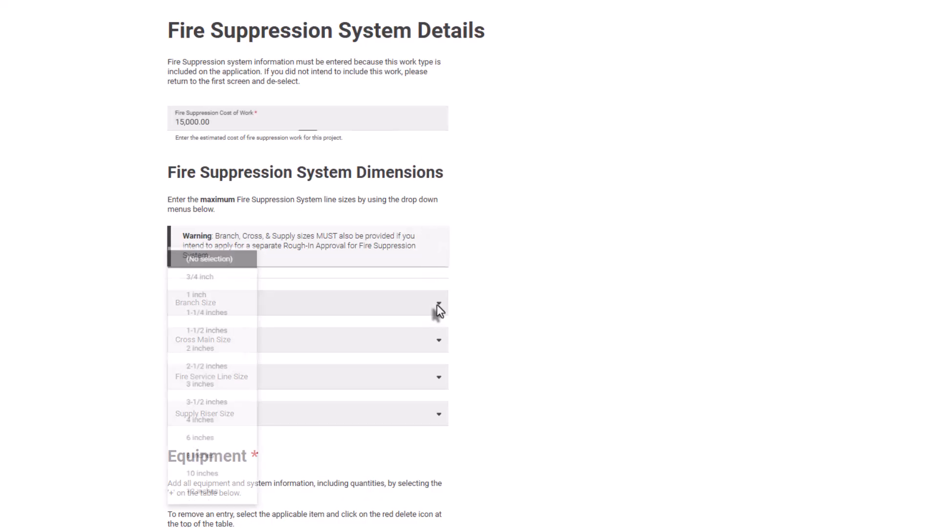
click(245, 328)
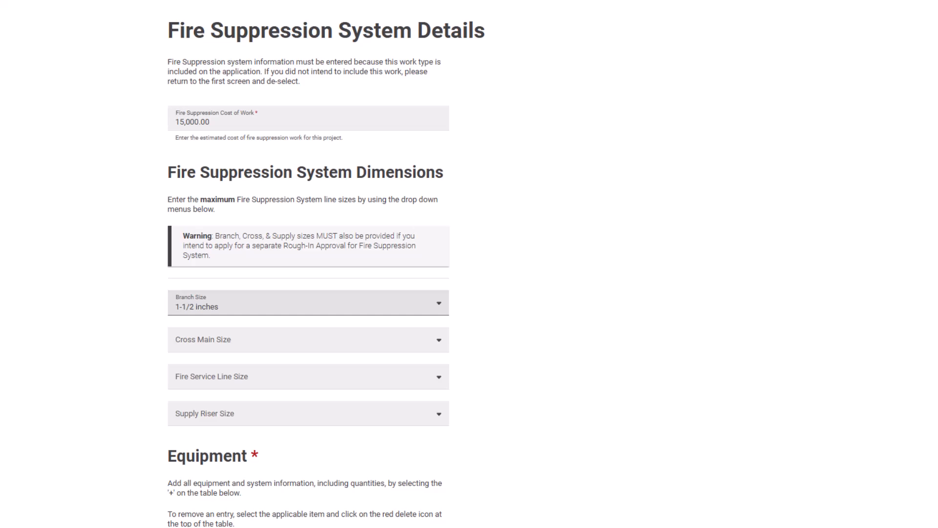
scroll(459, 267, down, 8)
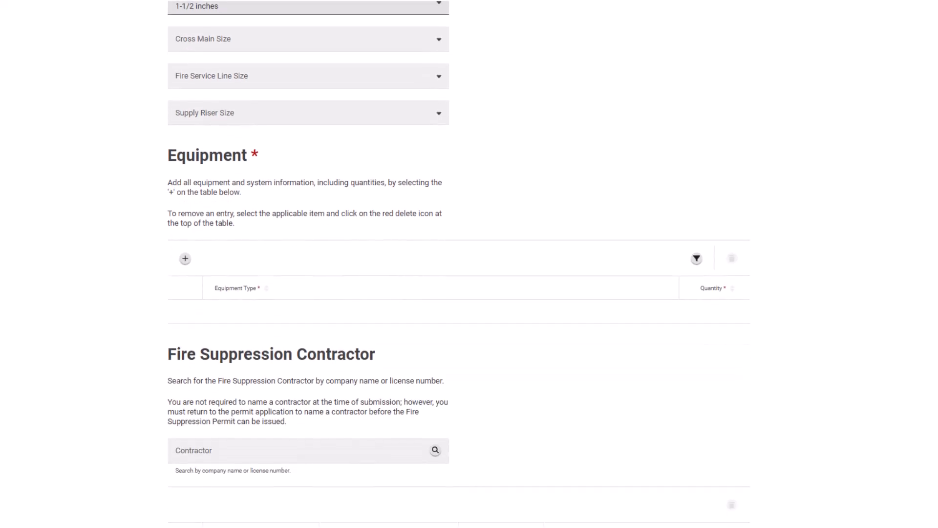
scroll(459, 267, down, 1)
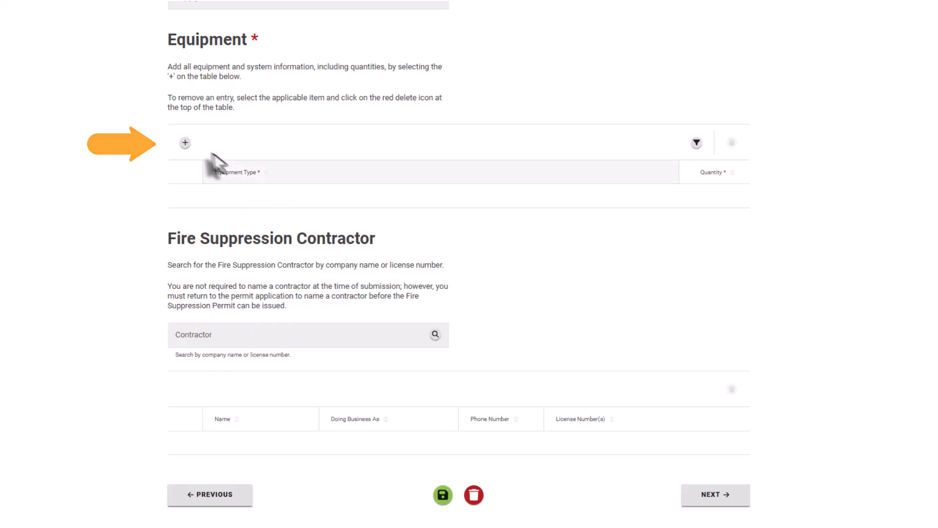
- Add an Equipment row with Sprinkler Heads (Relocated), quantity 26
click(186, 143)
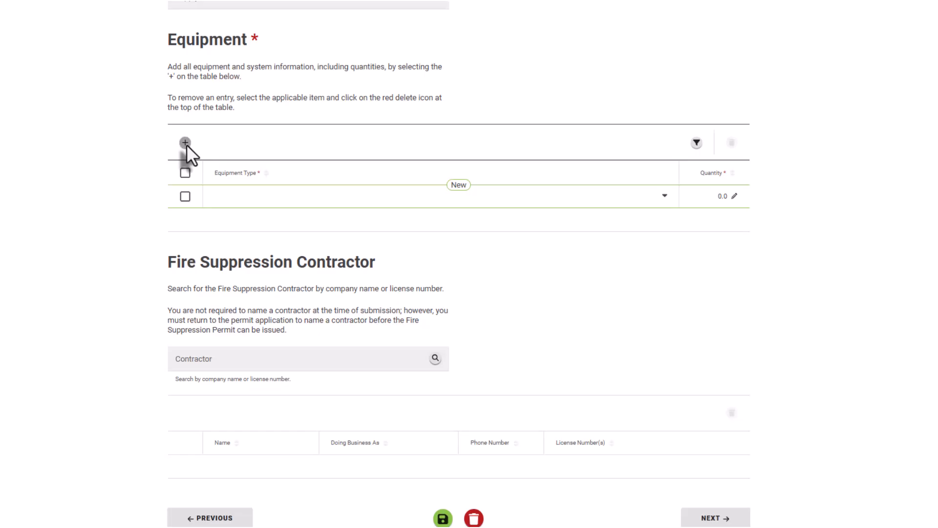
click(235, 202)
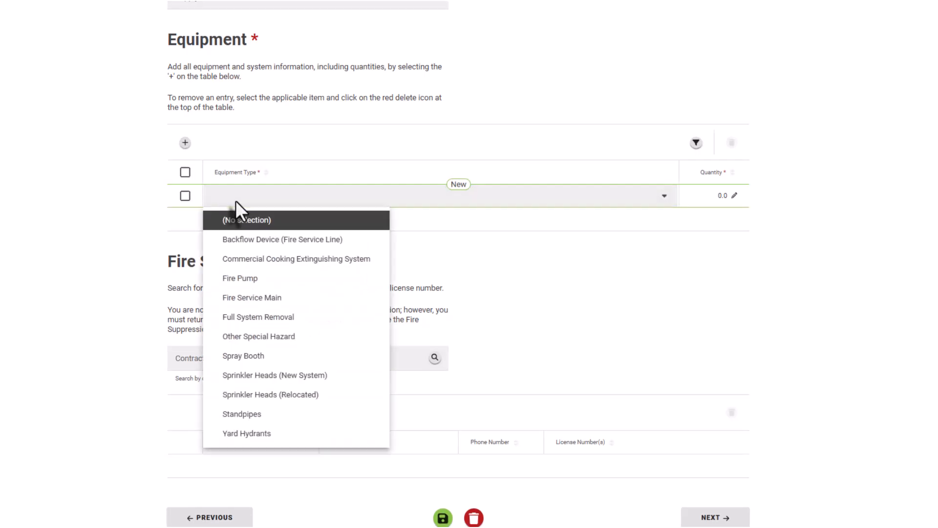
click(251, 390)
click(723, 197)
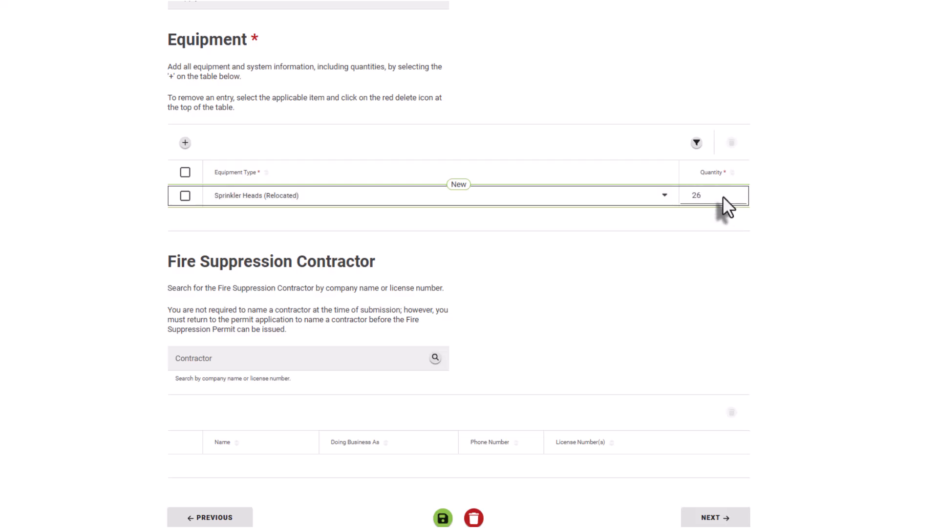
click(793, 214)
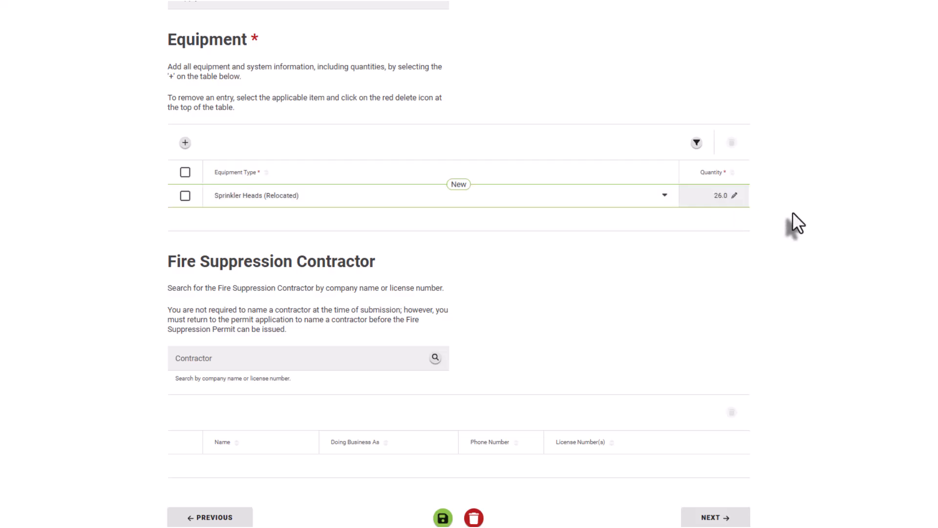
click(369, 365)
- Select Permit Customer as the Fire Suppression Contractor and continue to Documents
text(Permit Cus)
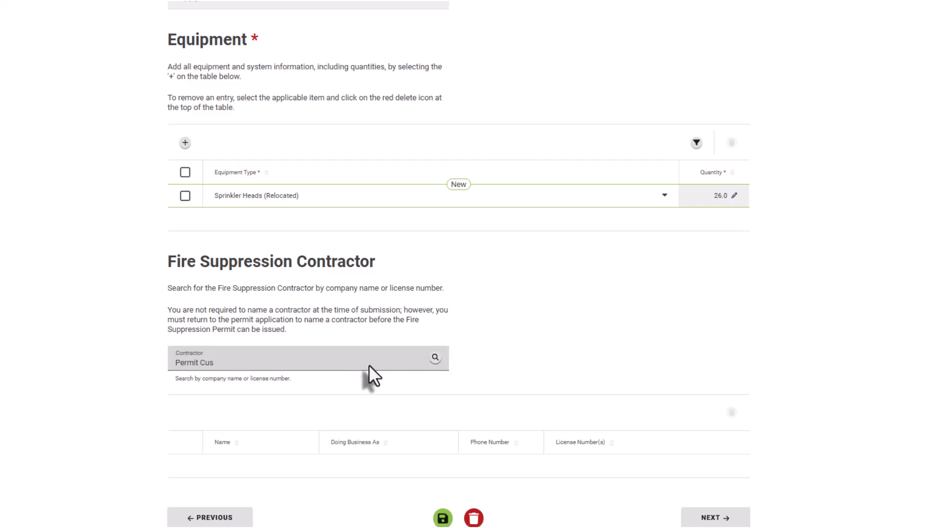
text(tomer)
key(Return)
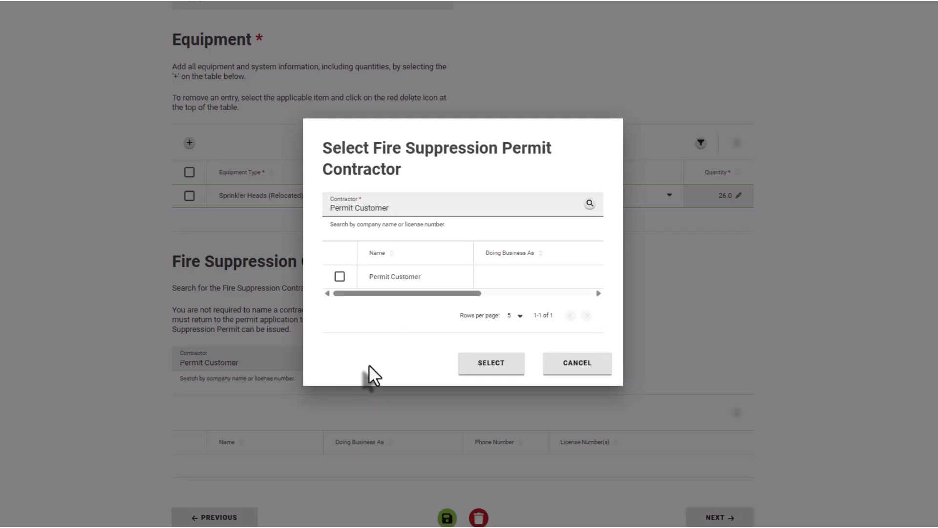
click(340, 278)
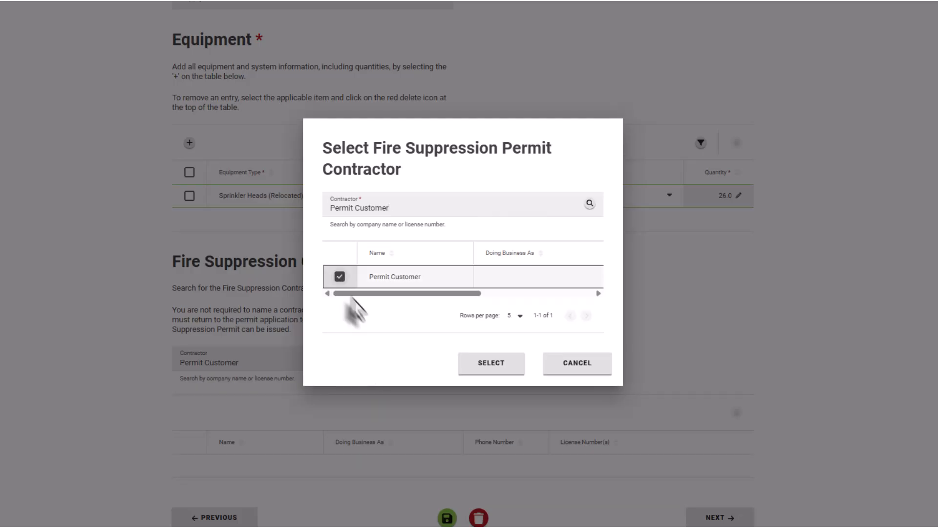
click(464, 367)
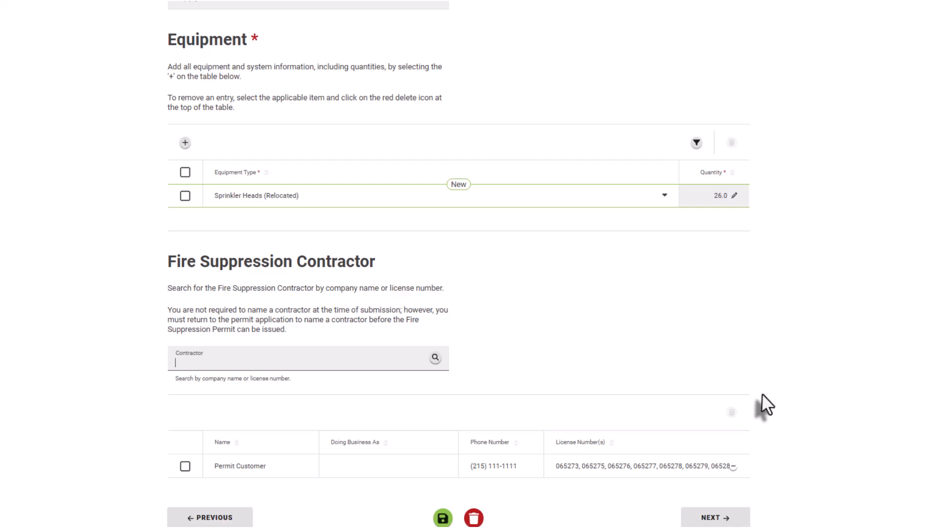
scroll(762, 393, down, 2)
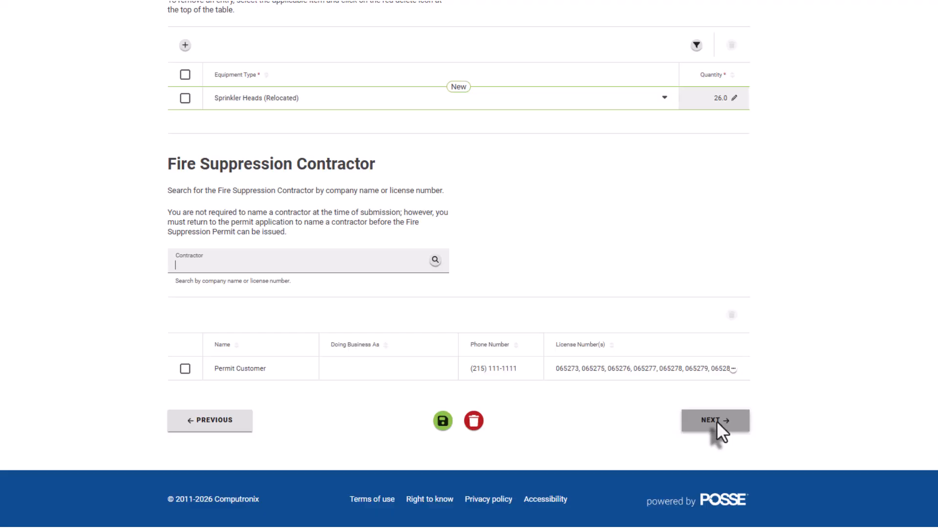
click(717, 421)
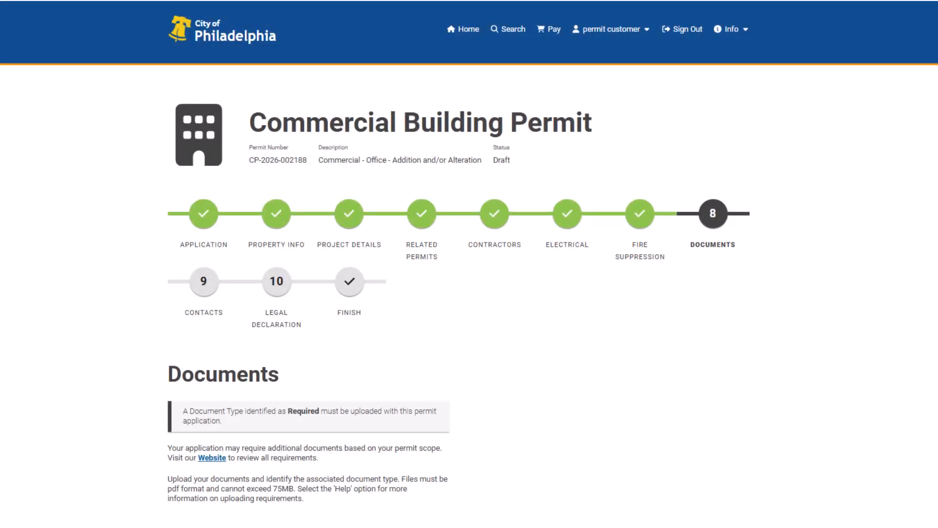
- Scroll down the Documents page to the Uploaded Documents upload area
scroll(469, 264, down, 7)
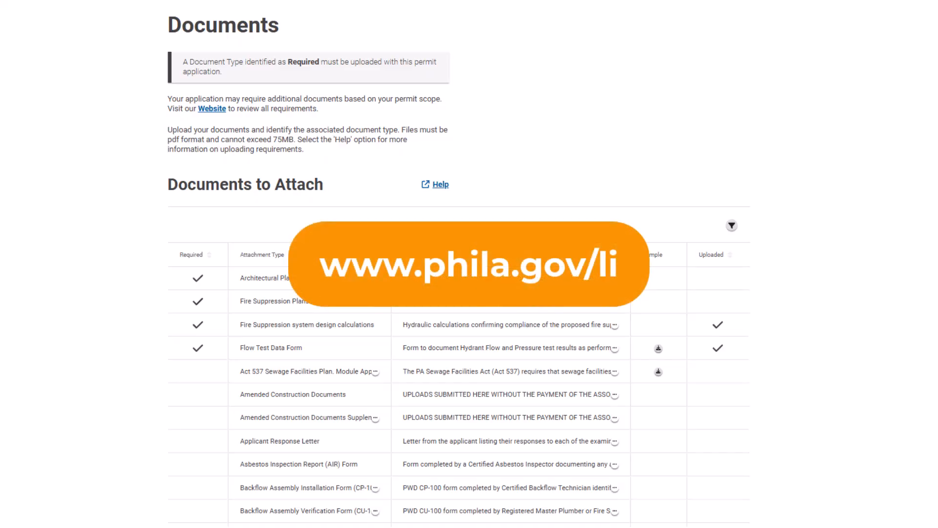
scroll(459, 264, down, 8)
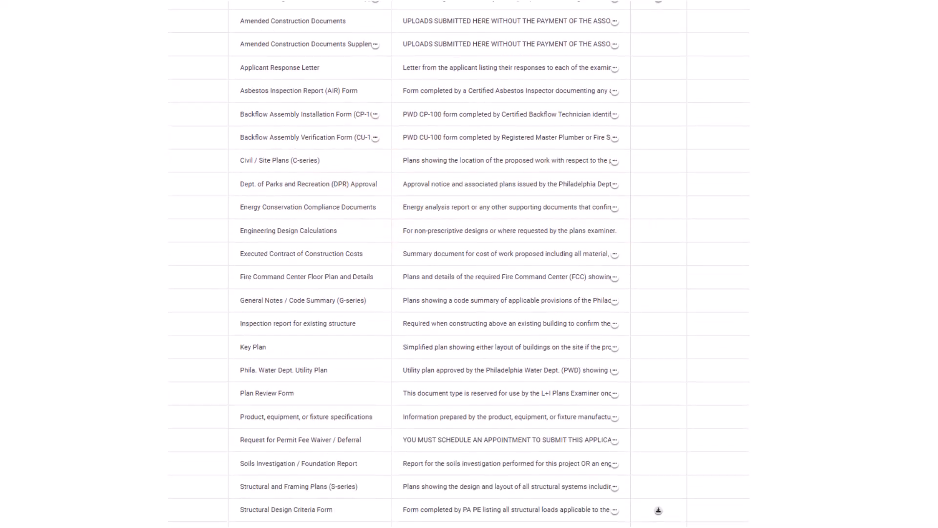
scroll(459, 264, down, 10)
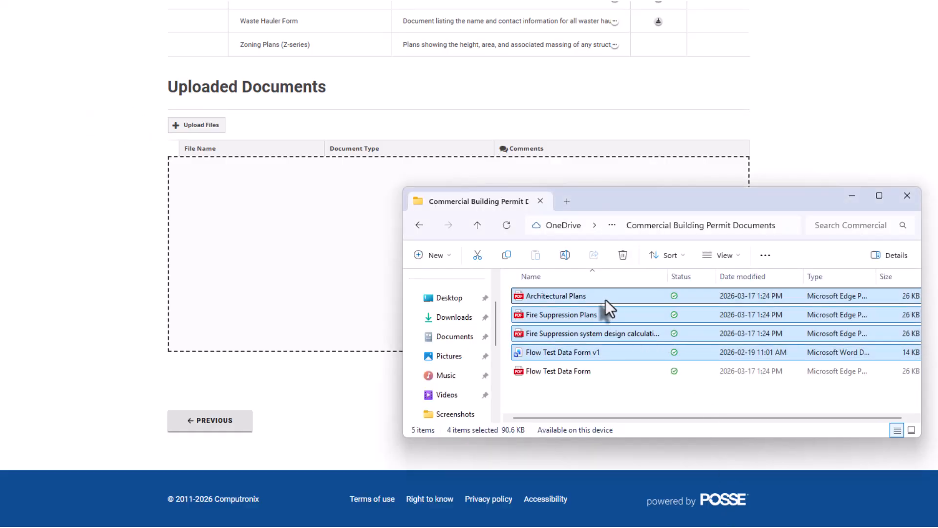
- Upload the four permit files and set Architectural Plans.pdf to type Architectural Plans (A-series)
drag(606, 300, 288, 283)
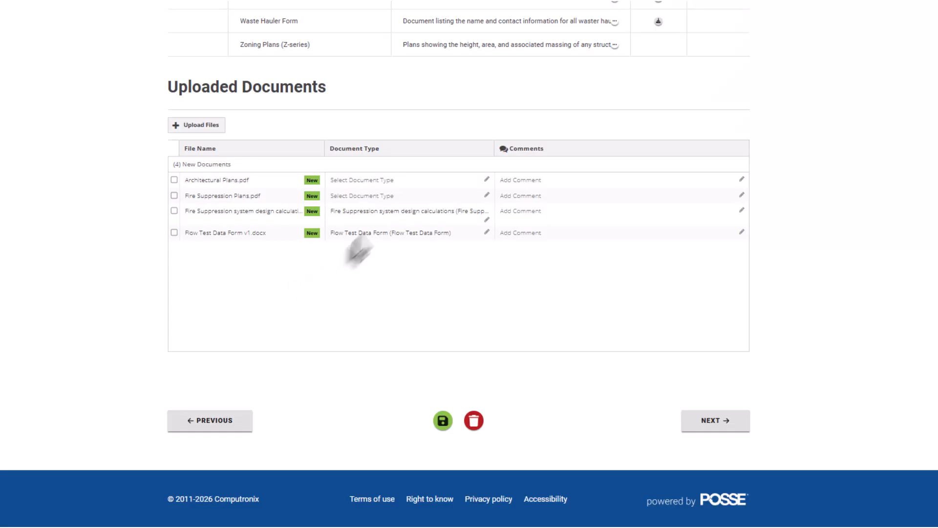
click(432, 179)
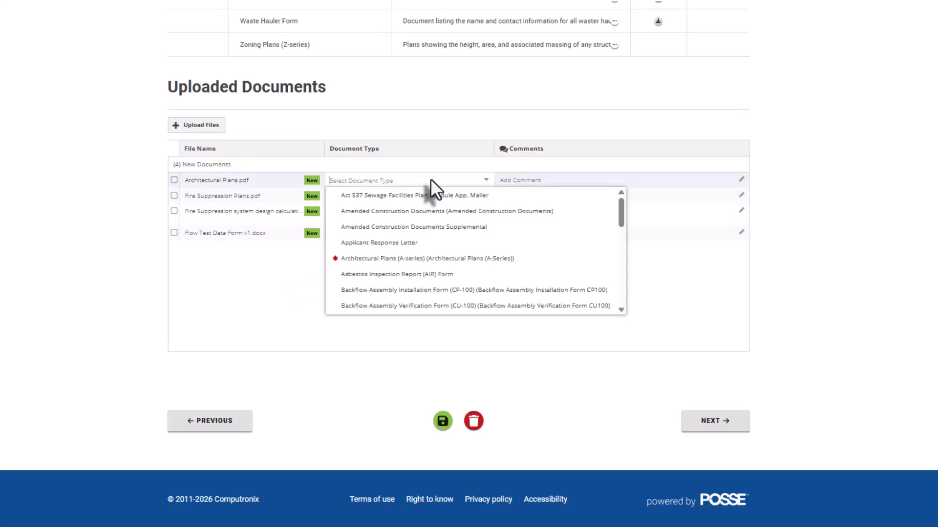
click(421, 258)
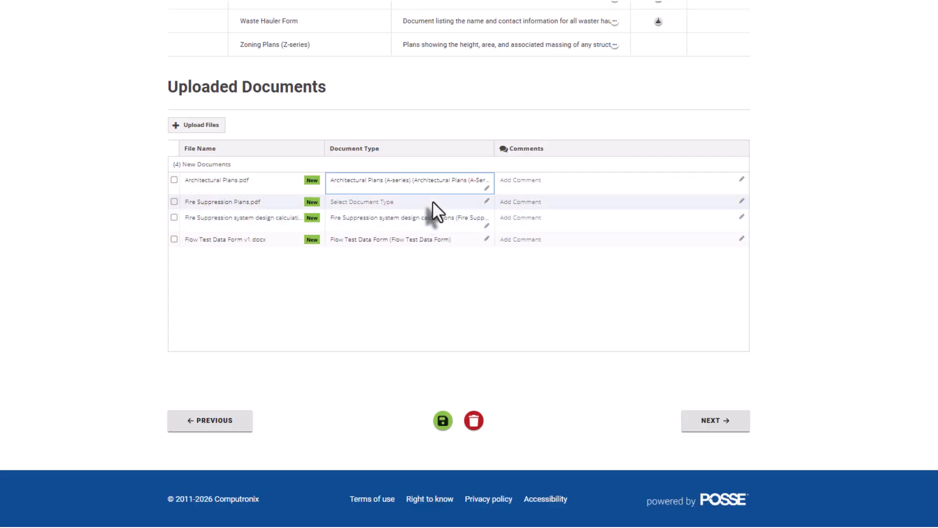
- Set Fire Suppression Plans.pdf to type Fire Suppression Plans / Shop Drawings, then continue
click(433, 201)
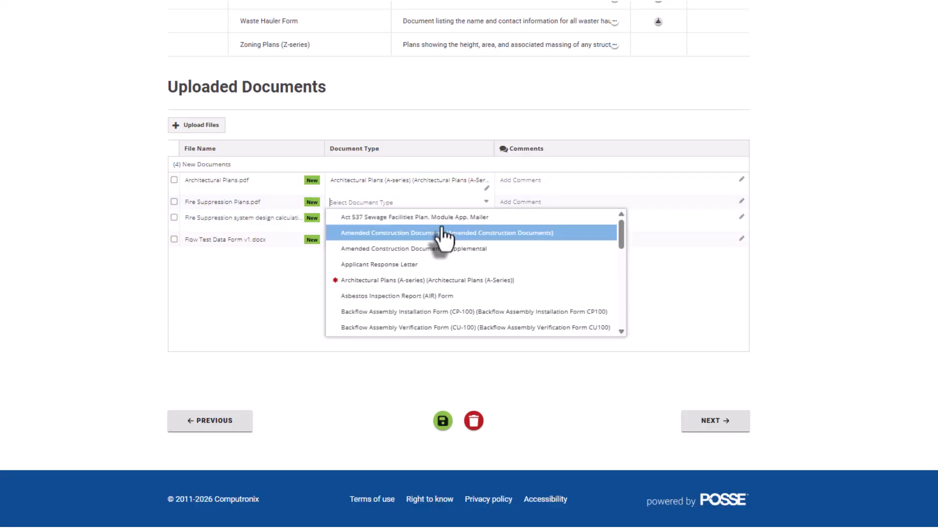
scroll(440, 239, down, 5)
scroll(440, 249, down, 3)
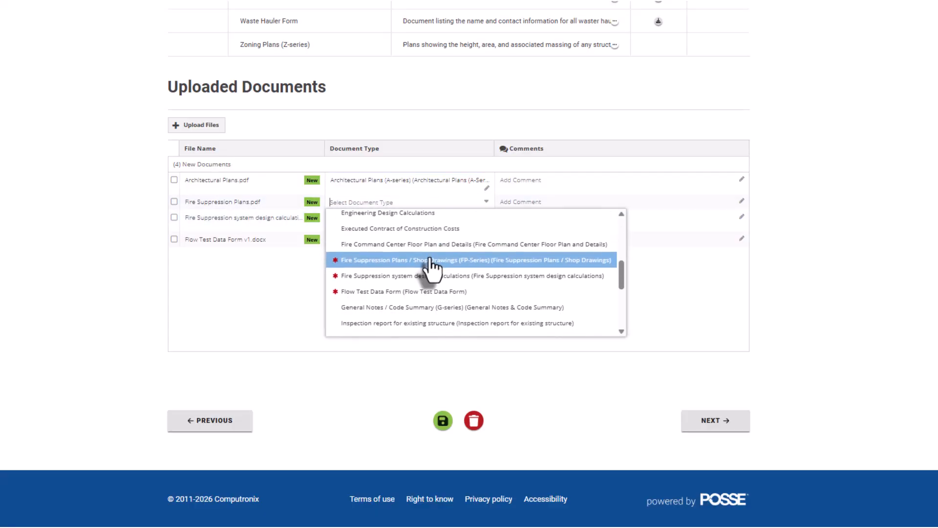
click(430, 269)
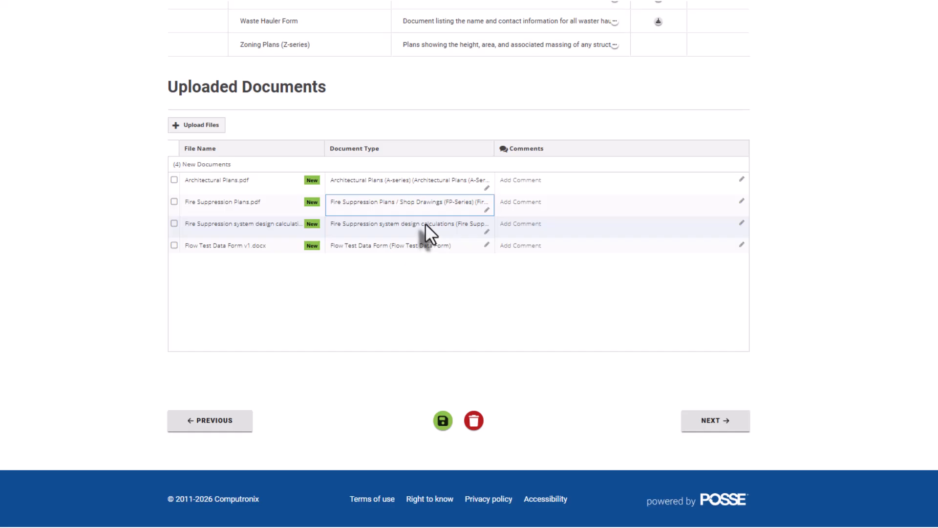
click(692, 424)
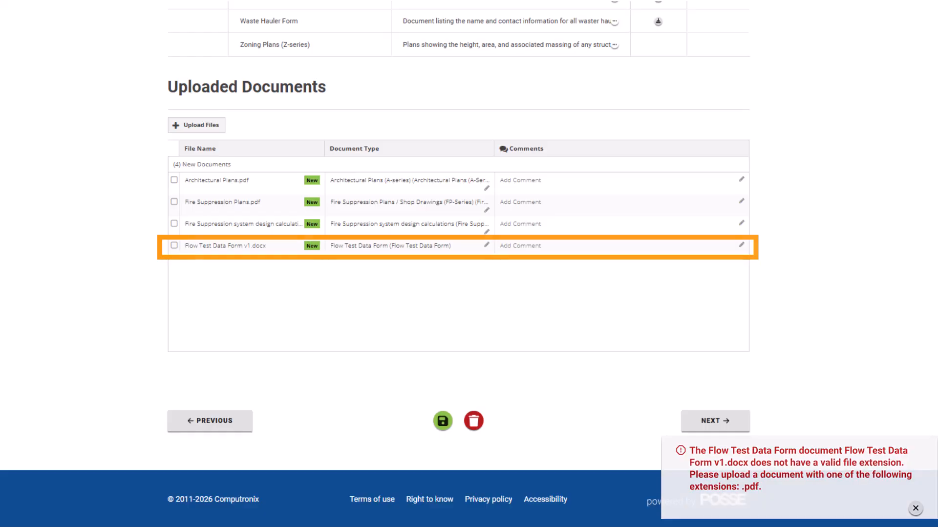
- Replace the rejected Flow Test Data Form v1.docx with Flow Test Data Form.pdf and continue to Contacts
click(174, 245)
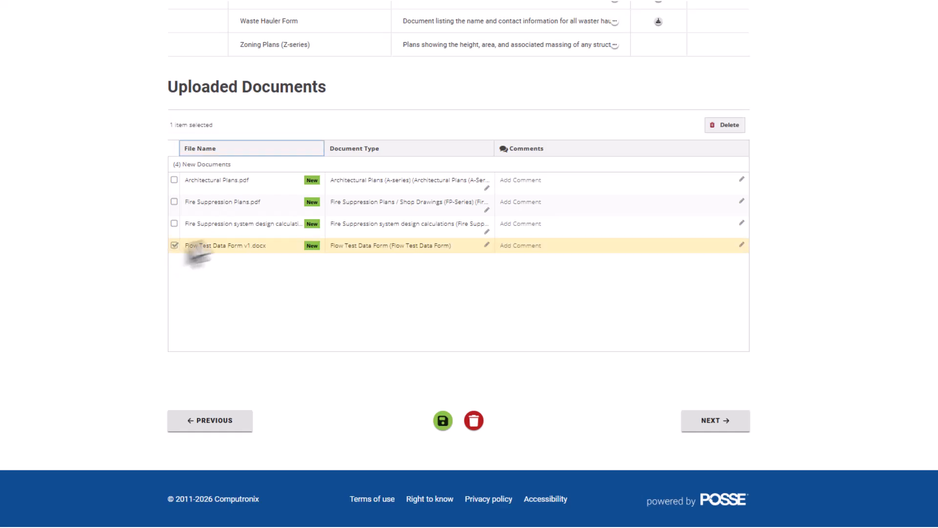
click(718, 126)
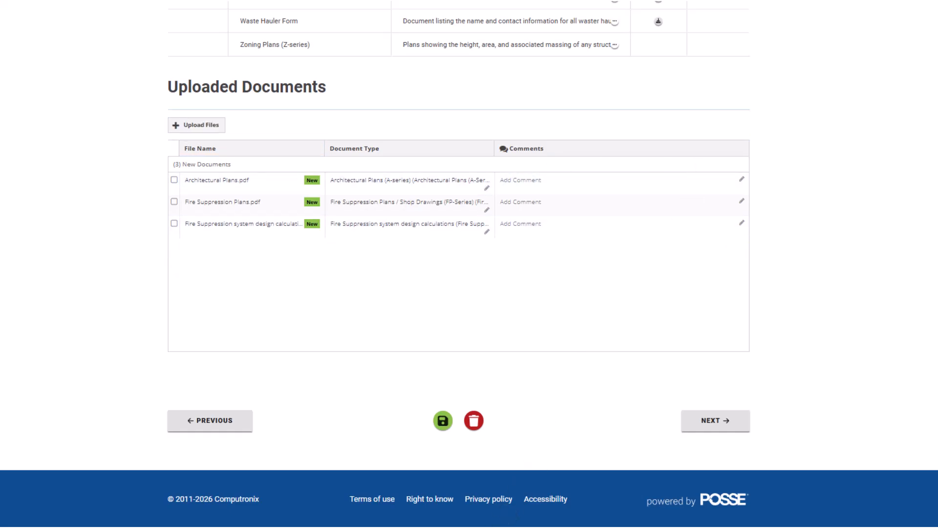
click(504, 522)
click(595, 394)
drag(563, 372, 308, 315)
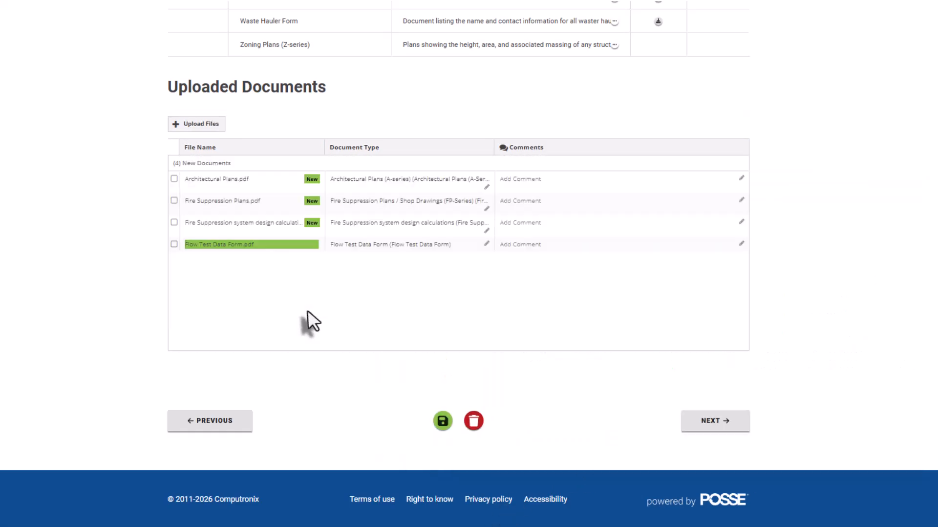
click(716, 420)
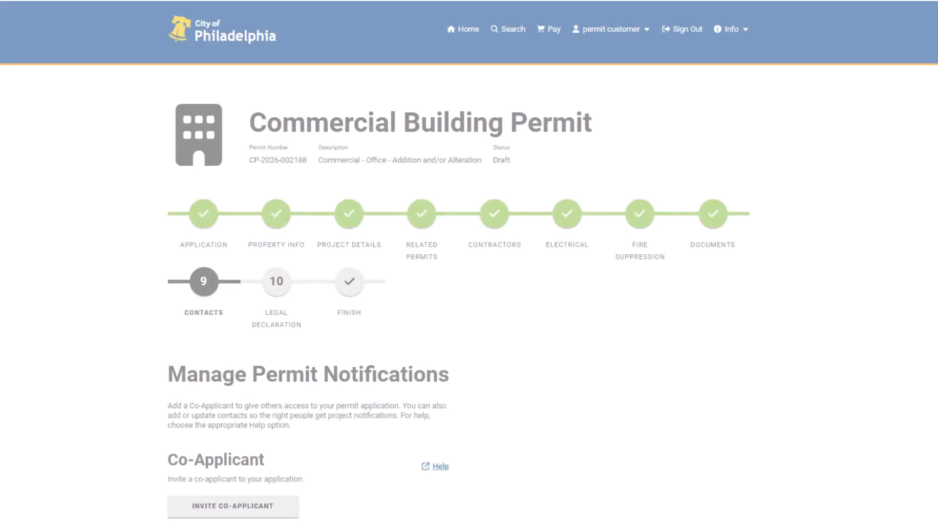
scroll(469, 264, down, 5)
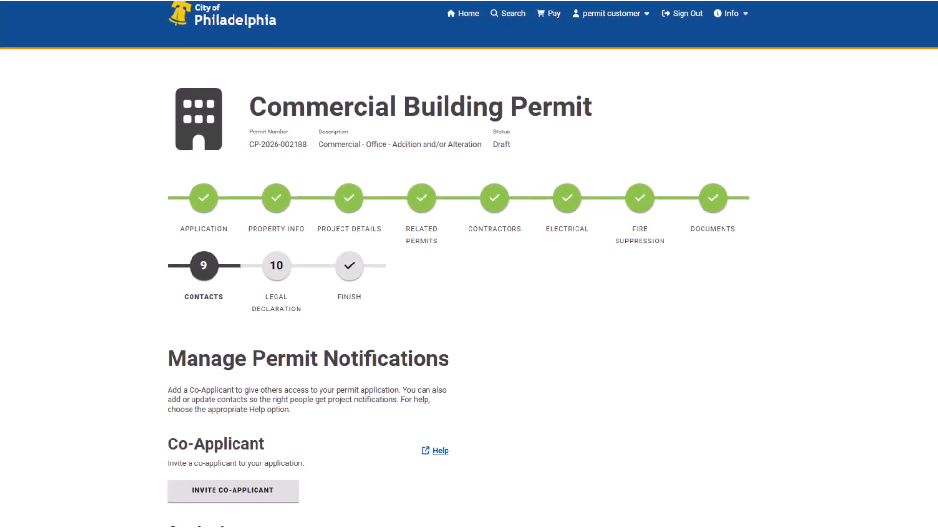
scroll(469, 264, down, 2)
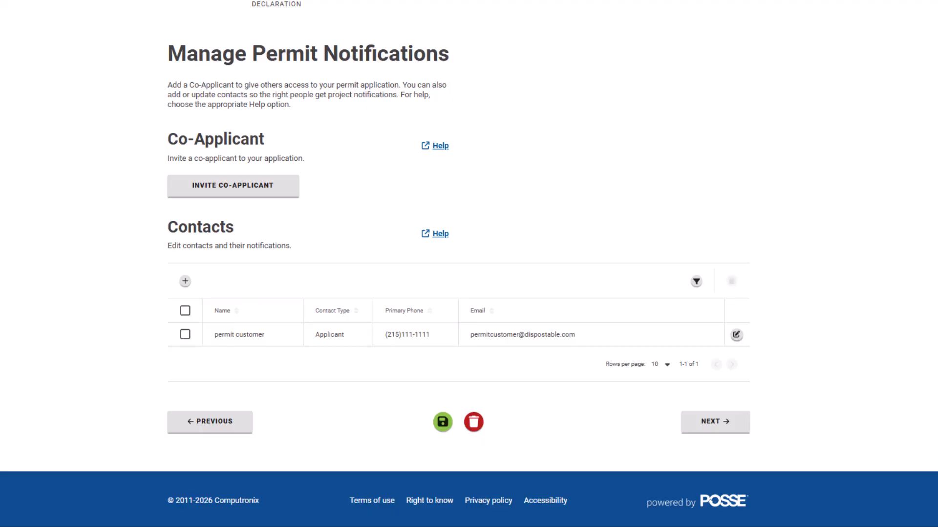
click(278, 195)
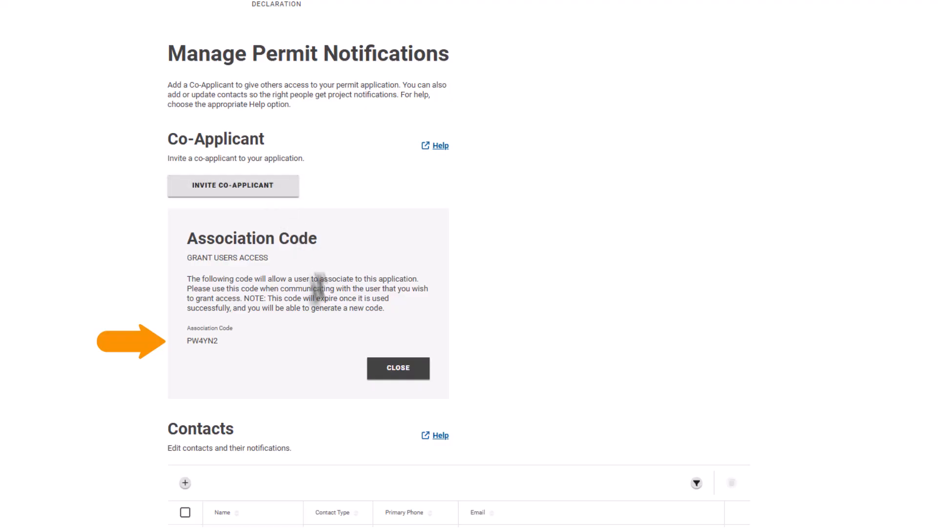
click(397, 372)
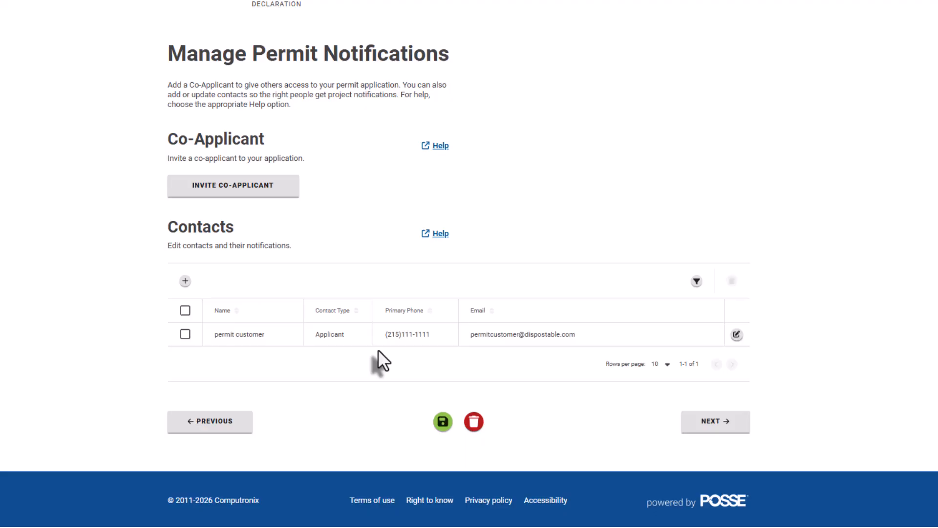
click(185, 281)
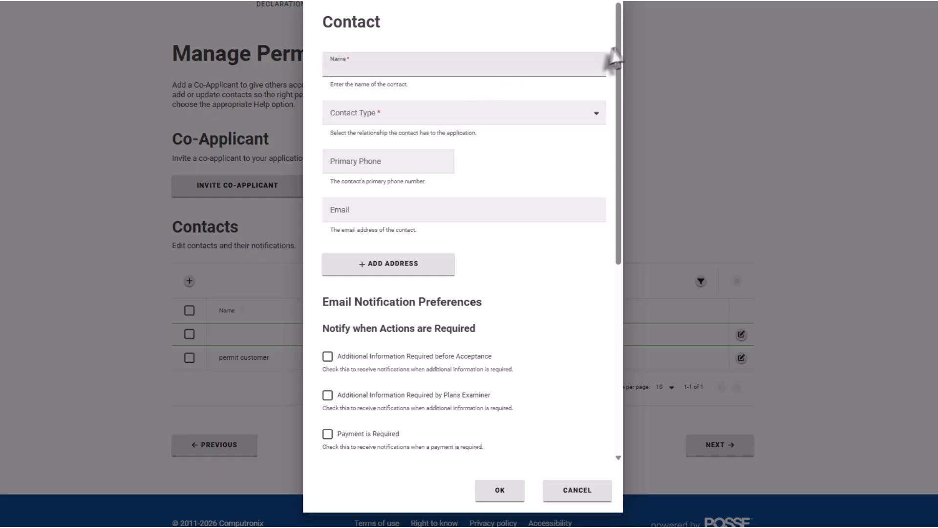
drag(617, 45, 601, 288)
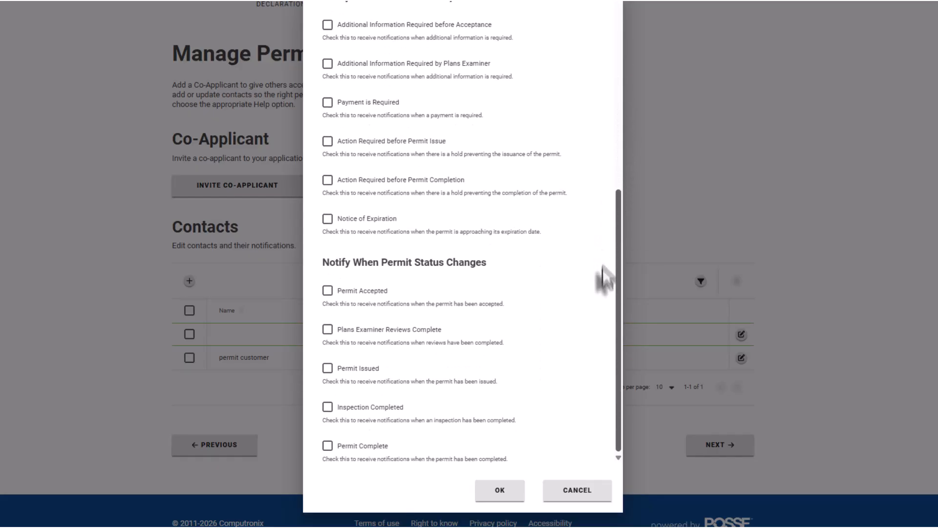
click(582, 496)
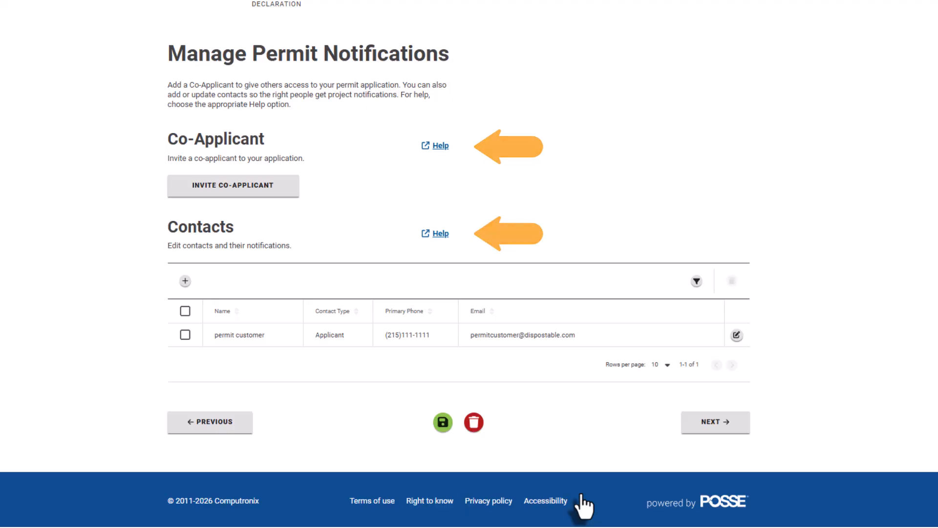
- Pass Contacts, accept the legal declaration, and advance to the Submit Application step
click(716, 422)
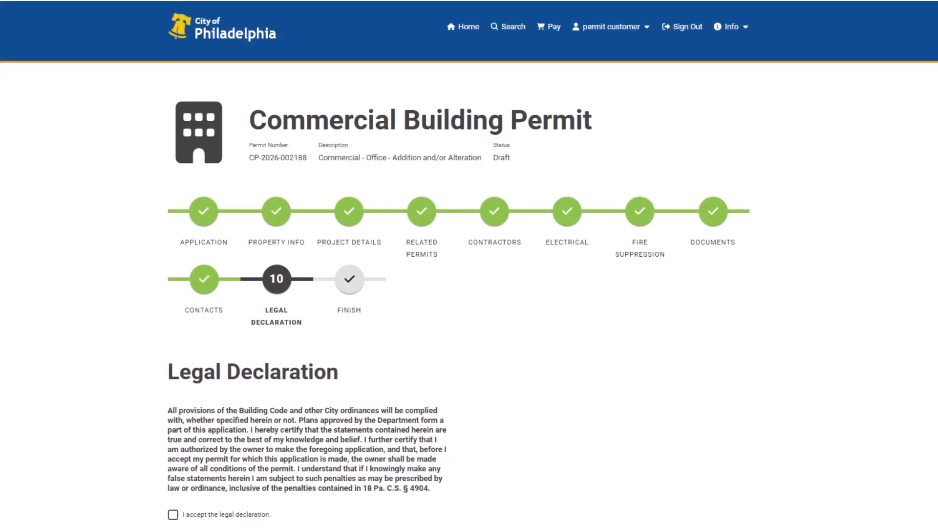
scroll(469, 264, down, 3)
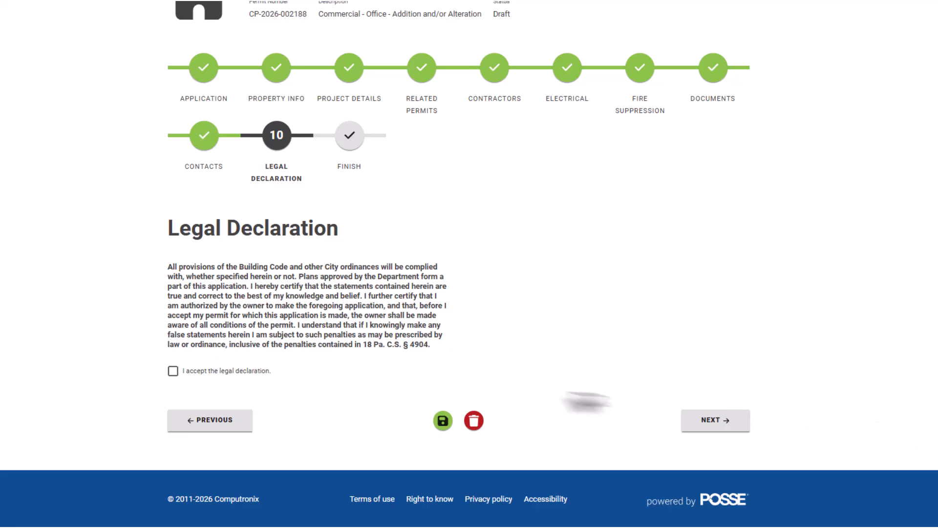
click(173, 372)
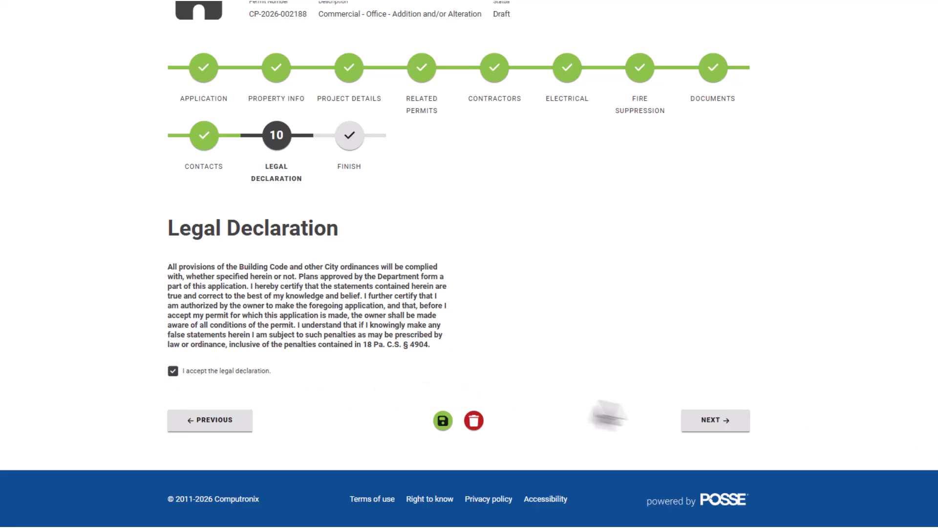
click(704, 426)
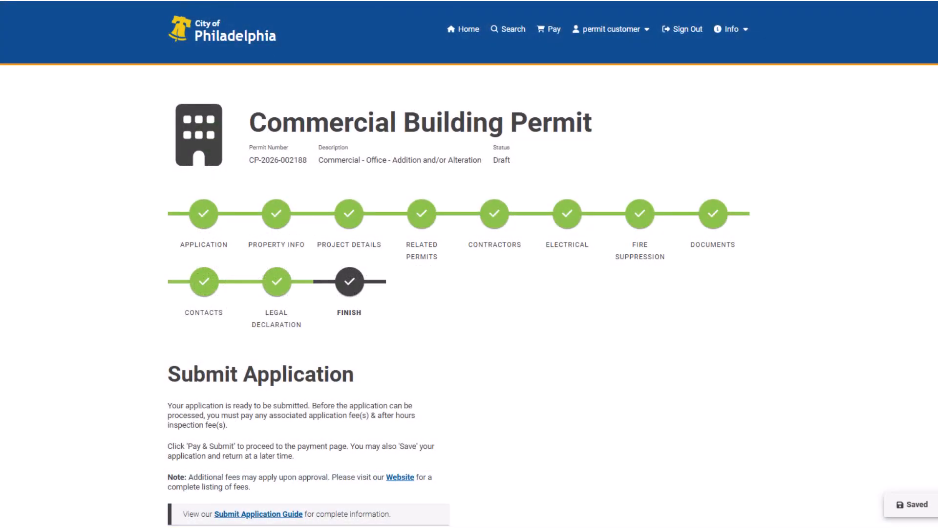
- Review the Fees table and use PAY & SUBMIT to pay the 100.00 fee and submit
scroll(469, 264, down, 4)
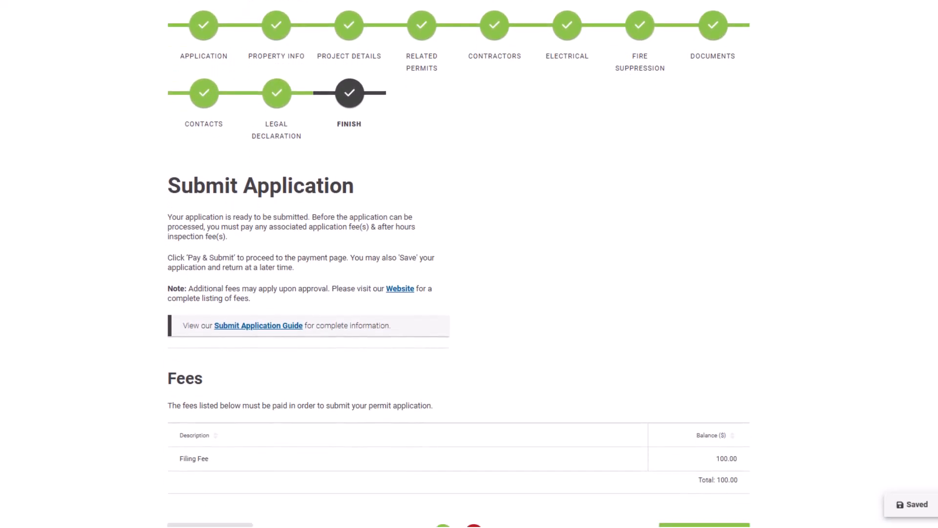
scroll(469, 264, down, 3)
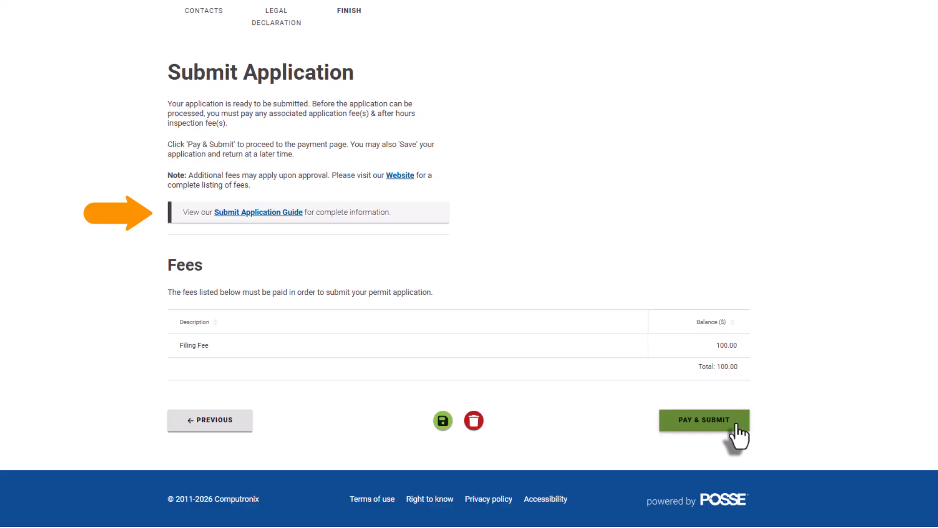
click(737, 426)
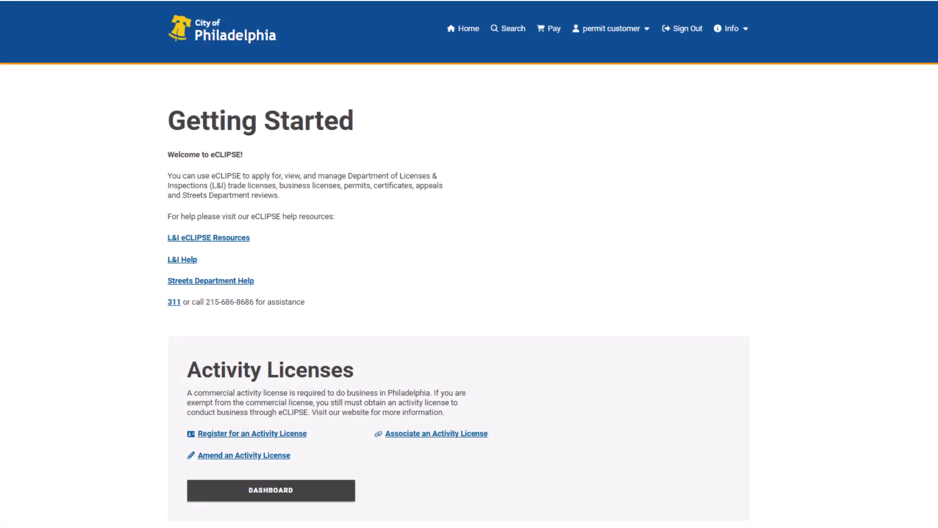
- Open the Permits & Certificates dashboard and show the PERMITS list
scroll(469, 264, down, 10)
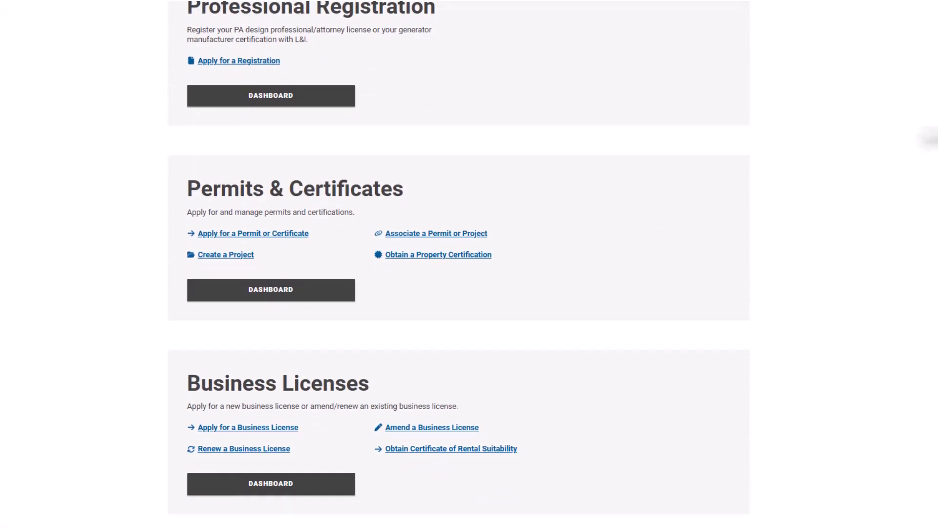
click(336, 293)
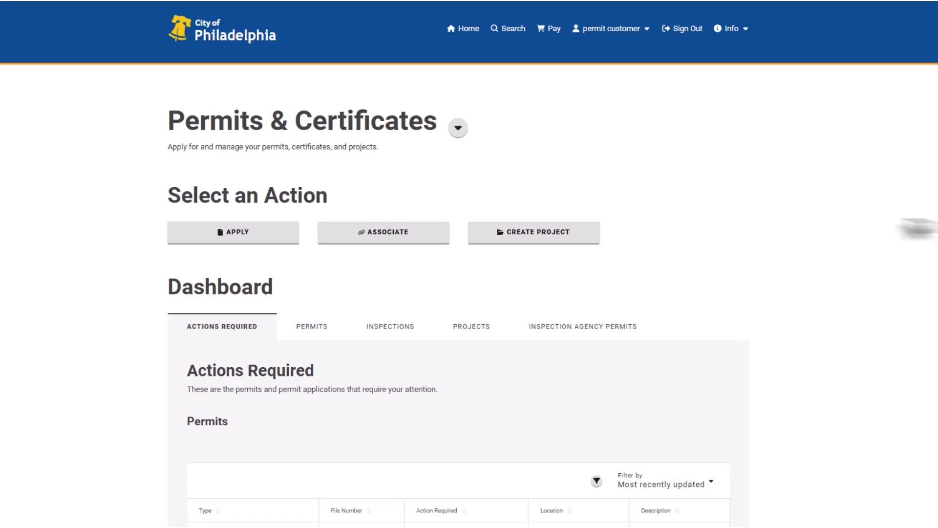
click(312, 326)
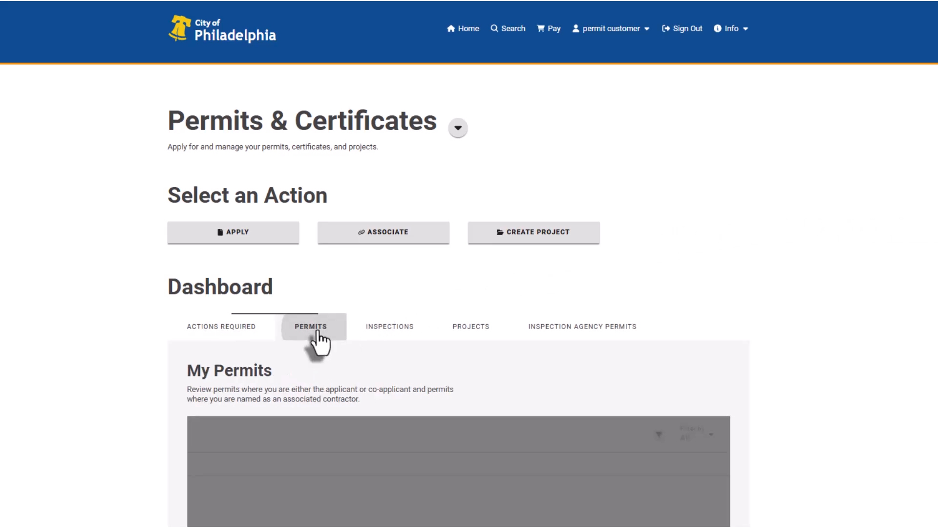
scroll(470, 293, down, 4)
scroll(470, 293, down, 2)
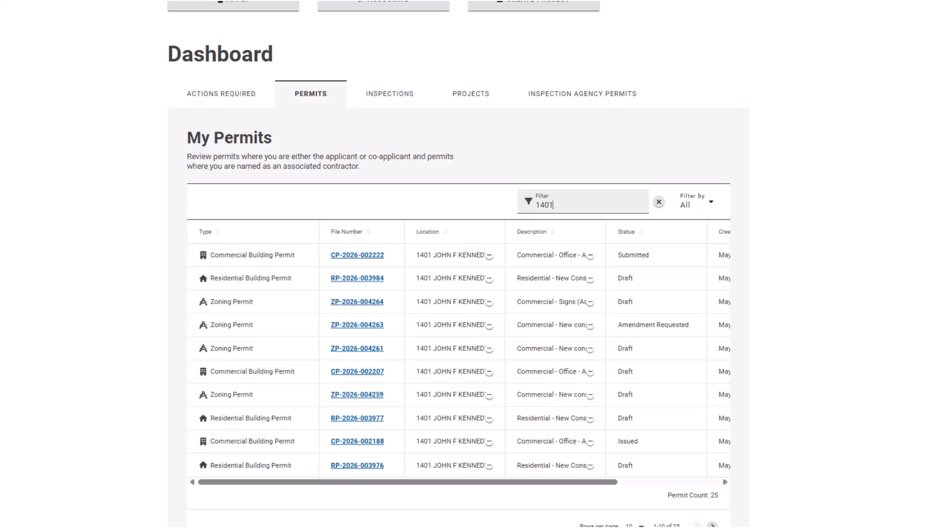
click(370, 441)
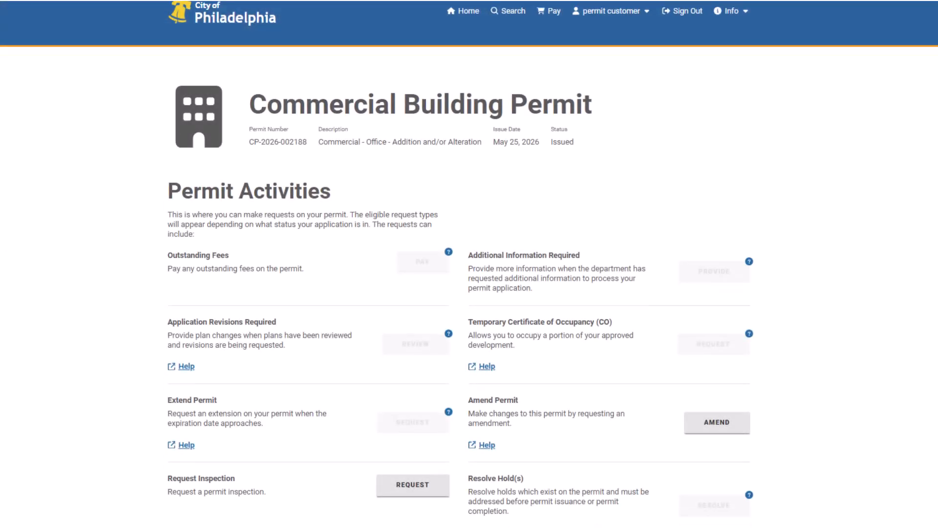
scroll(469, 264, down, 12)
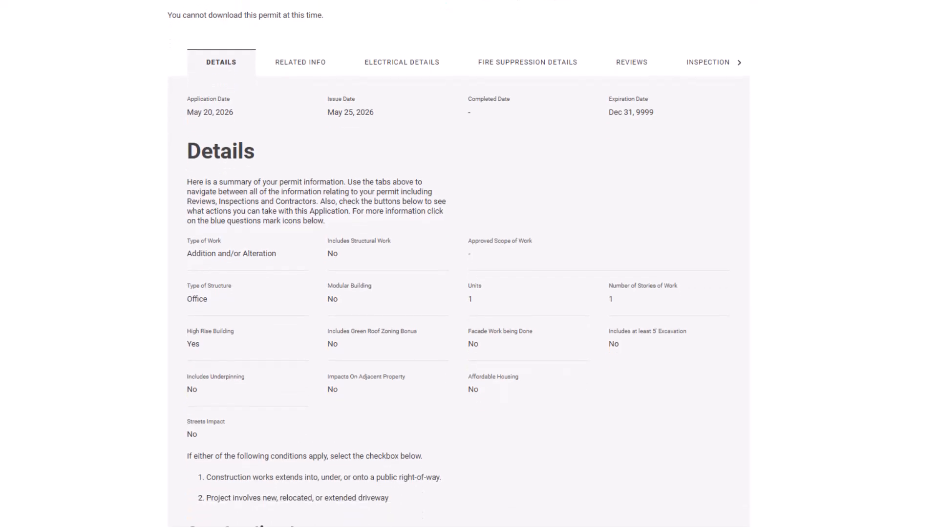
click(739, 62)
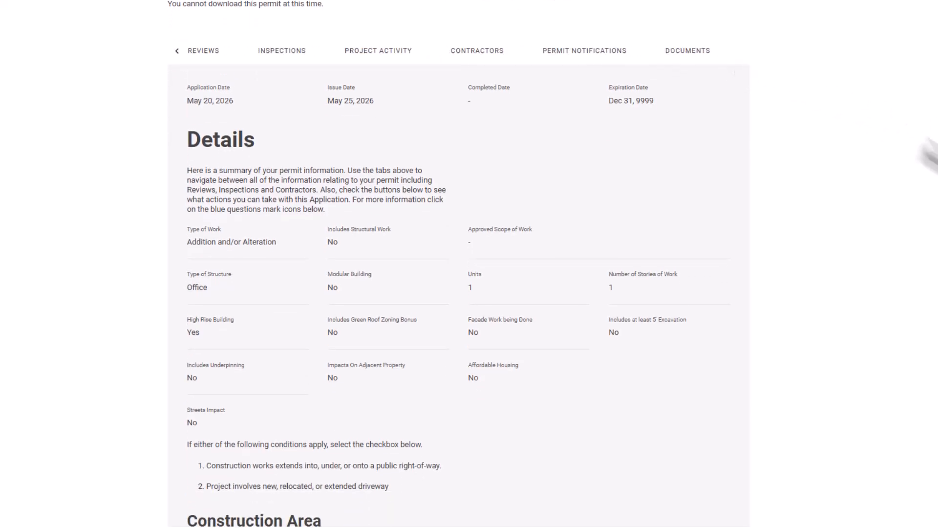
scroll(458, 264, up, 7)
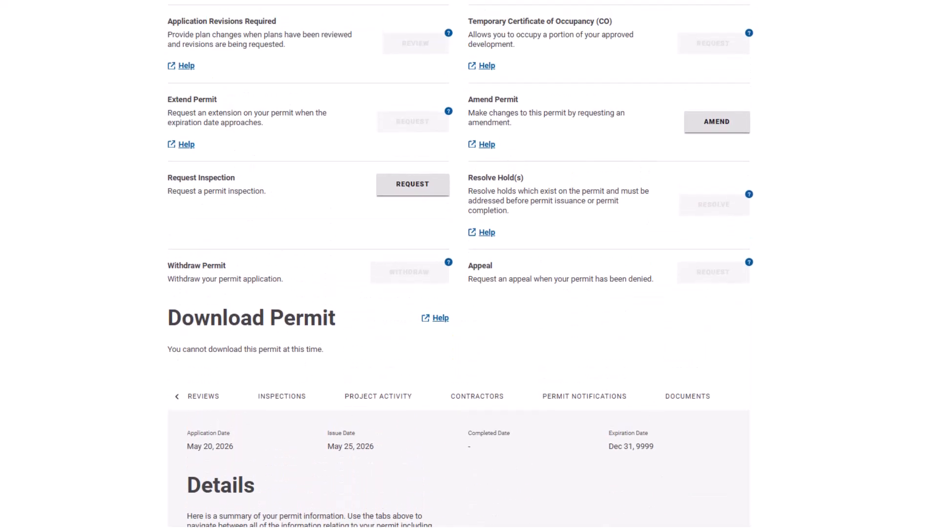
scroll(469, 264, up, 5)
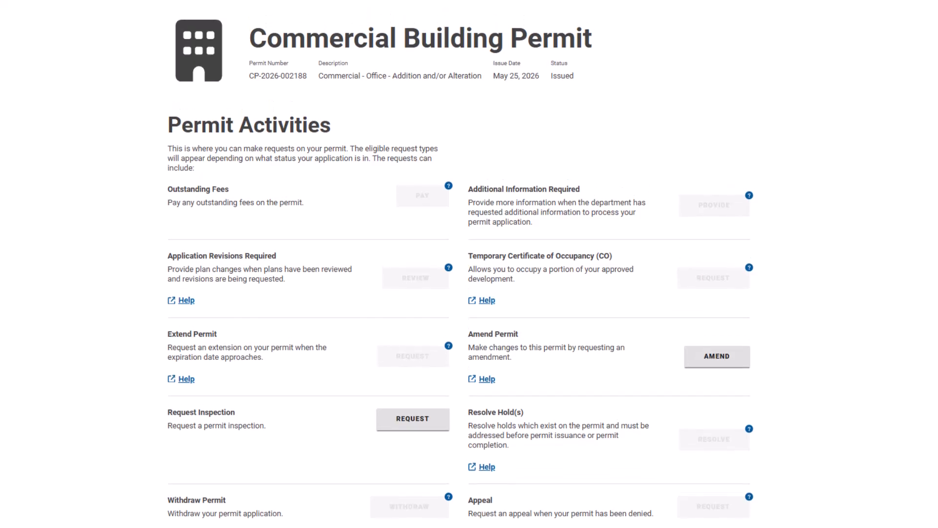